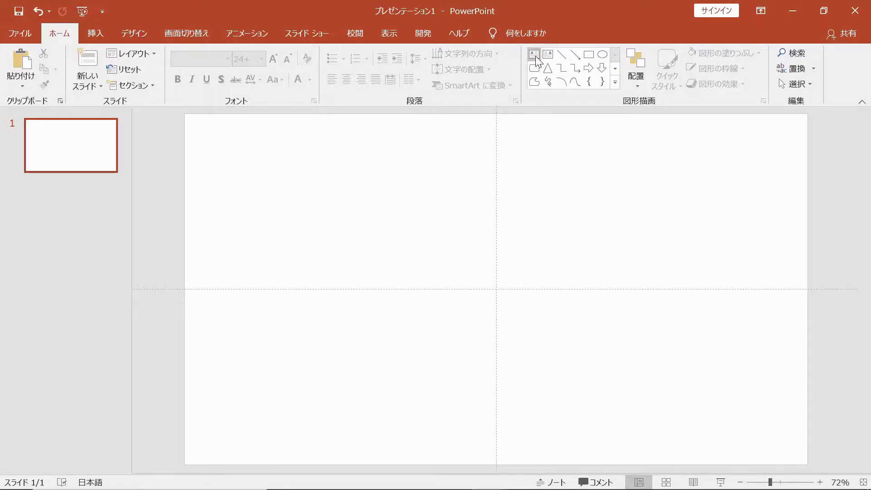
Step: Add a text box near the top of the slide reading OUR TEAM in Segoe UI
{"action": "left_click", "coordinate": [535, 55]}
{"action": "left_click_drag", "start_coordinate": [458, 136], "coordinate": [573, 192]}
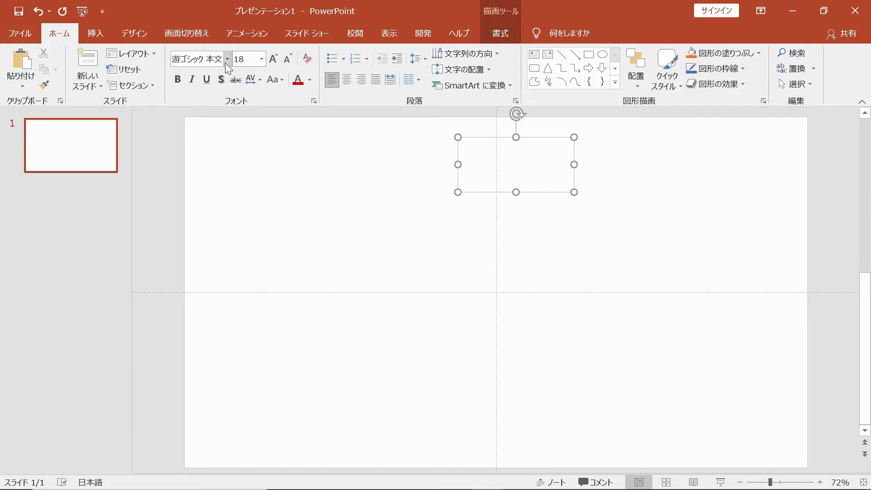
{"action": "left_click", "coordinate": [226, 59]}
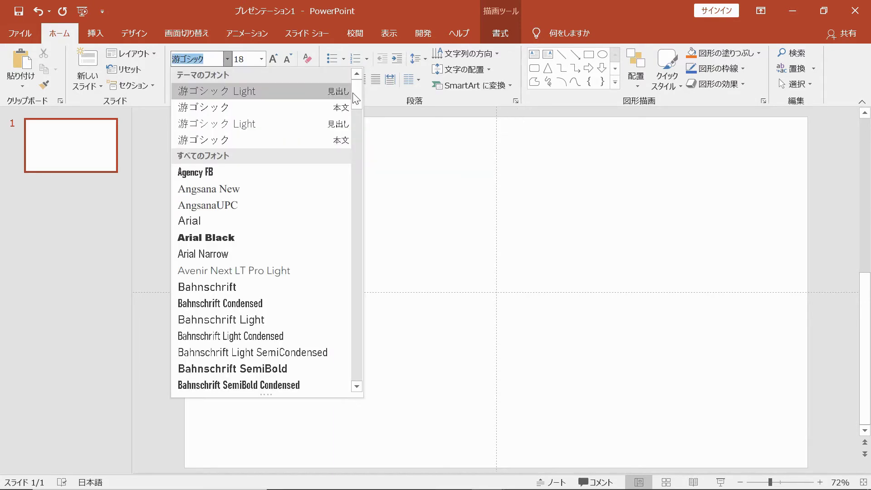
{"action": "left_click_drag", "start_coordinate": [356, 97], "coordinate": [355, 304]}
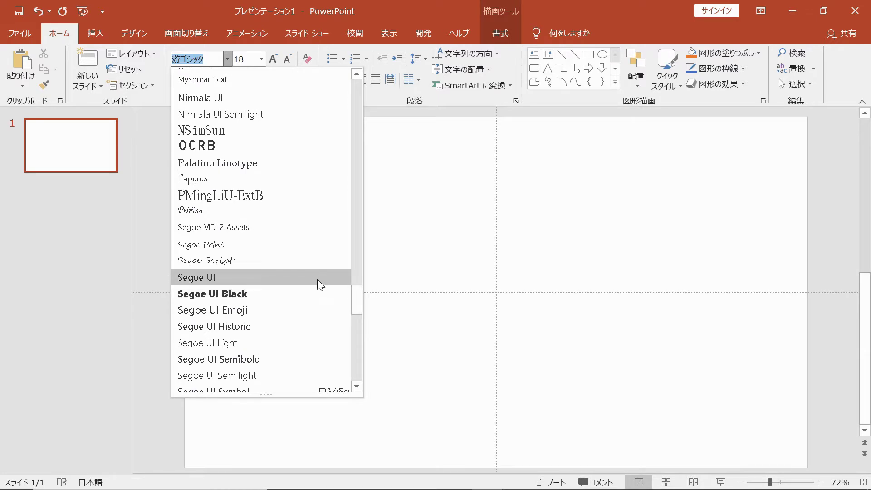
{"action": "left_click", "coordinate": [317, 279]}
{"action": "type", "text": "OUR"}
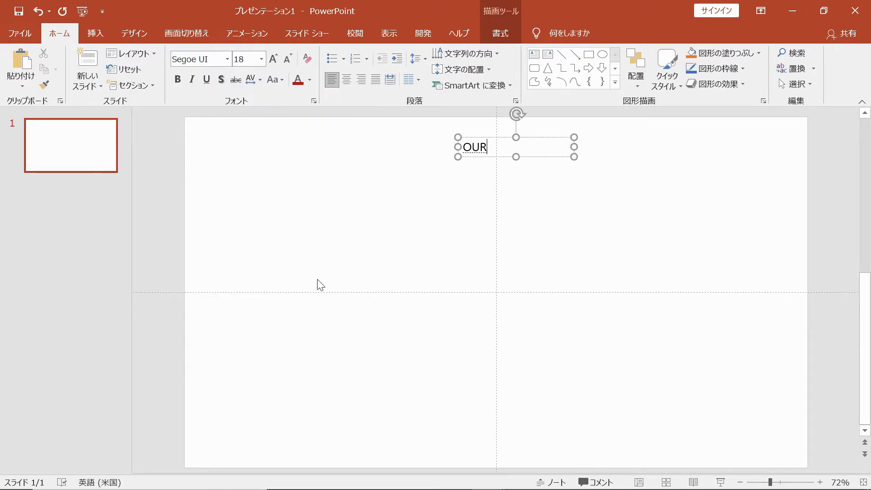
{"action": "key", "text": "Return"}
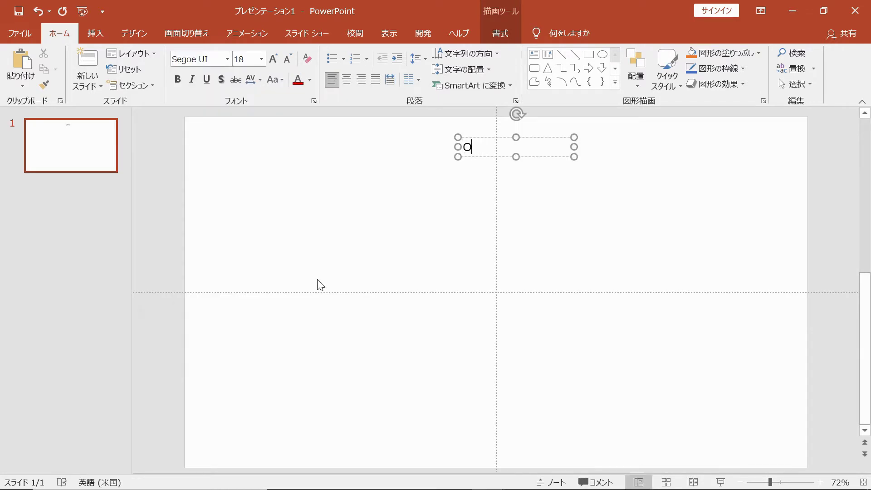
{"action": "type", "text": "UR TEAM"}
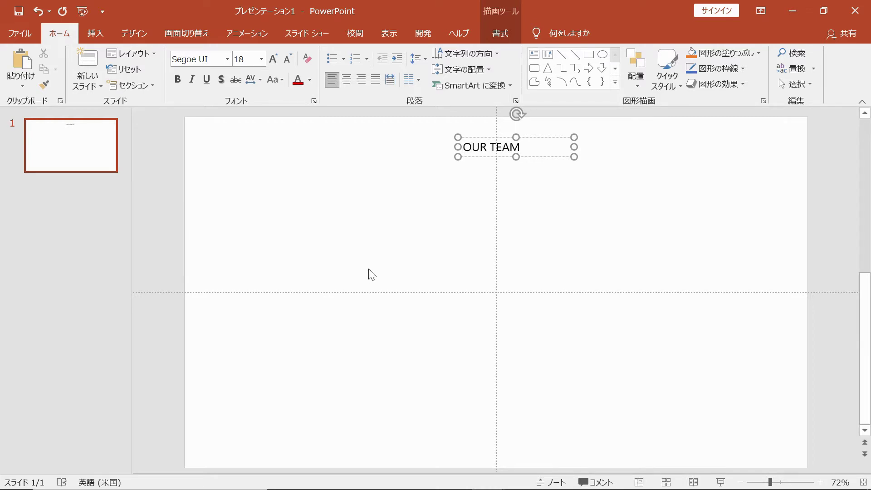
Step: Make OUR TEAM 54 pt, grey, bold and centred, then move it to the top centre
{"action": "left_click", "coordinate": [470, 158]}
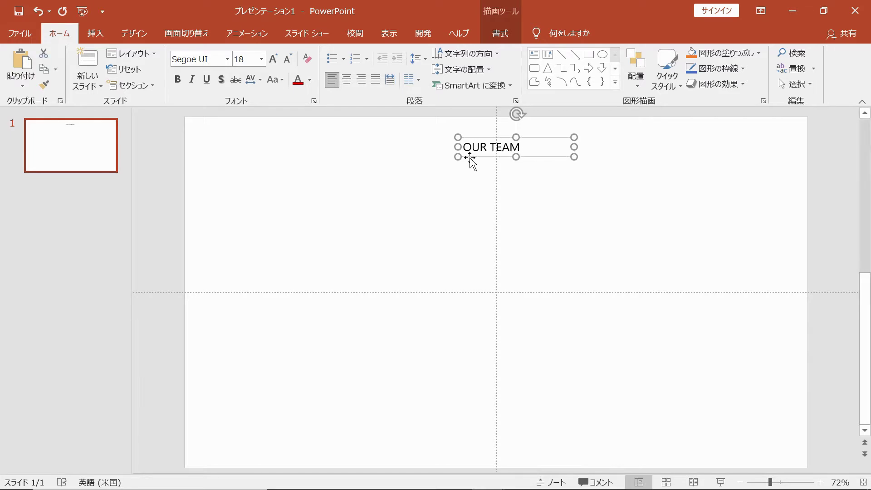
{"action": "left_click", "coordinate": [261, 59]}
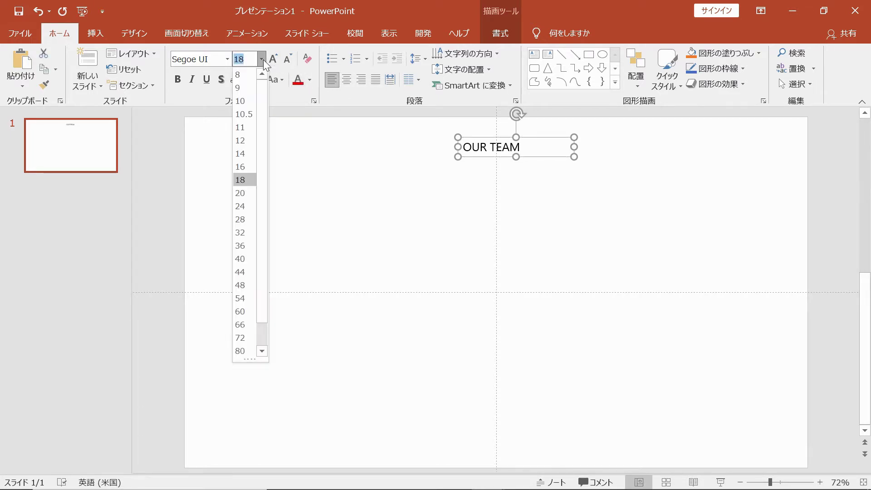
{"action": "left_click", "coordinate": [247, 298]}
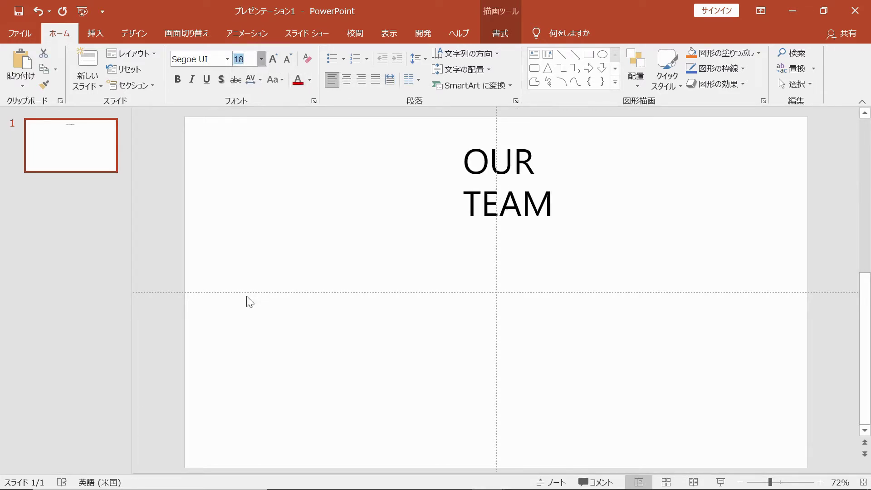
{"action": "left_click", "coordinate": [311, 81]}
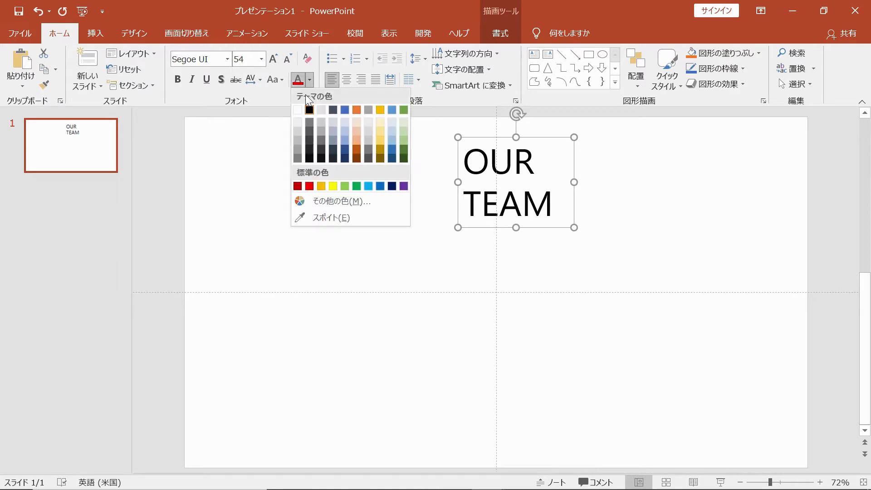
{"action": "left_click", "coordinate": [299, 150]}
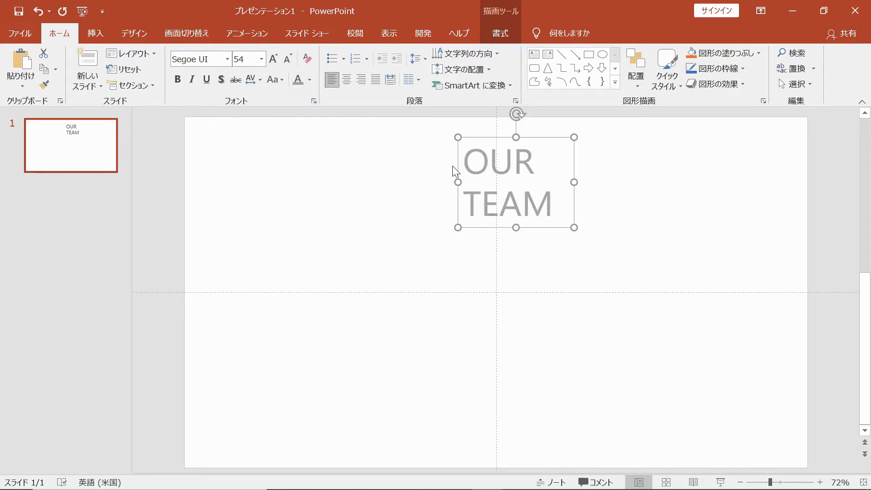
{"action": "left_click_drag", "start_coordinate": [418, 182], "coordinate": [362, 182]}
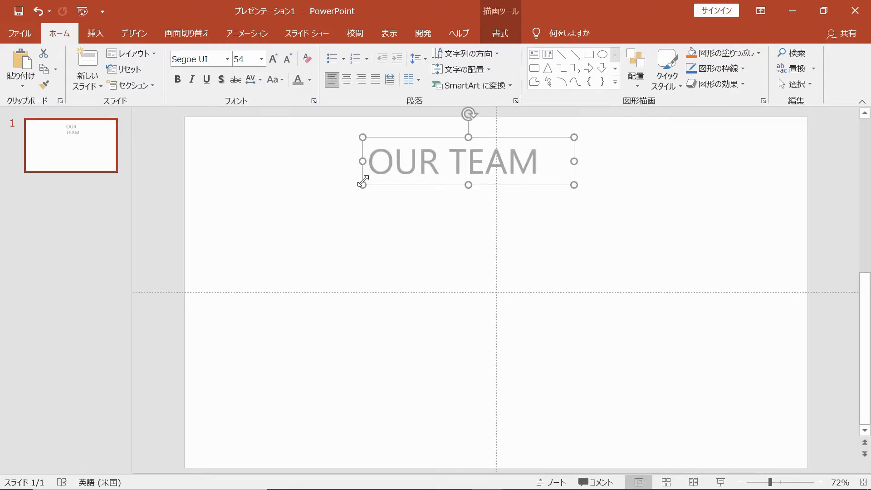
{"action": "left_click", "coordinate": [178, 79]}
{"action": "left_click", "coordinate": [346, 81]}
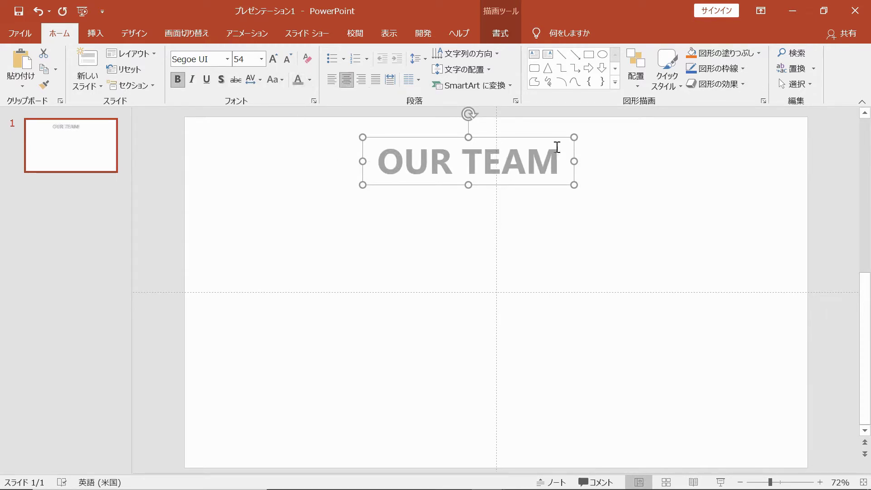
{"action": "left_click_drag", "start_coordinate": [546, 138], "coordinate": [573, 115]}
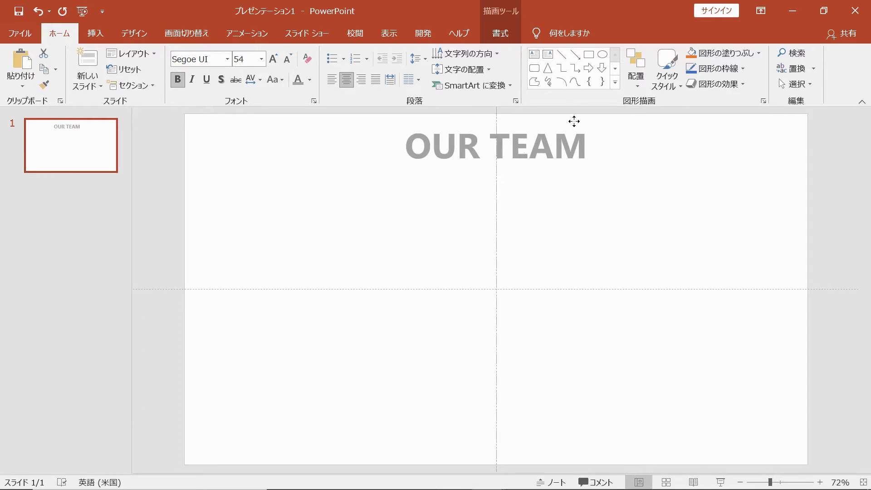
Step: Insert all three team portraits from the introduction folder through Pictures > This Device
{"action": "left_click", "coordinate": [576, 207]}
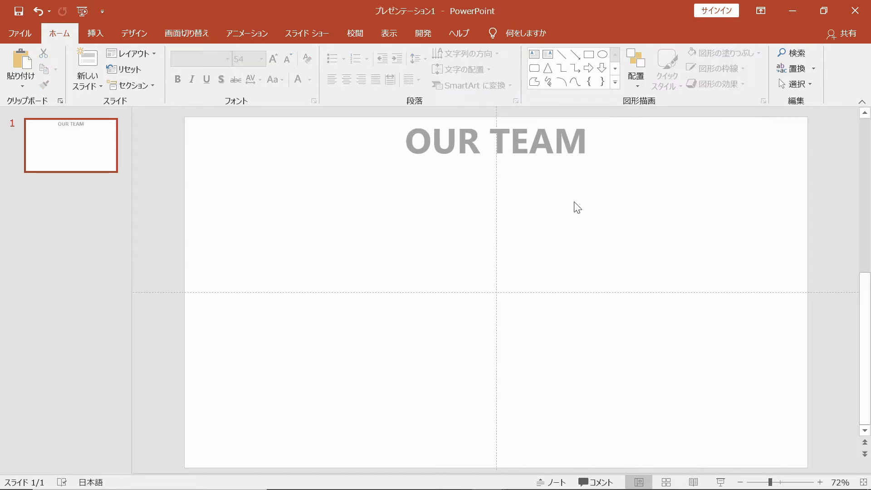
{"action": "left_click", "coordinate": [95, 31]}
{"action": "left_click", "coordinate": [103, 83]}
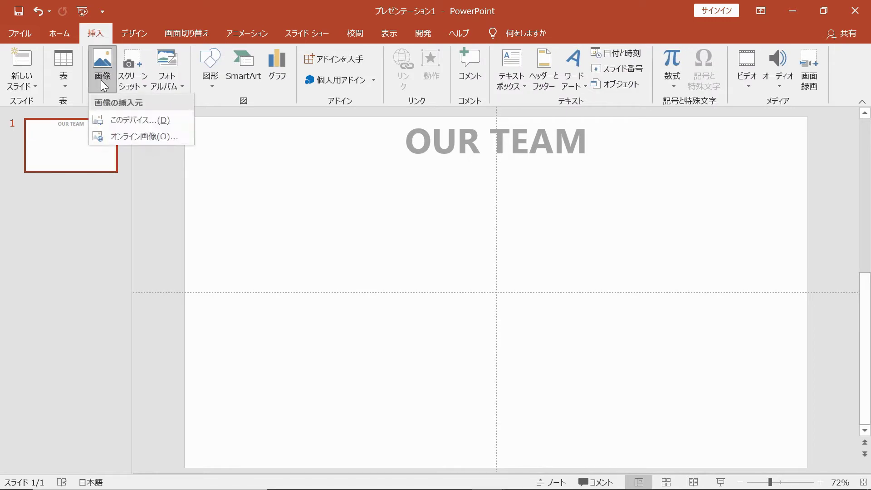
{"action": "left_click", "coordinate": [118, 119]}
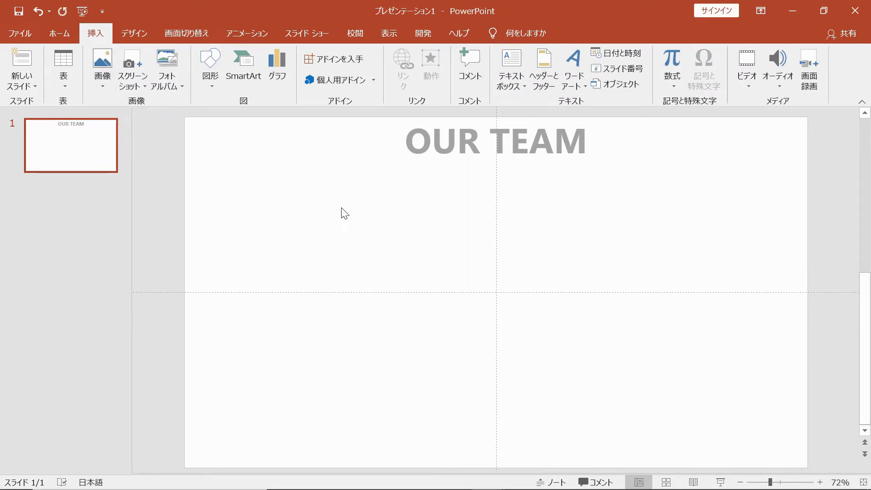
{"action": "left_click", "coordinate": [104, 86]}
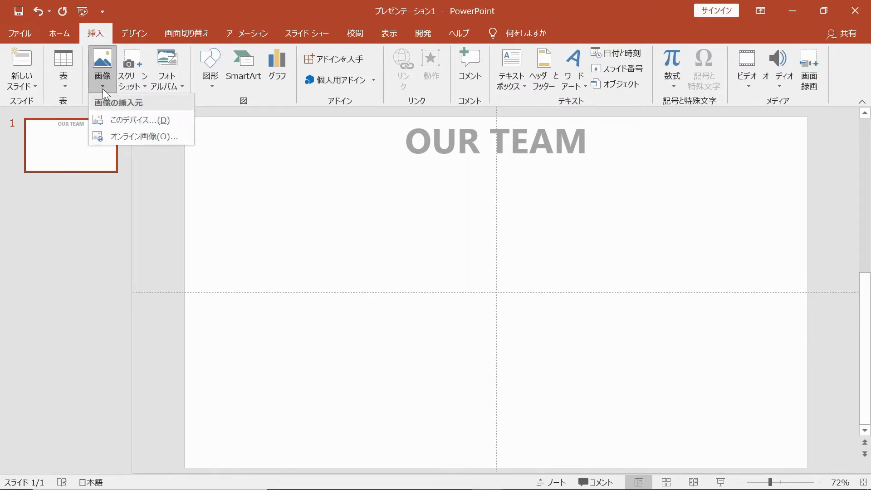
{"action": "left_click", "coordinate": [120, 119]}
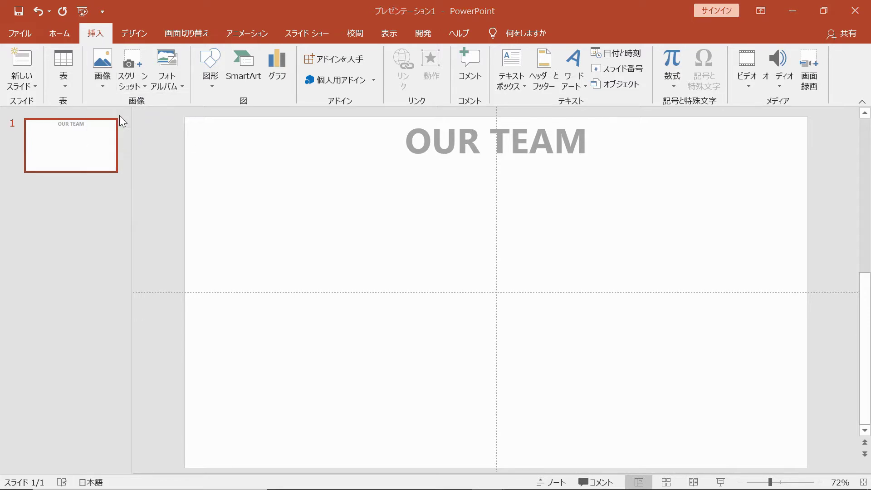
{"action": "left_click_drag", "start_coordinate": [374, 184], "coordinate": [179, 107]}
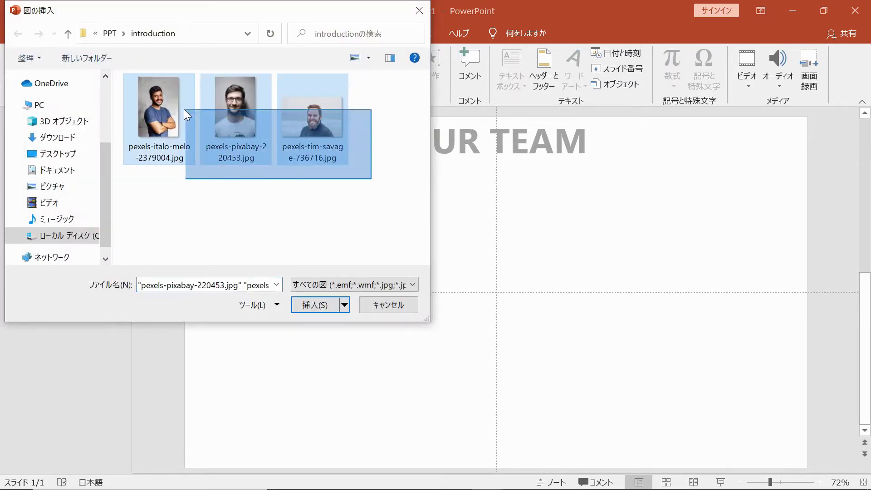
{"action": "left_click", "coordinate": [326, 301]}
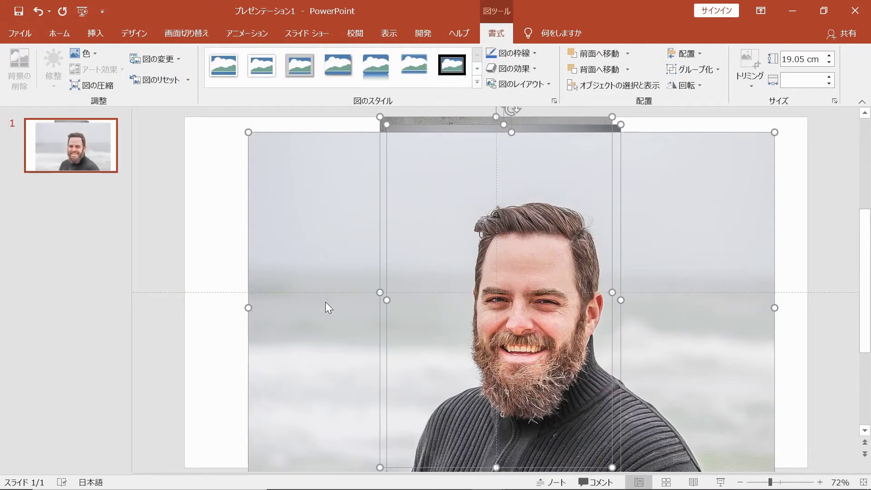
Step: Shrink the bearded man's photo and place the glasses photo beside the crossed-arms photo
{"action": "left_click", "coordinate": [220, 243]}
{"action": "left_click", "coordinate": [333, 235]}
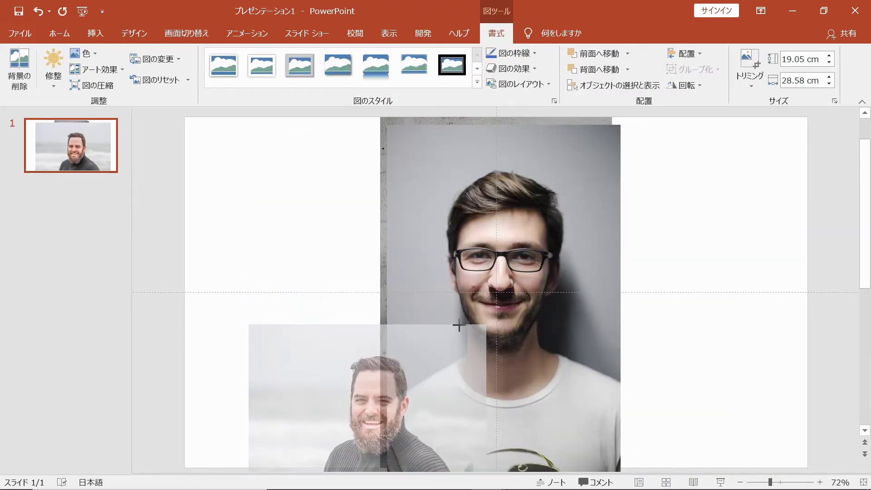
{"action": "left_click_drag", "start_coordinate": [622, 225], "coordinate": [486, 324]}
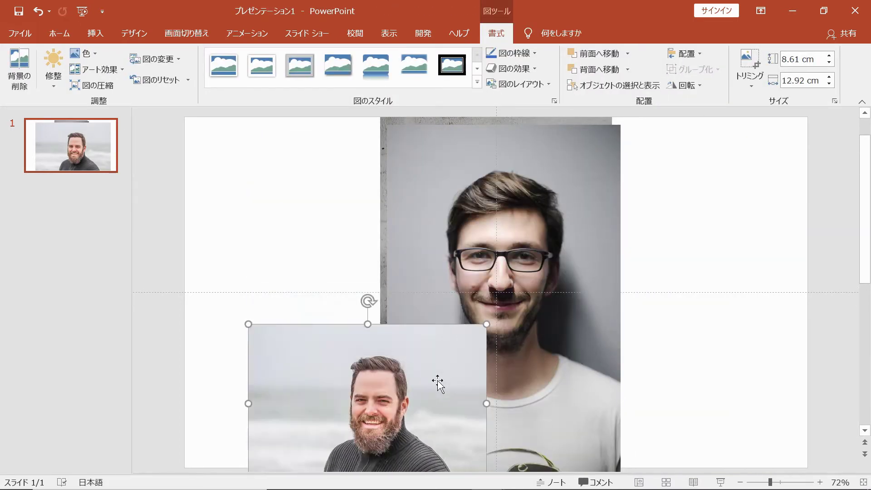
{"action": "left_click_drag", "start_coordinate": [437, 383], "coordinate": [360, 236]}
{"action": "left_click", "coordinate": [550, 233]}
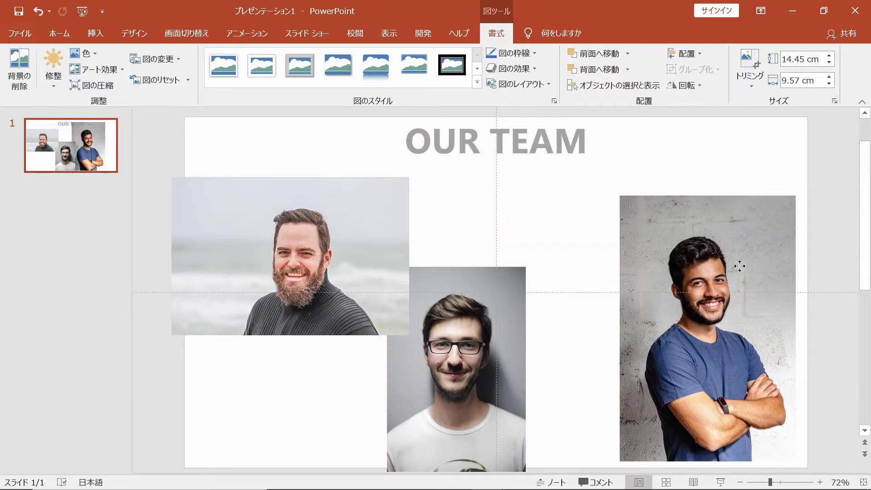
{"action": "left_click_drag", "start_coordinate": [527, 306], "coordinate": [594, 255]}
{"action": "left_click_drag", "start_coordinate": [614, 202], "coordinate": [612, 205]}
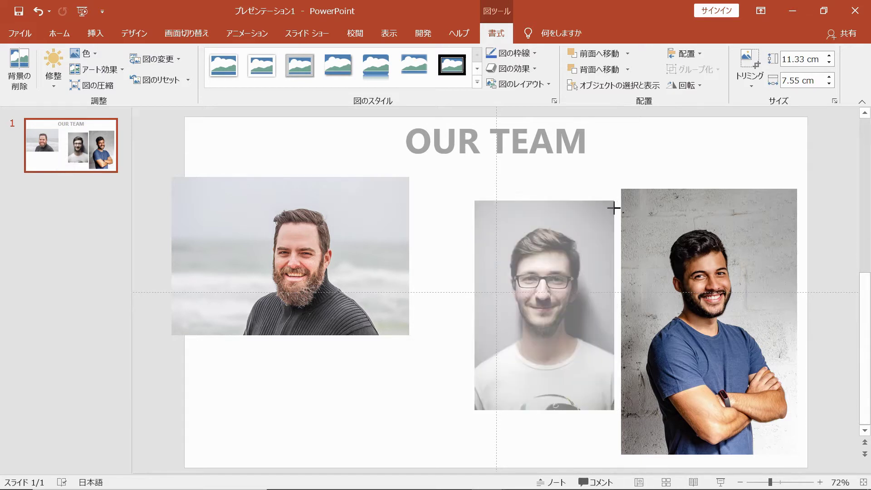
Step: Resize the bearded man's photo and line it up next to the glasses photo
{"action": "left_click_drag", "start_coordinate": [353, 248], "coordinate": [275, 260]}
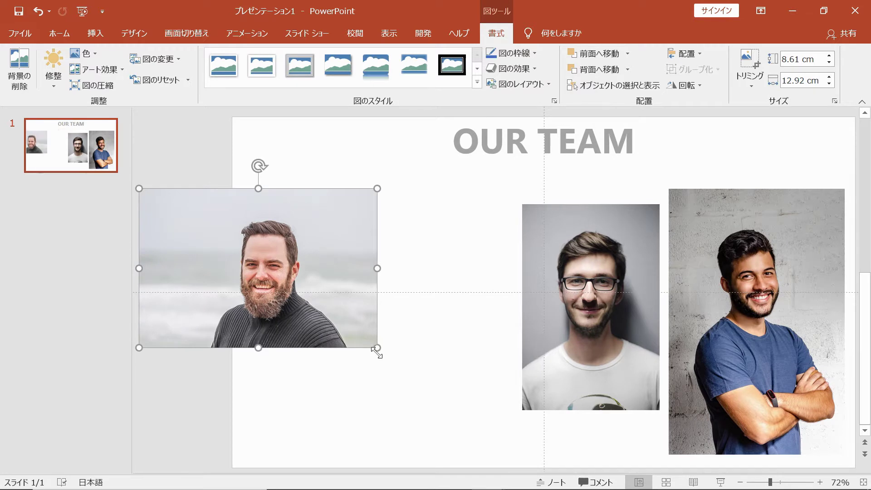
{"action": "left_click_drag", "start_coordinate": [376, 352], "coordinate": [410, 369]}
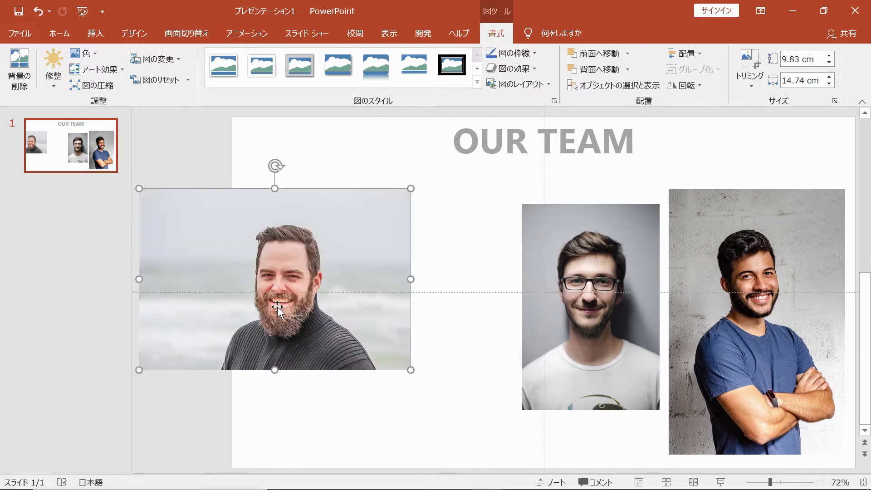
{"action": "mouse_move", "coordinate": [277, 306]}
{"action": "left_mouse_down"}
{"action": "mouse_move", "coordinate": [404, 313]}
{"action": "mouse_move", "coordinate": [390, 306]}
{"action": "left_mouse_up"}
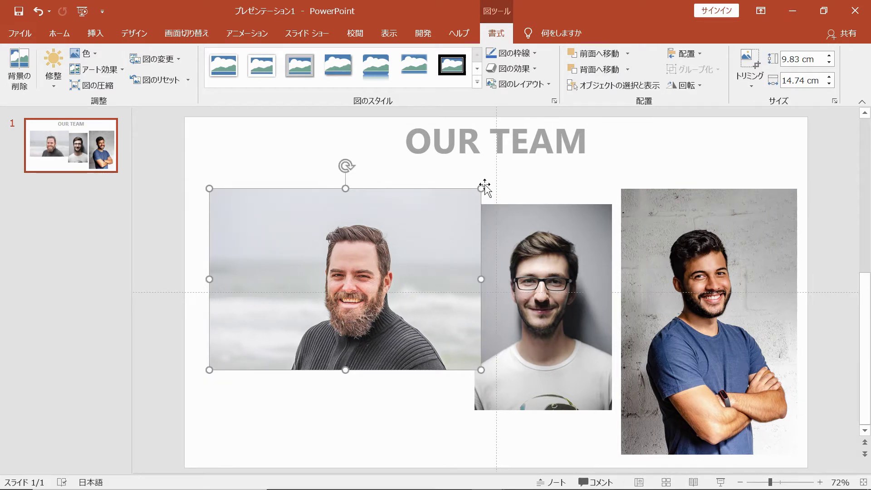
{"action": "left_click_drag", "start_coordinate": [482, 186], "coordinate": [480, 189]}
{"action": "left_click", "coordinate": [641, 165]}
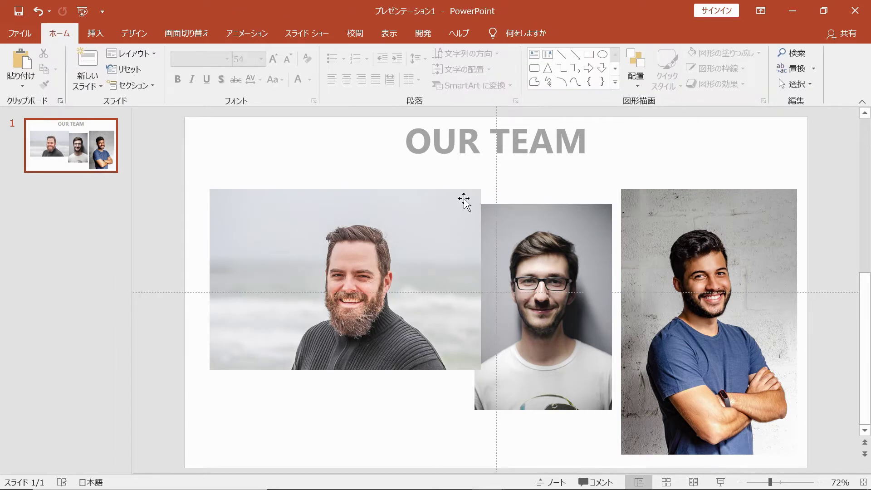
Step: Draw a blue circle about 7.26 cm wide, centred over the middle man's face
{"action": "left_click", "coordinate": [603, 57]}
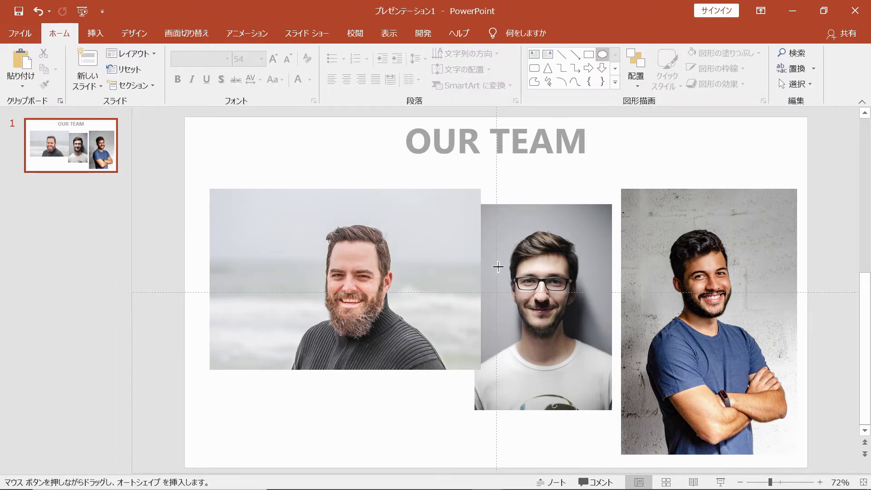
{"action": "left_click_drag", "start_coordinate": [464, 223], "coordinate": [613, 337]}
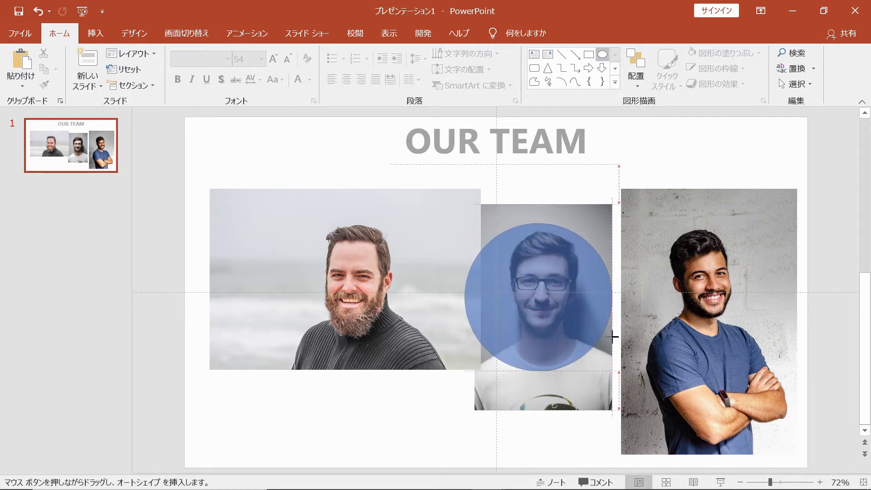
{"action": "left_click_drag", "start_coordinate": [607, 332], "coordinate": [606, 335]}
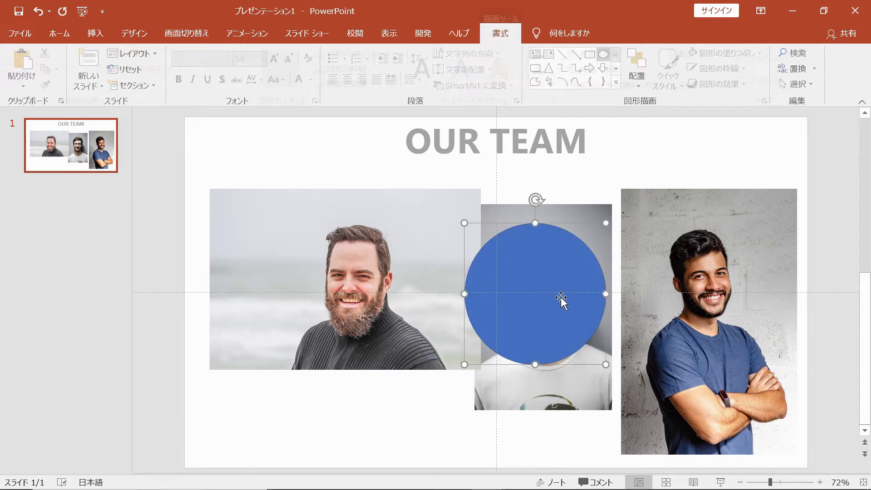
{"action": "left_click_drag", "start_coordinate": [559, 298], "coordinate": [564, 295]}
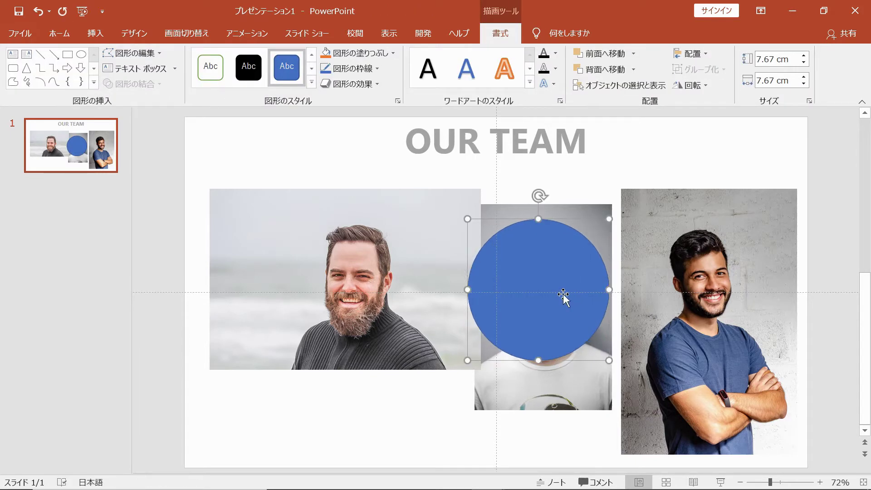
{"action": "left_click_drag", "start_coordinate": [407, 237], "coordinate": [375, 228]}
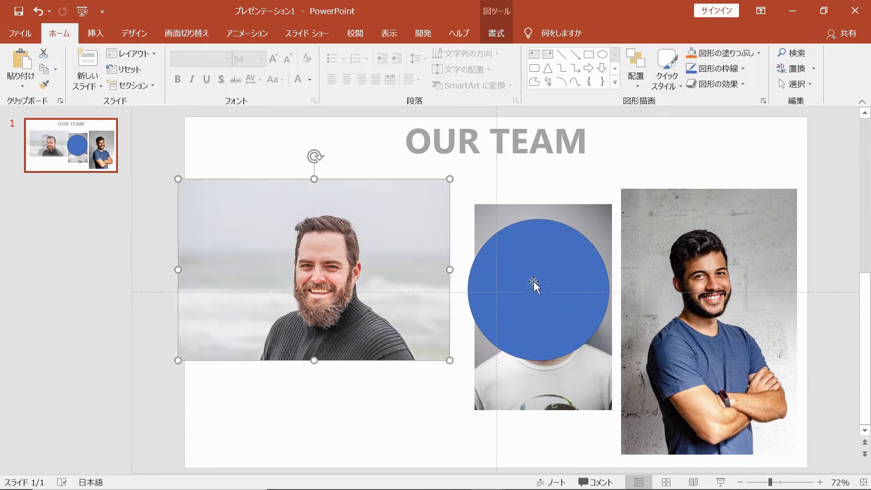
{"action": "left_click", "coordinate": [534, 288]}
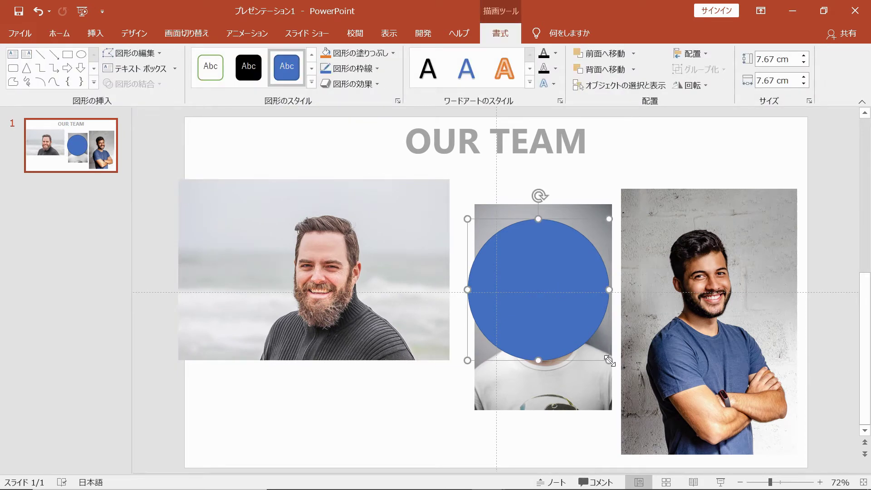
{"action": "left_click_drag", "start_coordinate": [609, 360], "coordinate": [601, 352]}
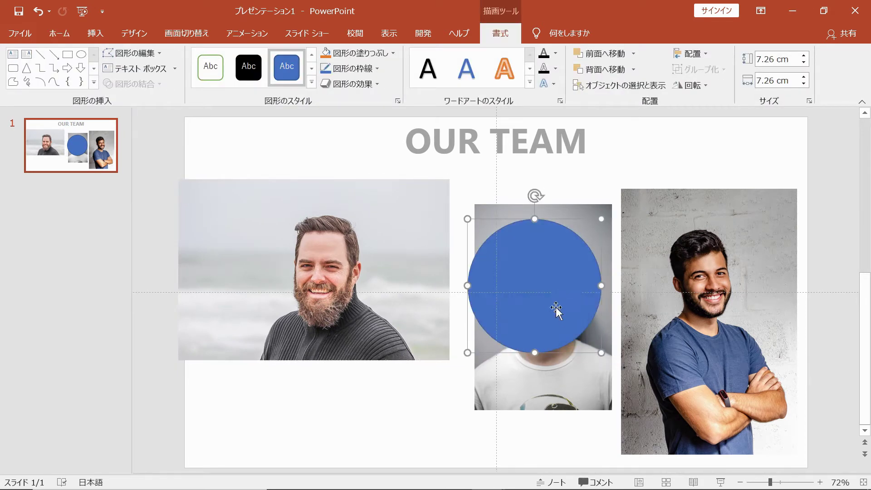
{"action": "left_click_drag", "start_coordinate": [552, 306], "coordinate": [560, 307]}
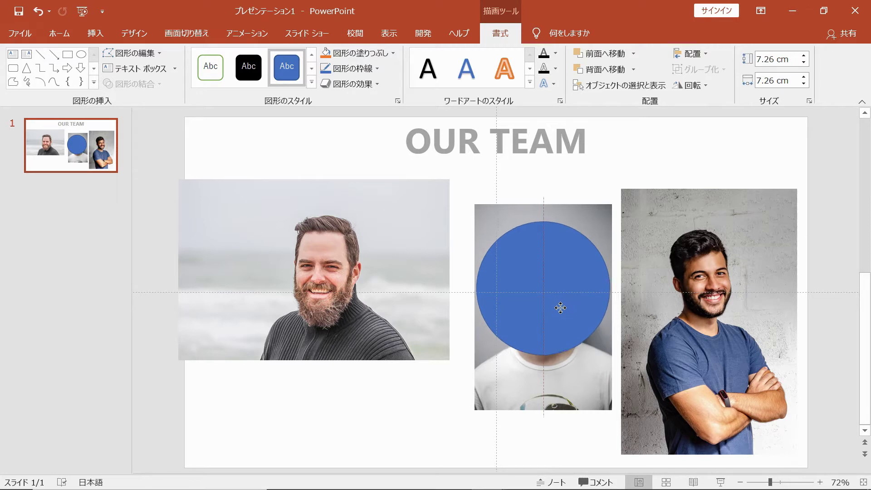
Step: Set the circle to No Fill and place outline copies over the right and bearded men's faces
{"action": "left_click", "coordinate": [350, 53]}
{"action": "left_click", "coordinate": [349, 168]}
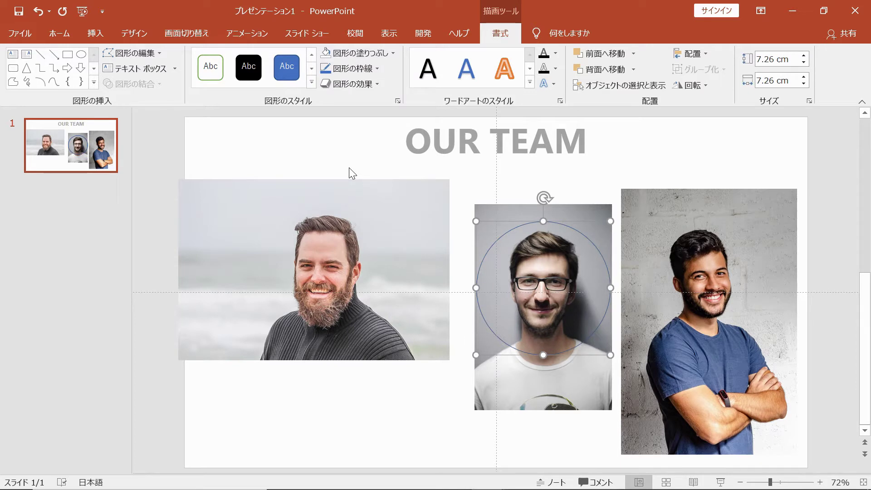
{"action": "key", "text": "ctrl+c"}
{"action": "key", "text": "ctrl+v"}
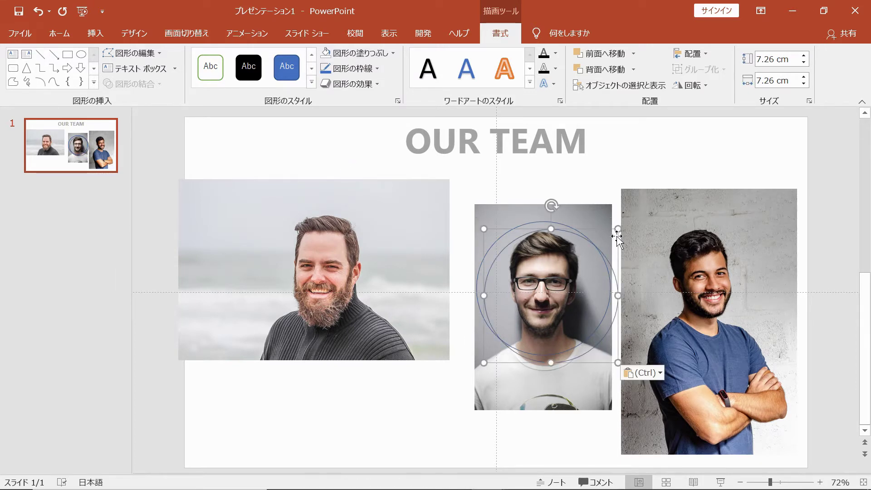
{"action": "left_click_drag", "start_coordinate": [617, 236], "coordinate": [764, 223]}
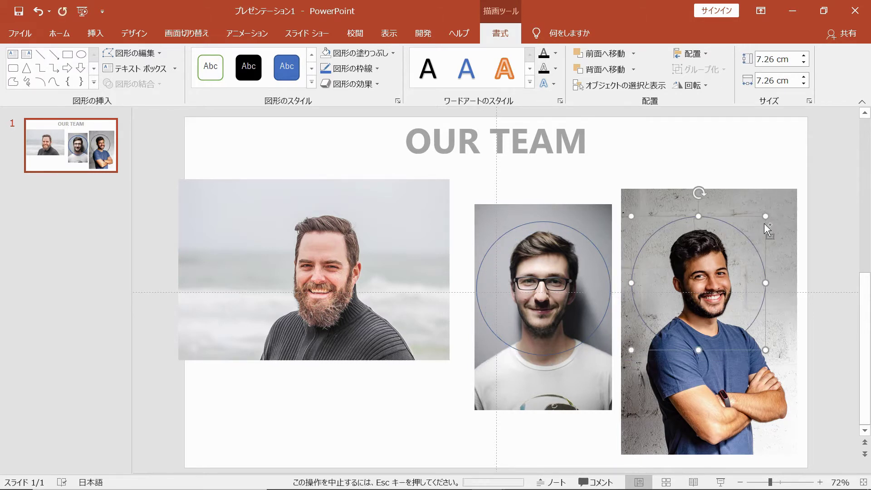
{"action": "key", "text": "ctrl+v"}
{"action": "left_click_drag", "start_coordinate": [773, 235], "coordinate": [391, 218]}
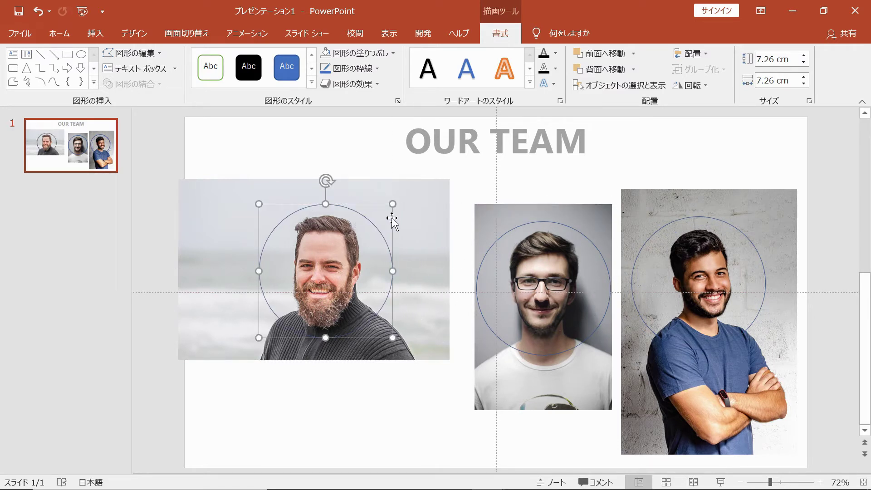
Step: Shift the bearded man's photo a couple of pixels to centre his face in the outline
{"action": "left_click", "coordinate": [253, 169]}
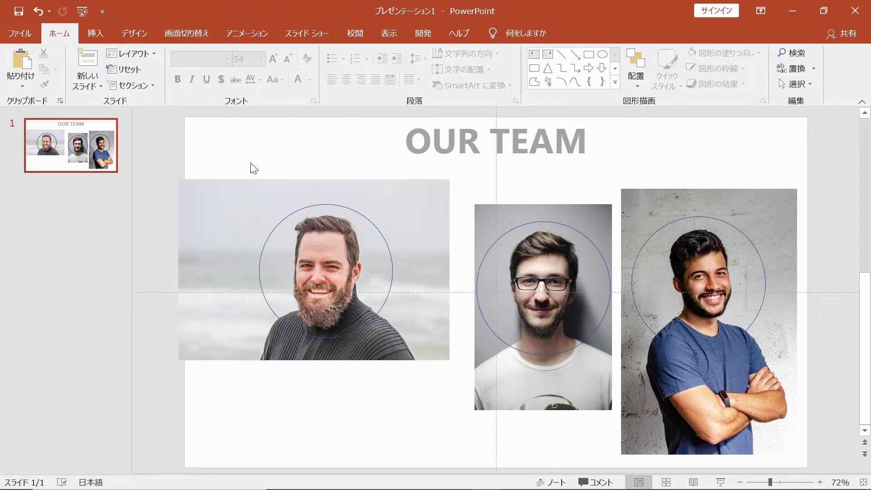
{"action": "left_click", "coordinate": [233, 225]}
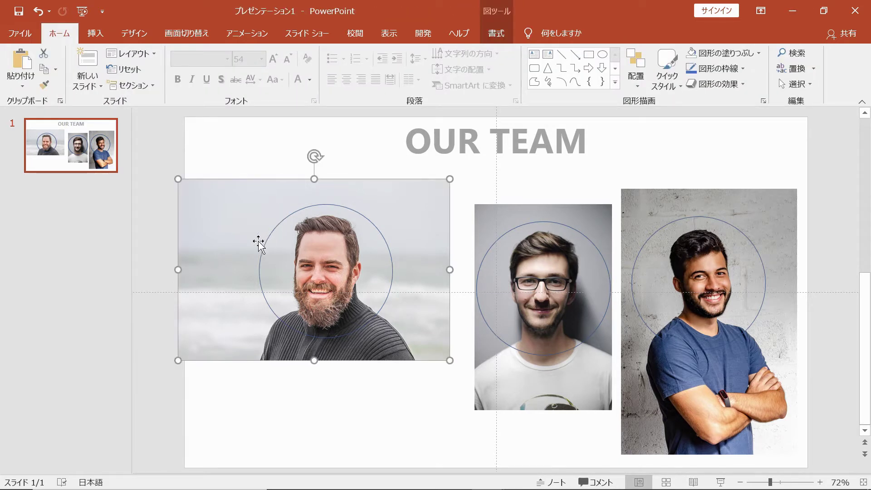
{"action": "left_click", "coordinate": [359, 391]}
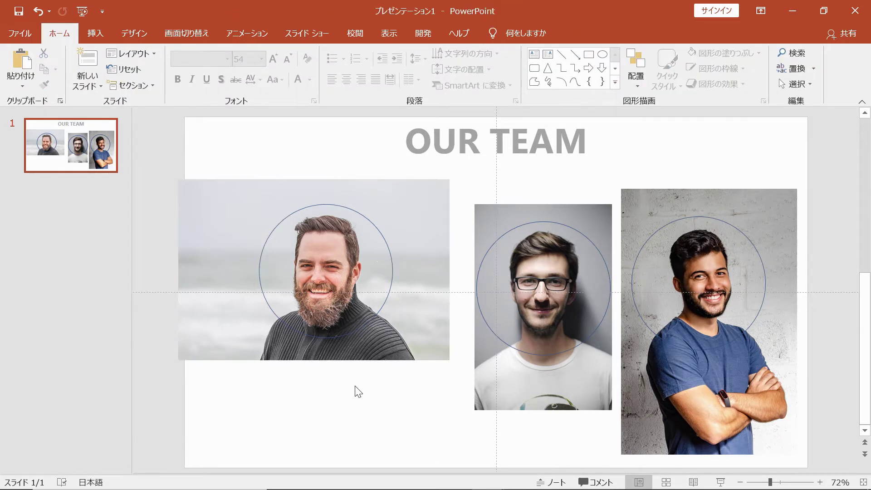
{"action": "left_click", "coordinate": [393, 282]}
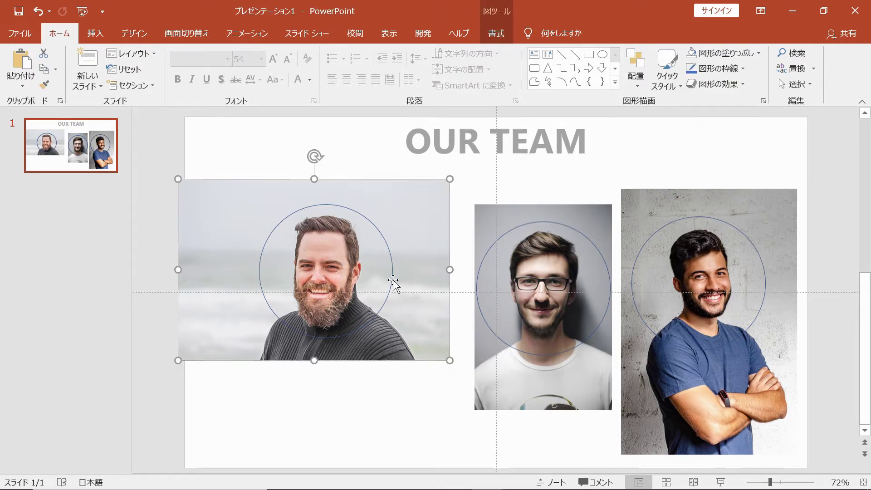
{"action": "left_click_drag", "start_coordinate": [390, 279], "coordinate": [389, 280]}
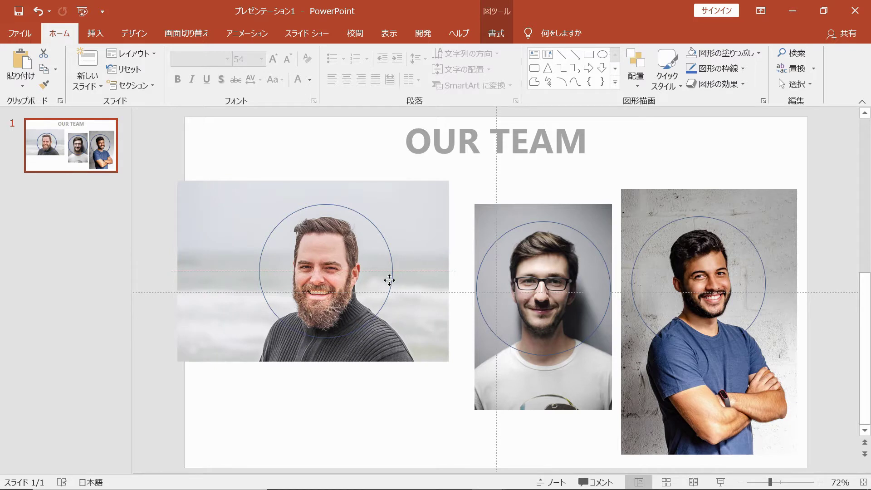
{"action": "left_click_drag", "start_coordinate": [389, 280], "coordinate": [390, 280]}
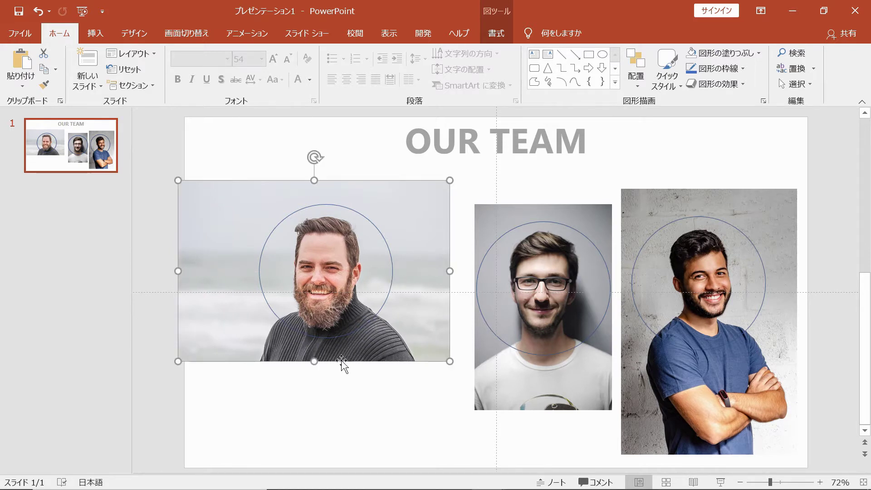
Step: Intersect the bearded man's photo with its circle, move the round result left, and nudge the middle photo
{"action": "left_click", "coordinate": [313, 405]}
{"action": "left_click", "coordinate": [272, 358]}
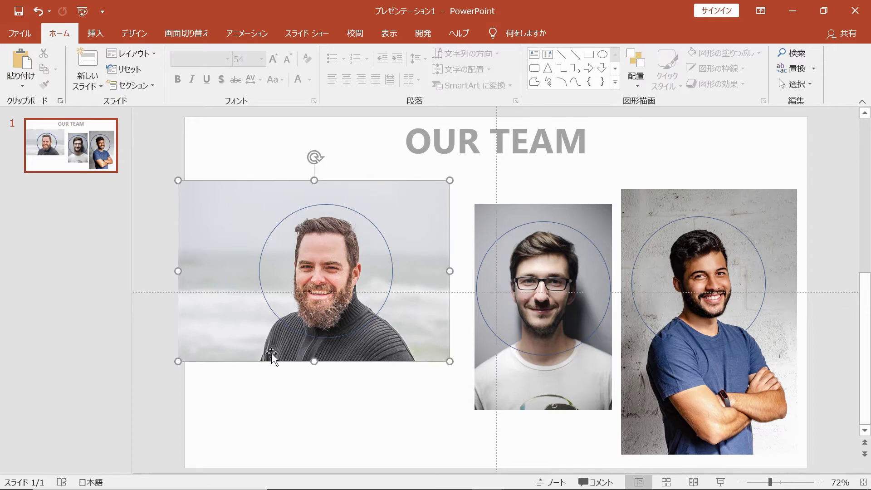
{"action": "left_click", "coordinate": [259, 272], "text": "shift"}
{"action": "left_click", "coordinate": [486, 40]}
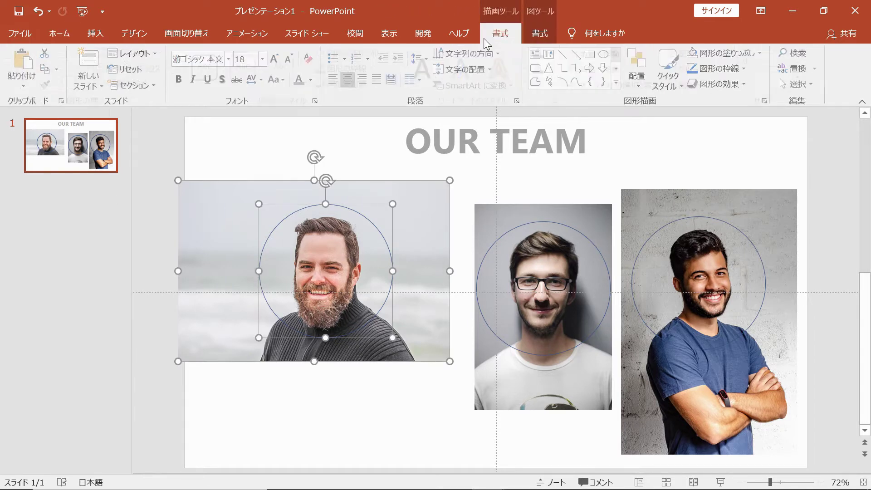
{"action": "left_click", "coordinate": [127, 90]}
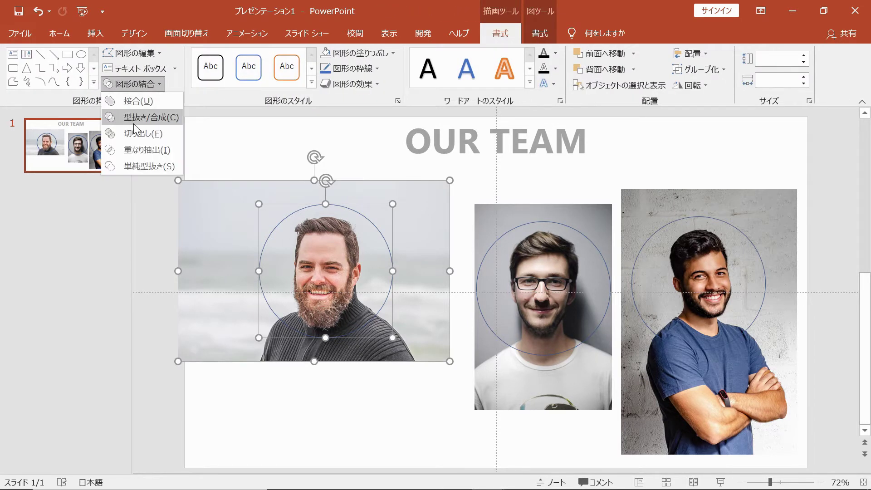
{"action": "left_click", "coordinate": [143, 148]}
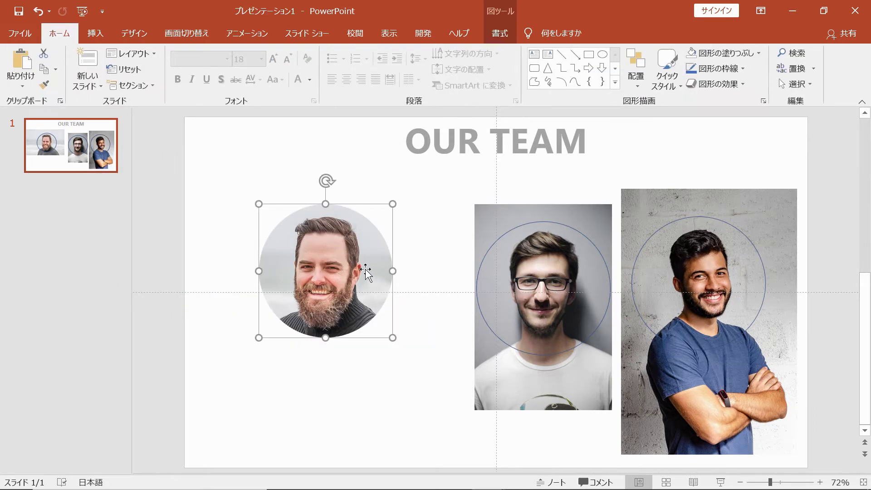
{"action": "left_click_drag", "start_coordinate": [363, 271], "coordinate": [310, 271]}
{"action": "left_click", "coordinate": [424, 248]}
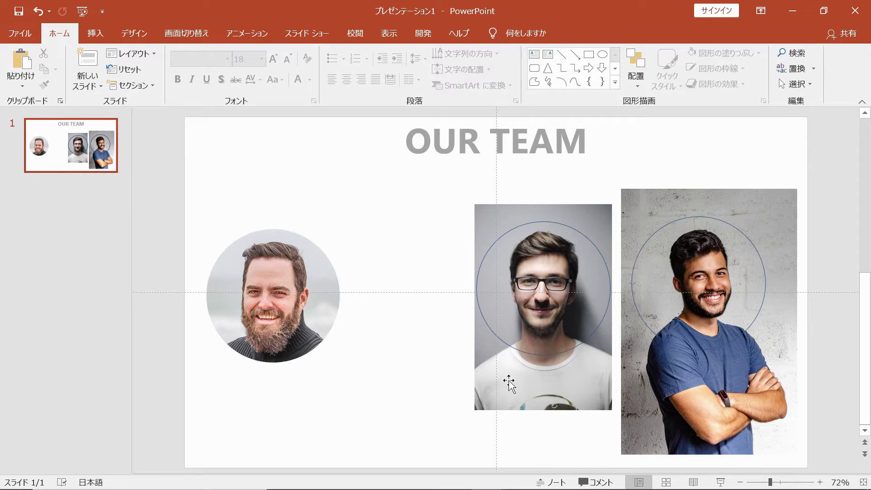
{"action": "left_click_drag", "start_coordinate": [523, 386], "coordinate": [529, 394]}
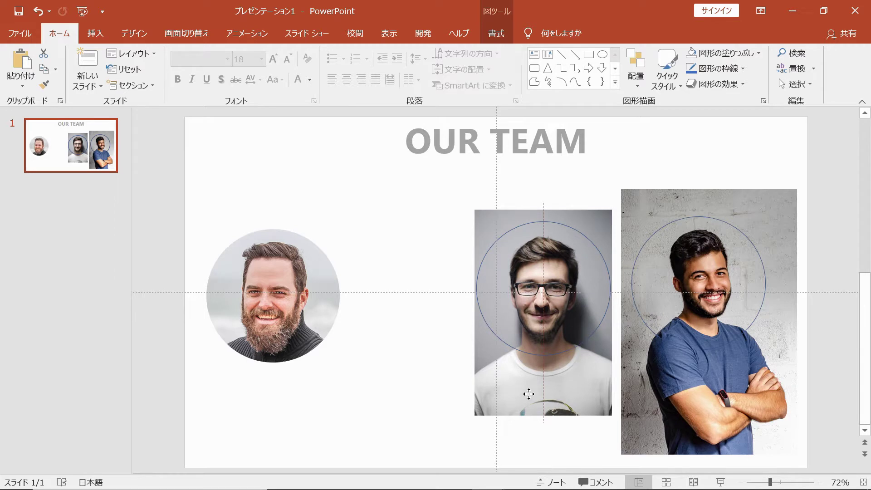
Step: Crop the middle photo round with Merge Shapes > Intersect and move it beside the bearded man
{"action": "left_click", "coordinate": [492, 247], "text": "shift"}
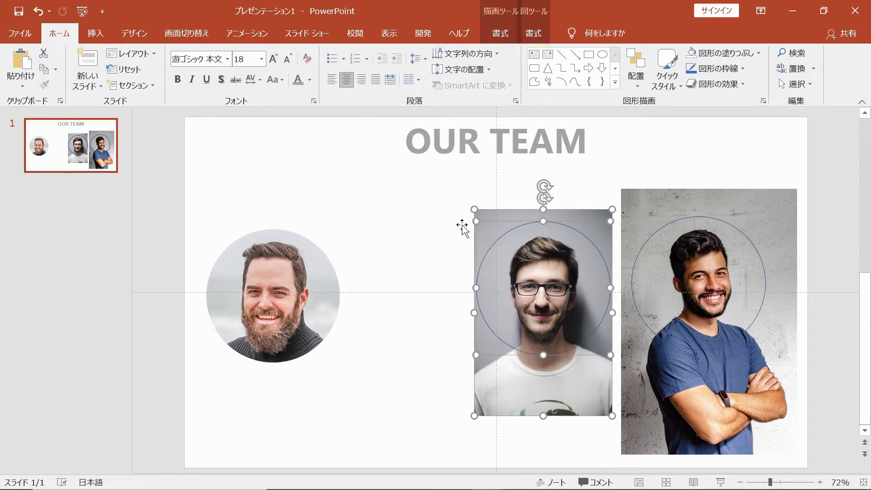
{"action": "left_click", "coordinate": [500, 34]}
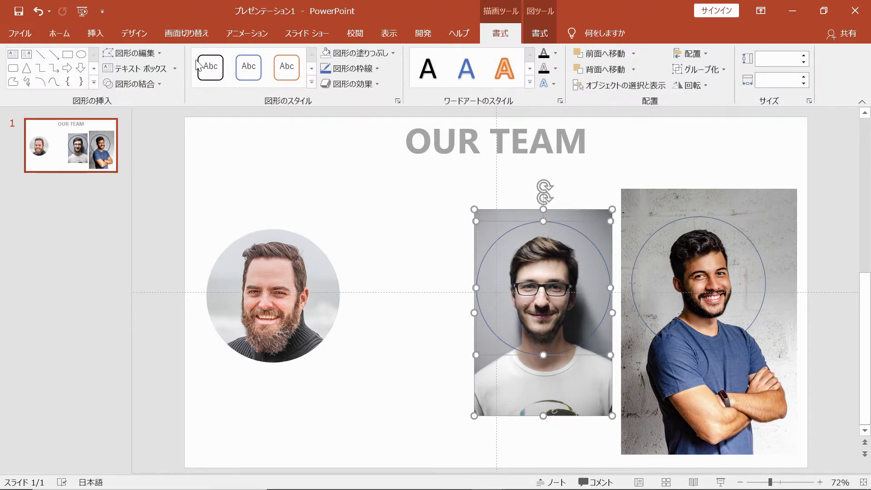
{"action": "left_click", "coordinate": [154, 84]}
{"action": "left_click", "coordinate": [156, 149]}
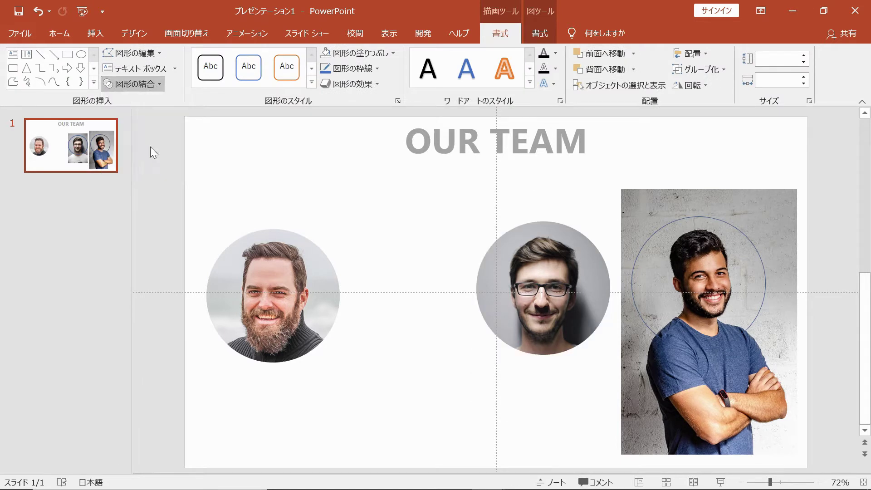
{"action": "left_click_drag", "start_coordinate": [430, 282], "coordinate": [395, 289]}
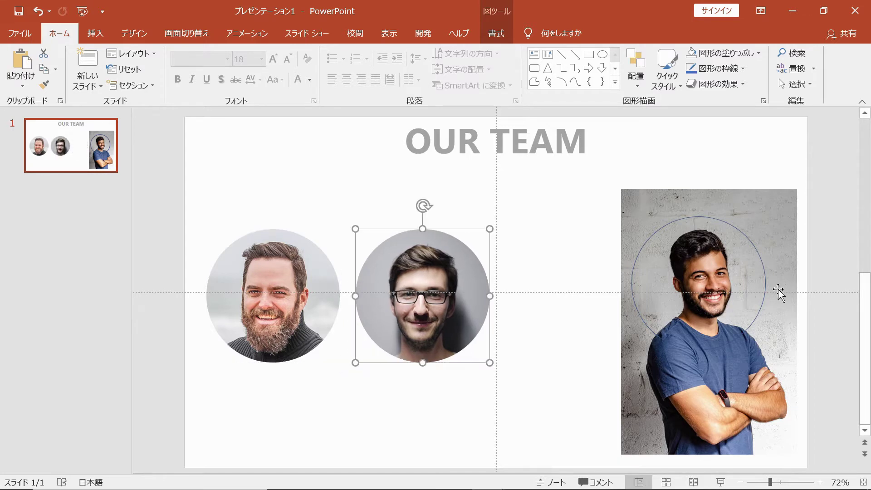
Step: Intersect the right man's photo with its circle and align the round result with the others
{"action": "left_click_drag", "start_coordinate": [790, 360], "coordinate": [784, 362]}
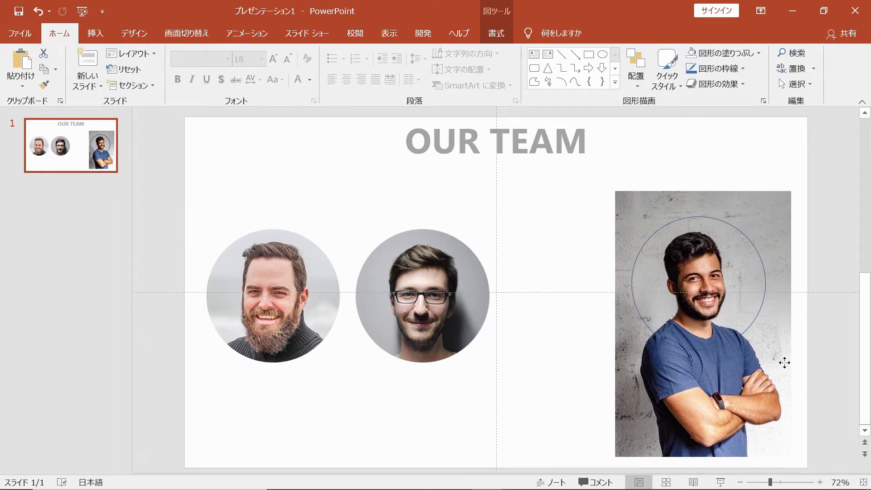
{"action": "left_click", "coordinate": [784, 362]}
{"action": "left_click", "coordinate": [724, 220], "text": "shift"}
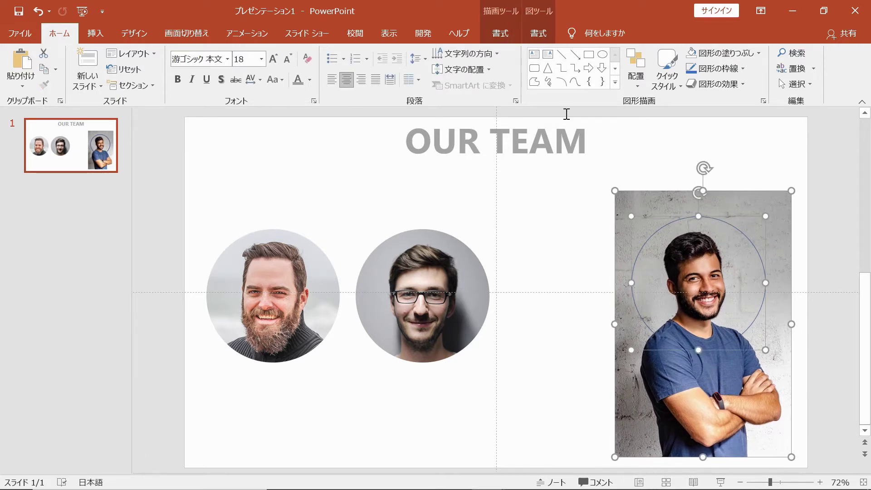
{"action": "left_click", "coordinate": [501, 33]}
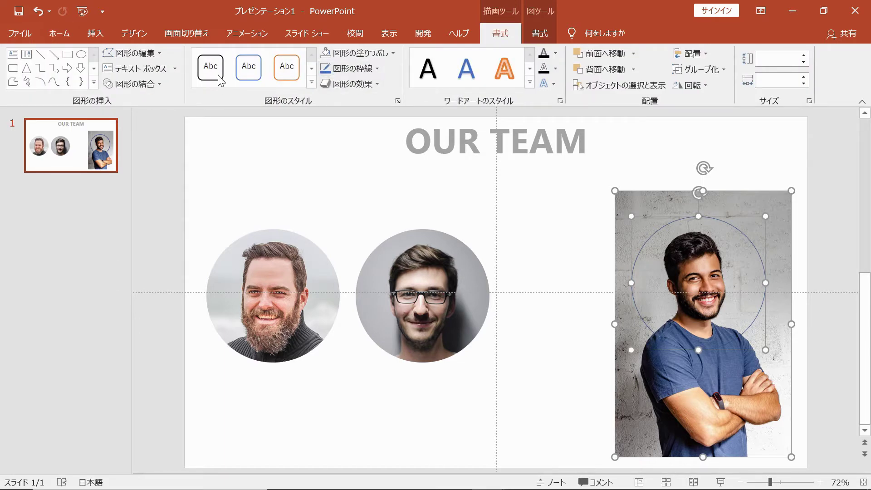
{"action": "left_click", "coordinate": [148, 86]}
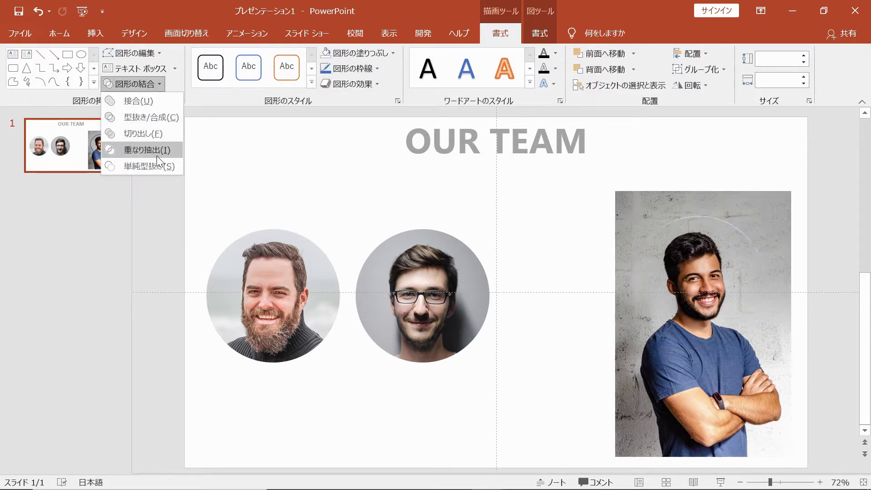
{"action": "left_click", "coordinate": [156, 153]}
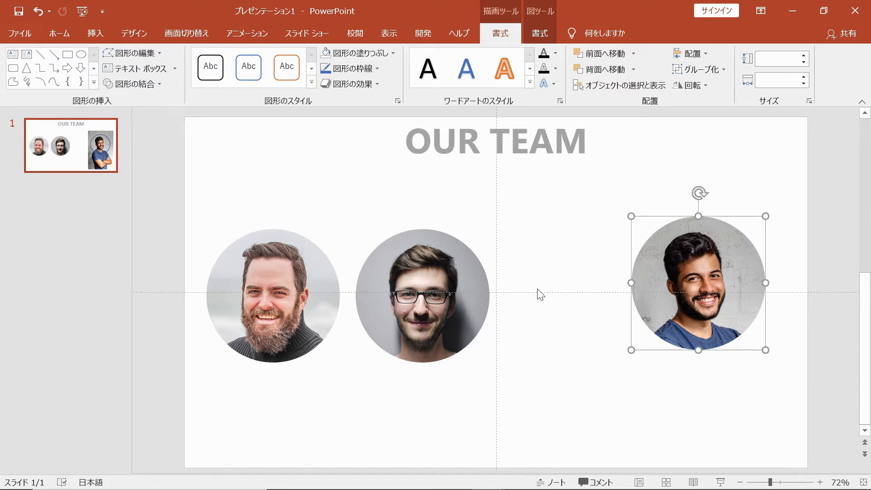
{"action": "left_click_drag", "start_coordinate": [738, 314], "coordinate": [731, 328]}
{"action": "left_click", "coordinate": [552, 249]}
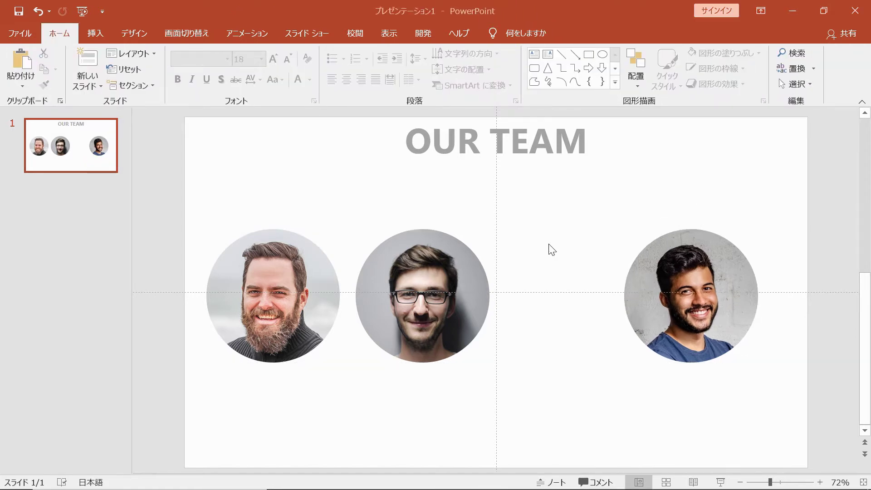
{"action": "left_click", "coordinate": [426, 261]}
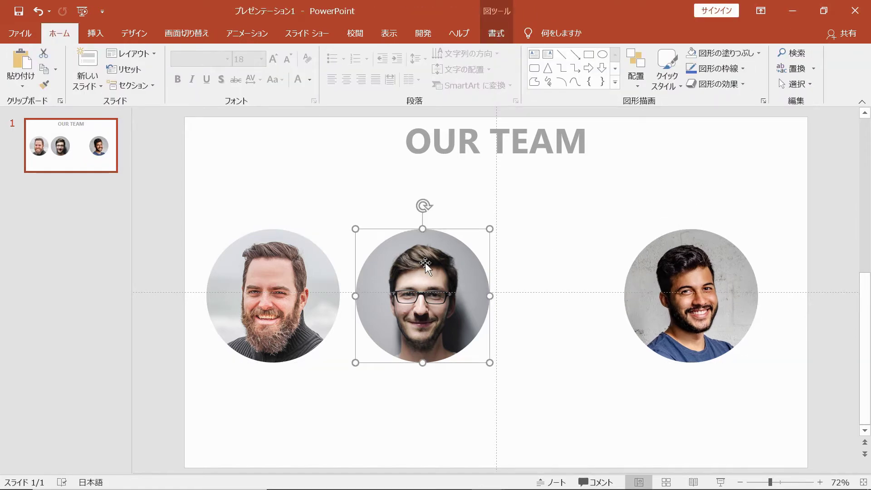
Step: Centre the middle round photo on the slide and shift the left photo right for even spacing
{"action": "left_click_drag", "start_coordinate": [425, 262], "coordinate": [496, 269]}
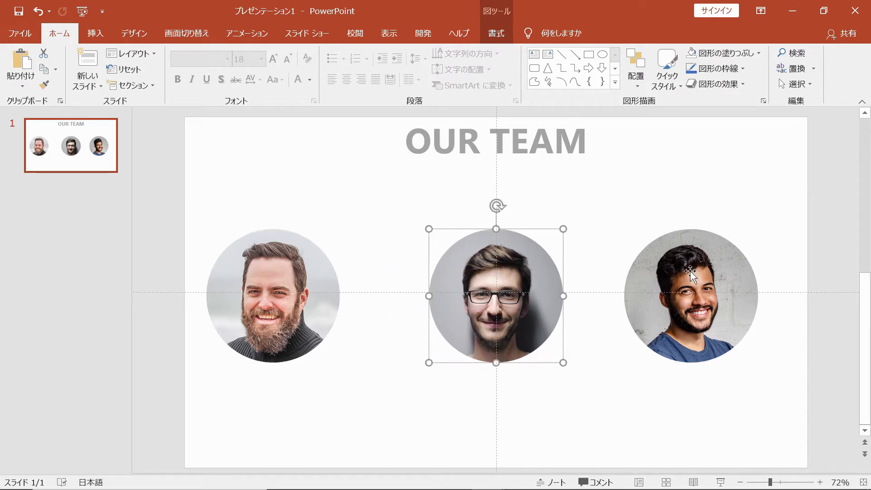
{"action": "left_click_drag", "start_coordinate": [334, 301], "coordinate": [361, 300]}
{"action": "left_click", "coordinate": [324, 168]}
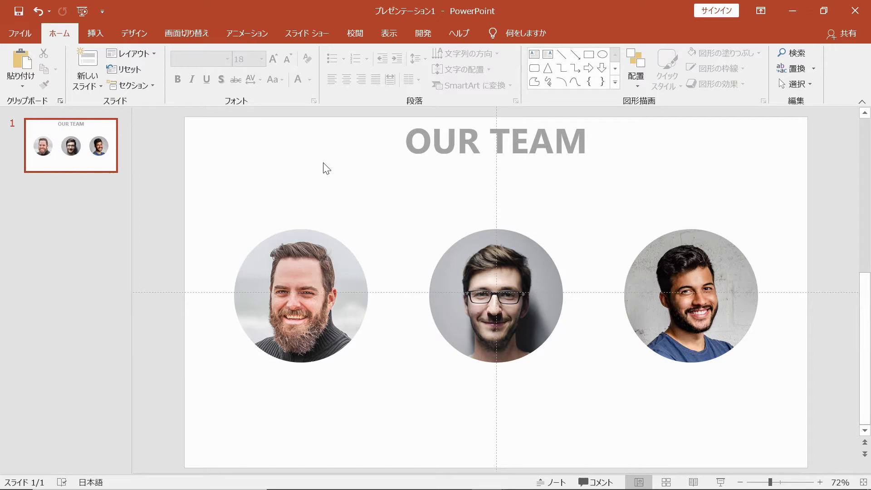
{"action": "left_click", "coordinate": [603, 55]}
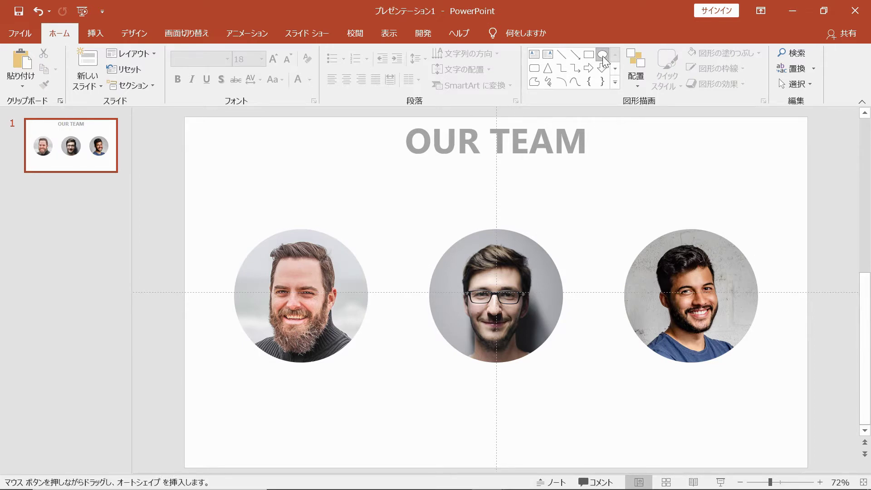
{"action": "key", "text": "Escape"}
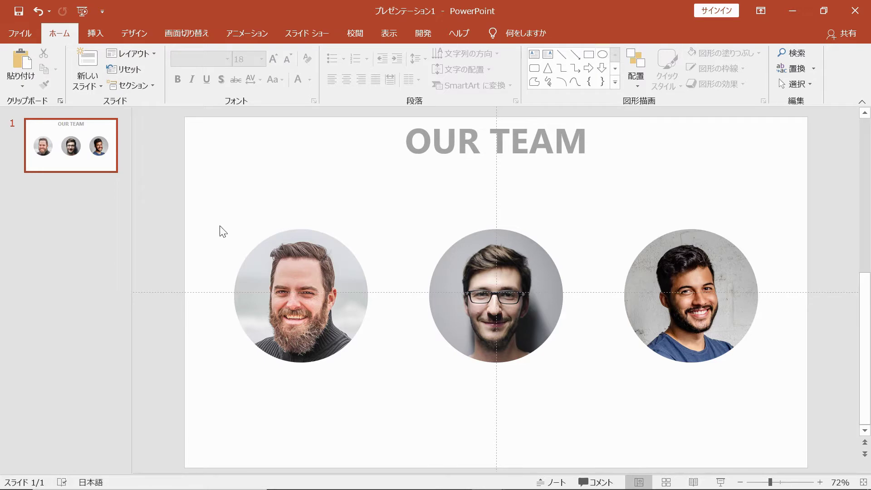
Step: Draw a blue circle behind the bearded man's round photo, sized to show a thin ring
{"action": "left_click_drag", "start_coordinate": [213, 225], "coordinate": [331, 316]}
{"action": "left_click", "coordinate": [603, 55]}
{"action": "left_click", "coordinate": [603, 55]}
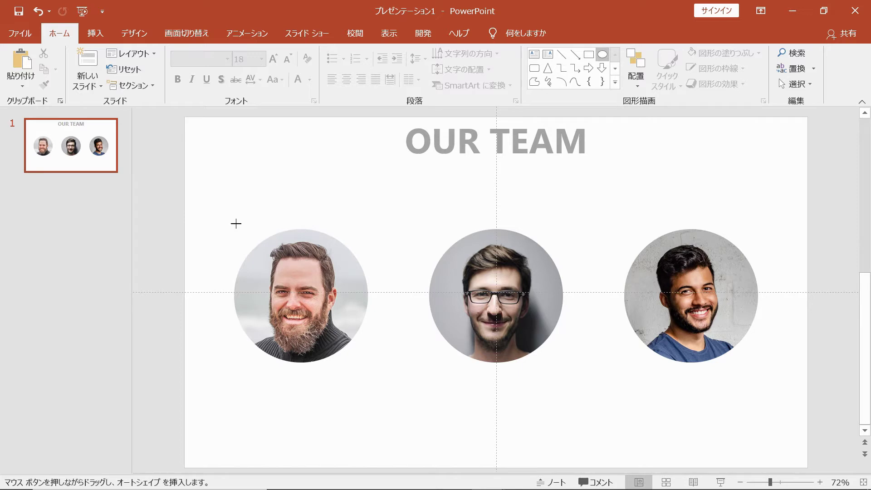
{"action": "left_click_drag", "start_coordinate": [234, 224], "coordinate": [395, 384]}
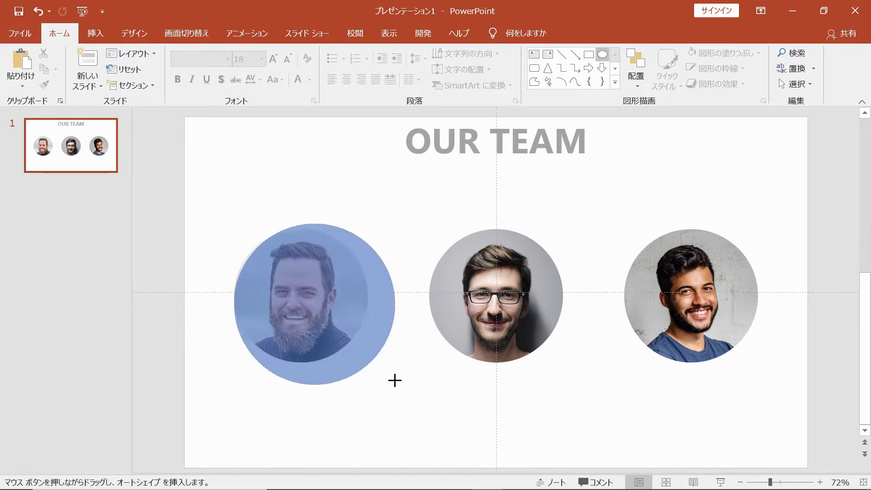
{"action": "left_click_drag", "start_coordinate": [364, 356], "coordinate": [350, 352]}
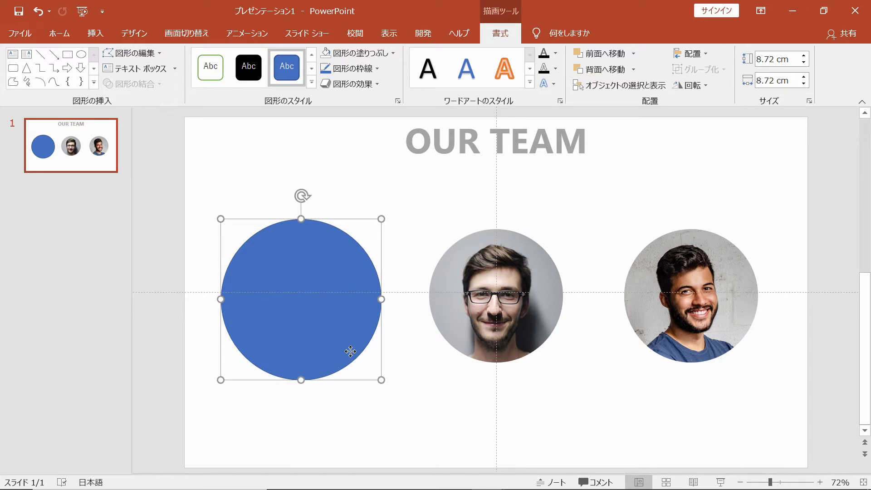
{"action": "right_click", "coordinate": [350, 351]}
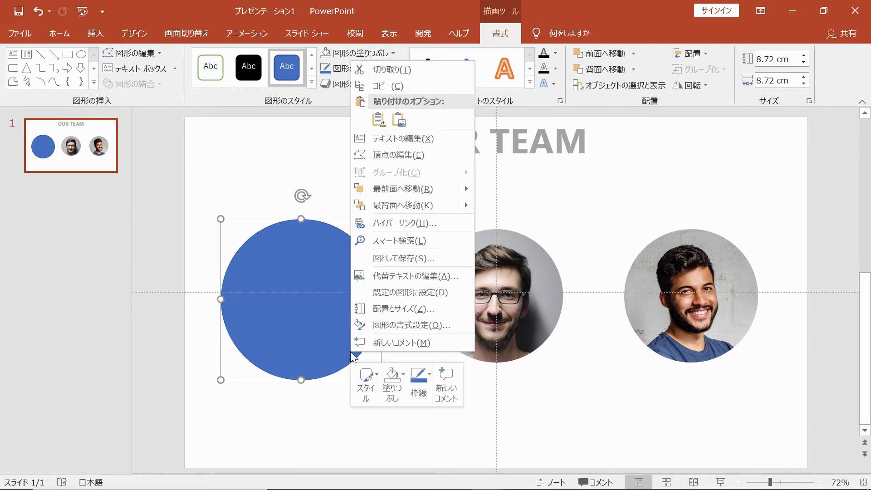
{"action": "left_click", "coordinate": [392, 205]}
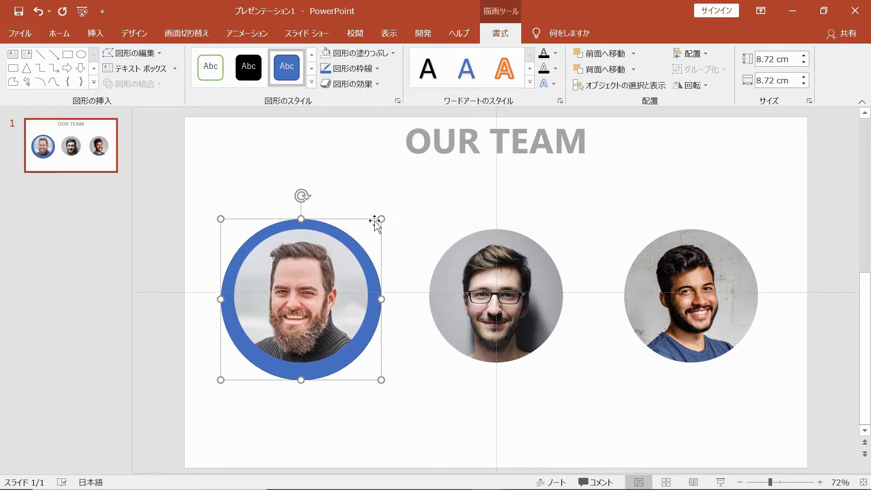
{"action": "left_click_drag", "start_coordinate": [377, 221], "coordinate": [374, 223]}
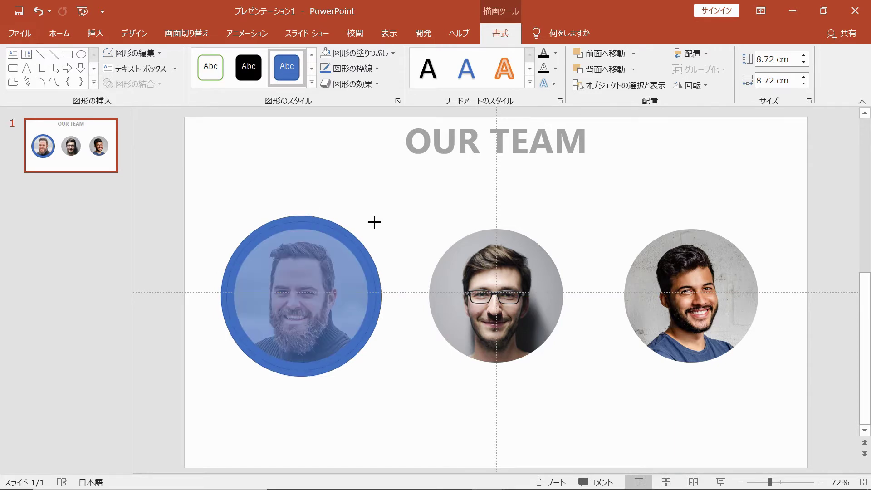
{"action": "left_click_drag", "start_coordinate": [374, 222], "coordinate": [374, 221]}
{"action": "left_click", "coordinate": [410, 216]}
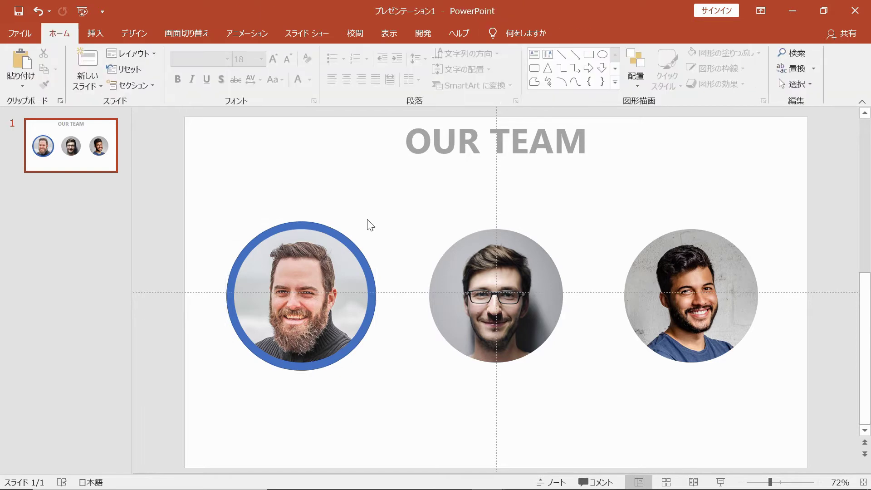
Step: Fill the ring around the bearded man's photo with pink, hex FF4266
{"action": "left_click", "coordinate": [346, 233]}
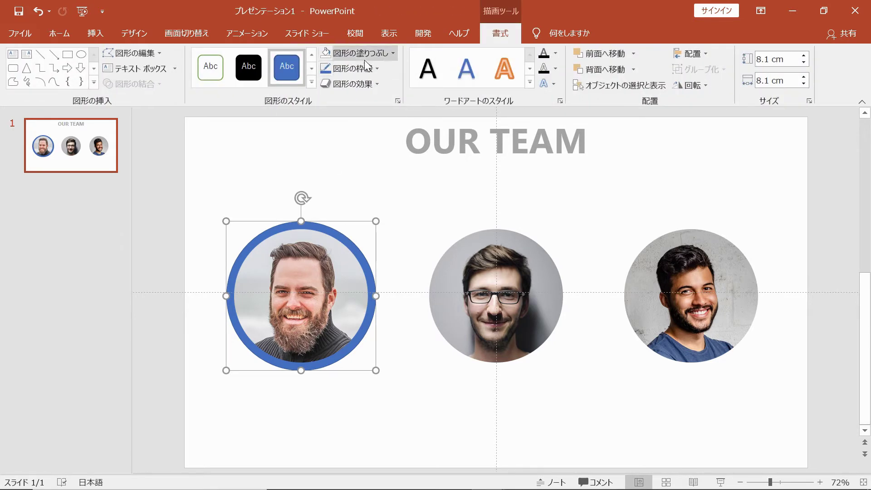
{"action": "left_click", "coordinate": [361, 67]}
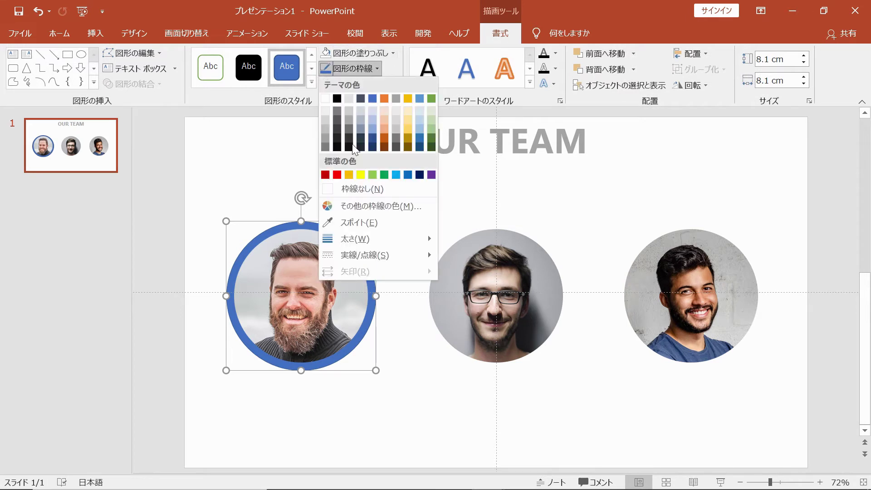
{"action": "left_click", "coordinate": [363, 189]}
{"action": "key", "text": "ctrl+z"}
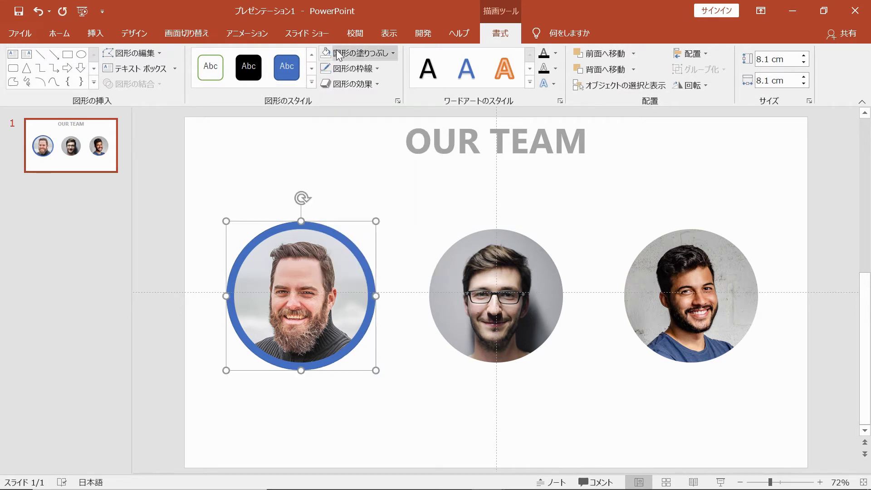
{"action": "left_click", "coordinate": [336, 54]}
{"action": "left_click", "coordinate": [371, 195]}
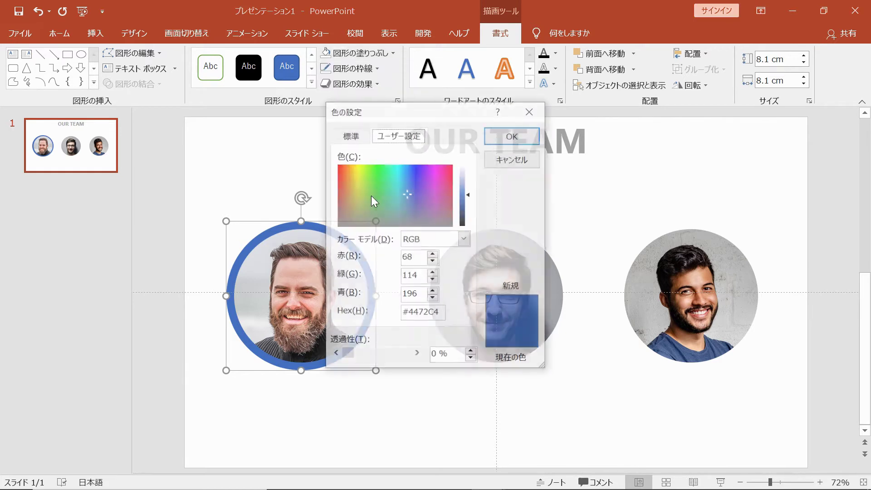
{"action": "left_click_drag", "start_coordinate": [411, 312], "coordinate": [467, 317]}
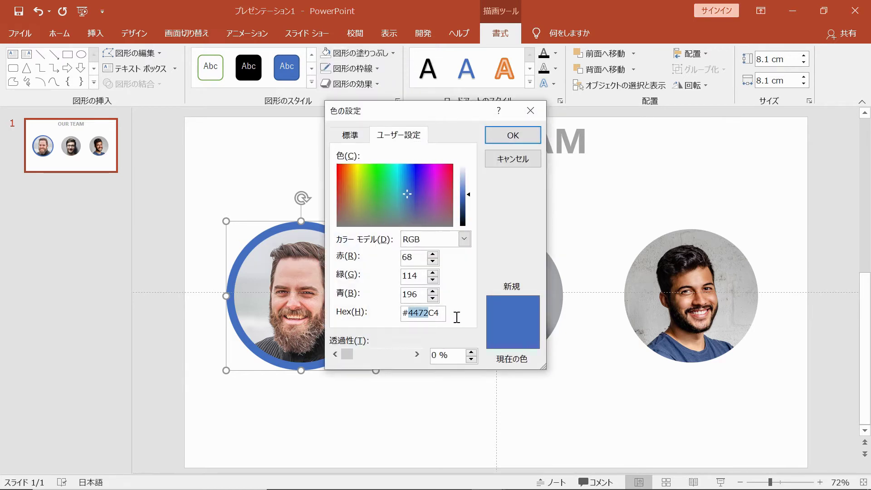
{"action": "key", "text": "Zenkaku_Hankaku"}
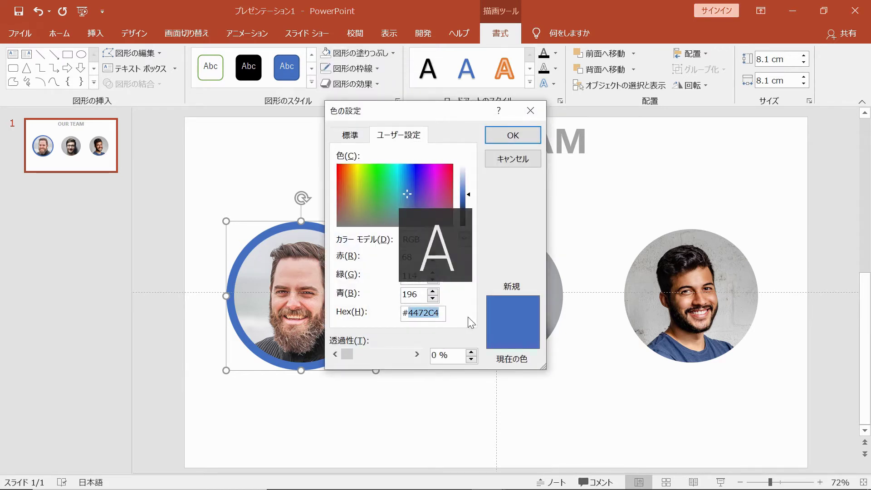
{"action": "key", "text": "BackSpace"}
{"action": "type", "text": "ff"}
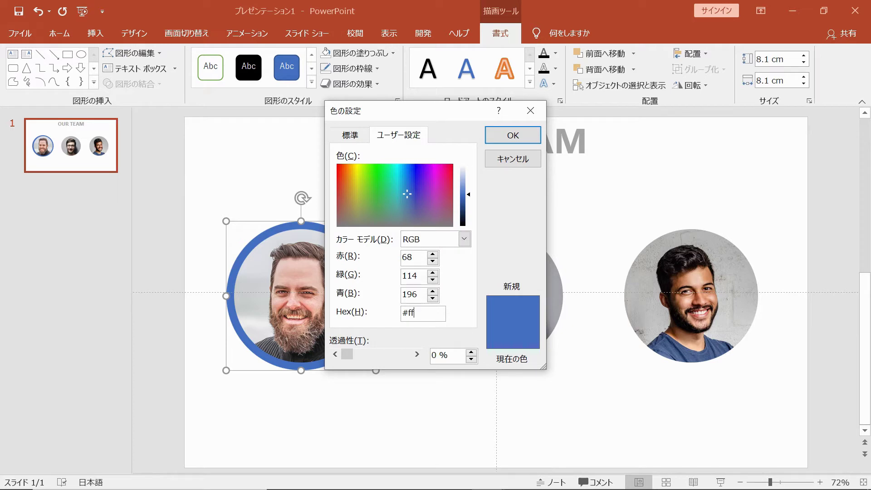
{"action": "type", "text": "4266"}
{"action": "key", "text": "Return"}
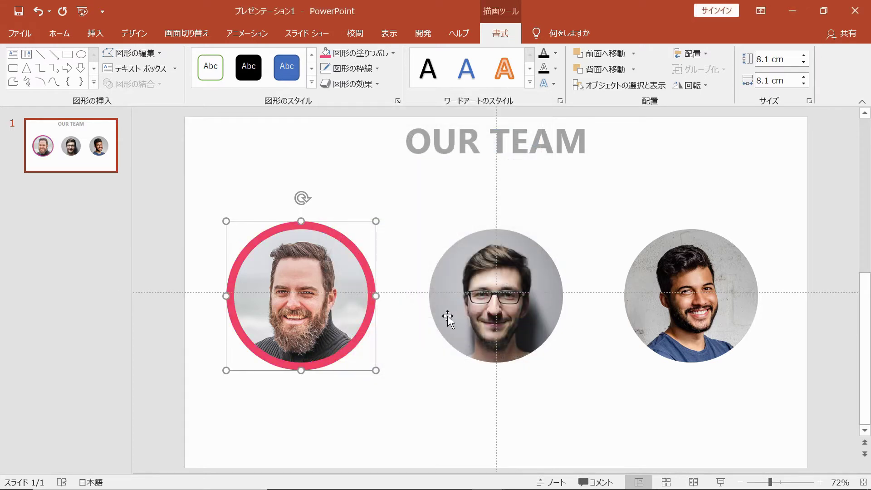
Step: Paste a copy of the pink ring over the middle photo and send it behind
{"action": "key", "text": "ctrl+v"}
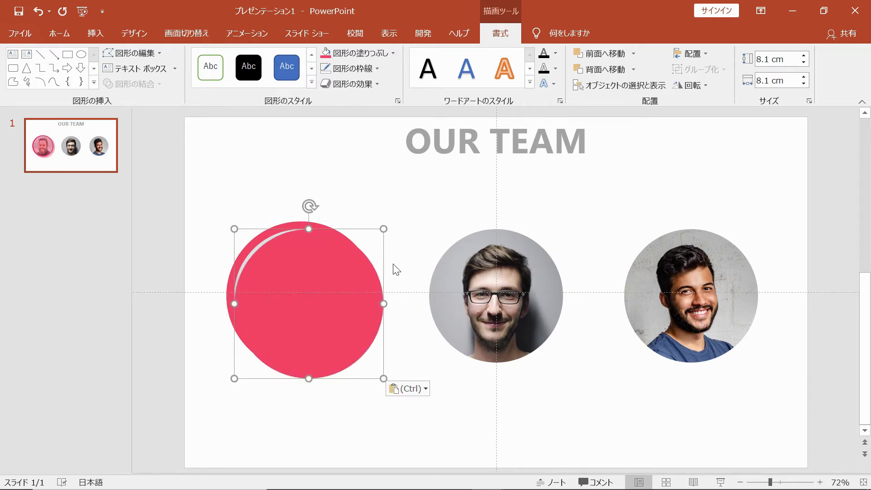
{"action": "mouse_move", "coordinate": [361, 298]}
{"action": "left_mouse_down"}
{"action": "mouse_move", "coordinate": [476, 284]}
{"action": "mouse_move", "coordinate": [544, 290]}
{"action": "left_mouse_up"}
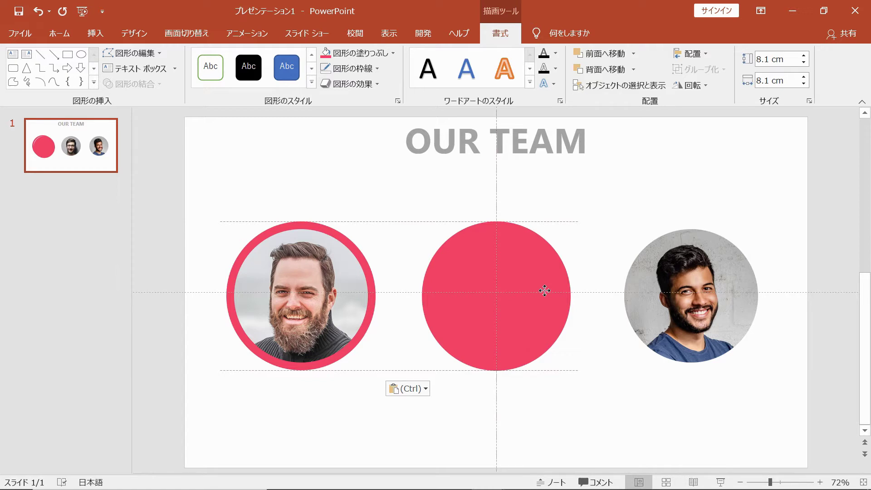
{"action": "left_click_drag", "start_coordinate": [544, 290], "coordinate": [545, 290]}
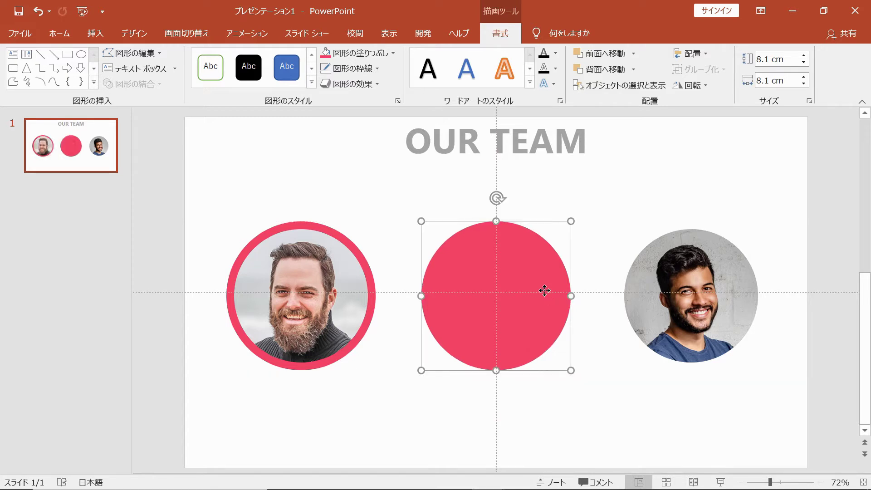
{"action": "right_click", "coordinate": [544, 290]}
{"action": "left_click", "coordinate": [584, 340]}
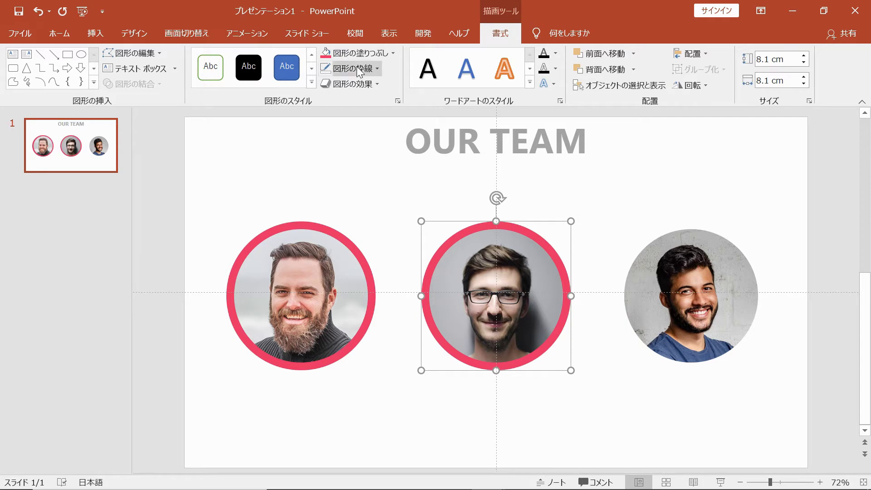
Step: Recolor the middle ring blue, hex 086FC5, and duplicate it
{"action": "left_click", "coordinate": [360, 55]}
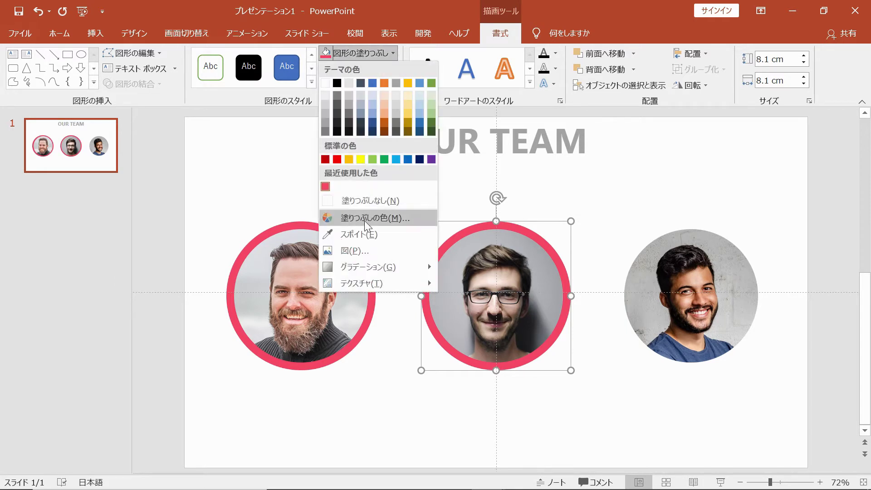
{"action": "left_click", "coordinate": [364, 219]}
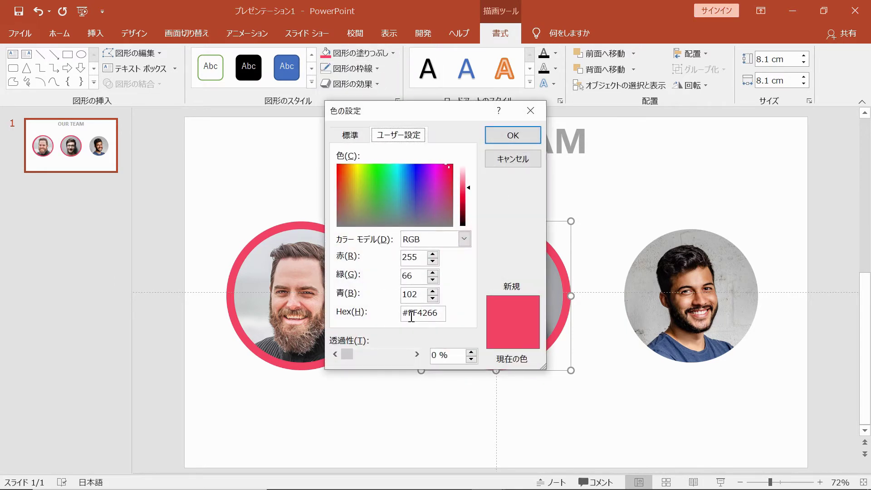
{"action": "double_click", "coordinate": [411, 316]}
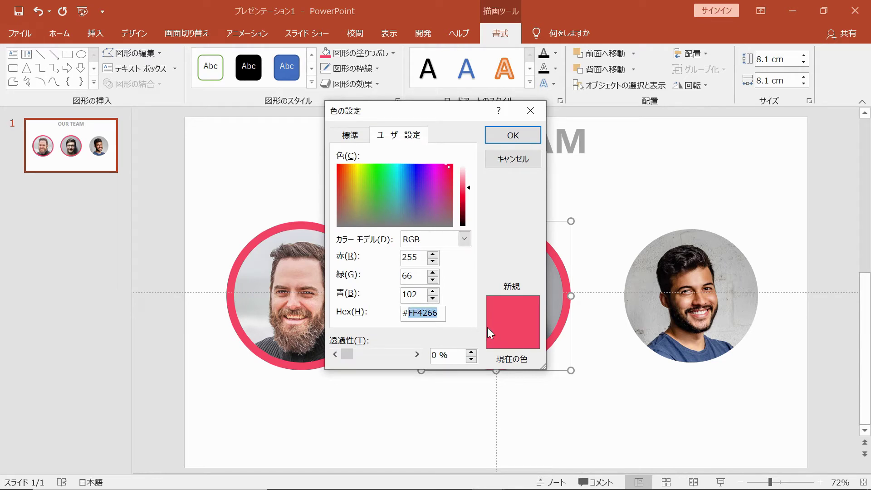
{"action": "key", "text": "BackSpace"}
{"action": "type", "text": "fc5"}
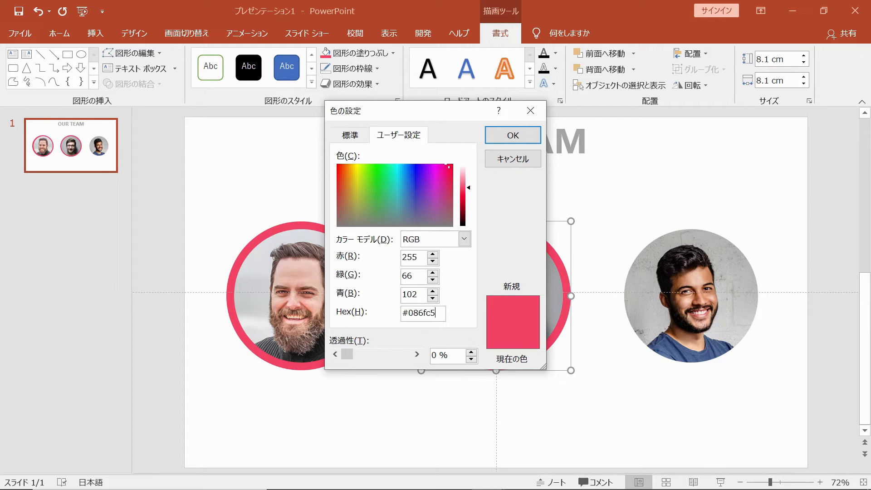
{"action": "key", "text": "Return"}
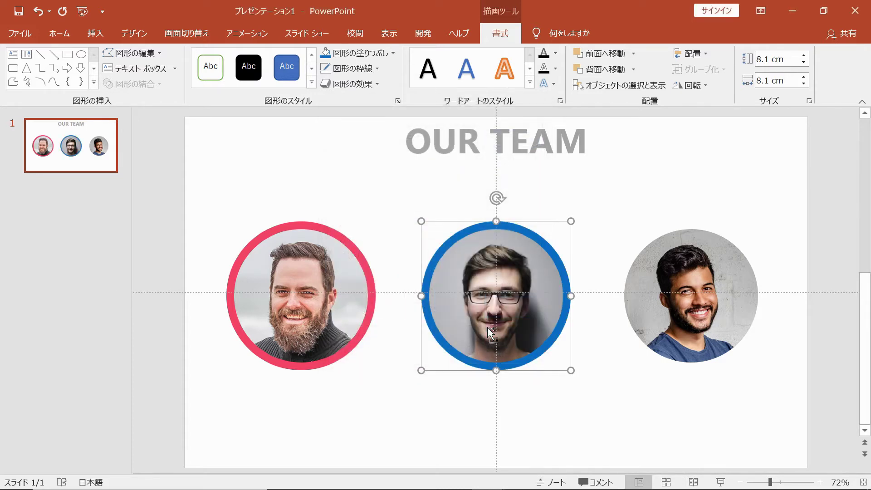
{"action": "key", "text": "ctrl+c"}
{"action": "key", "text": "ctrl+v"}
Step: Move the blue ring copy onto the right photo and send it to the back
{"action": "mouse_move", "coordinate": [546, 322]}
{"action": "left_mouse_down"}
{"action": "mouse_move", "coordinate": [735, 305]}
{"action": "mouse_move", "coordinate": [728, 309]}
{"action": "left_mouse_up"}
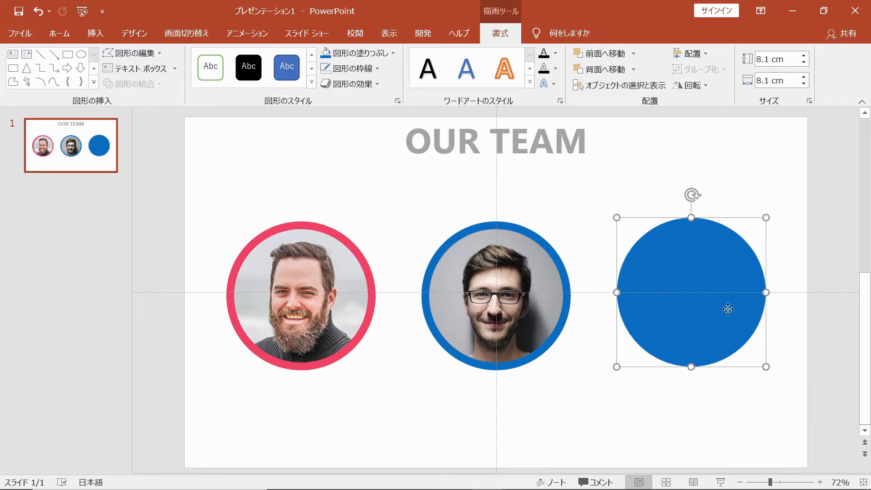
{"action": "right_click", "coordinate": [728, 309]}
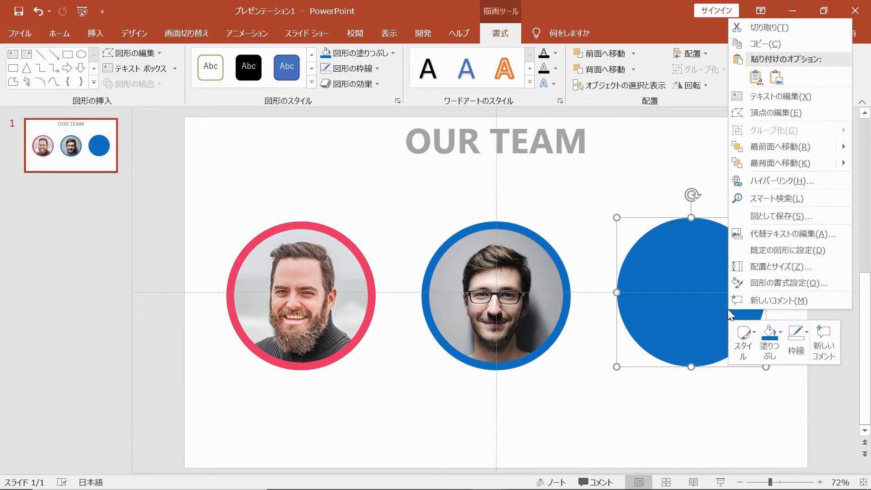
{"action": "left_click", "coordinate": [779, 164]}
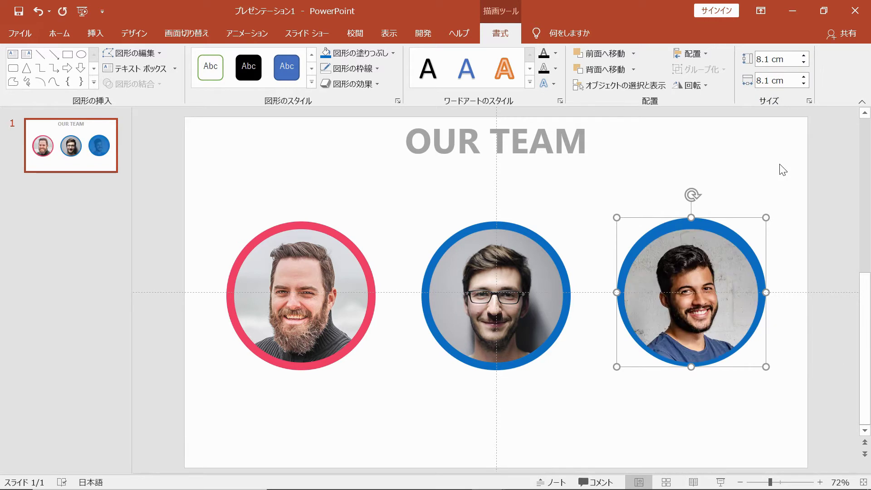
Step: Recolor the right photo's ring teal, hex 52CBBE
{"action": "left_click", "coordinate": [359, 58]}
{"action": "left_click", "coordinate": [364, 216]}
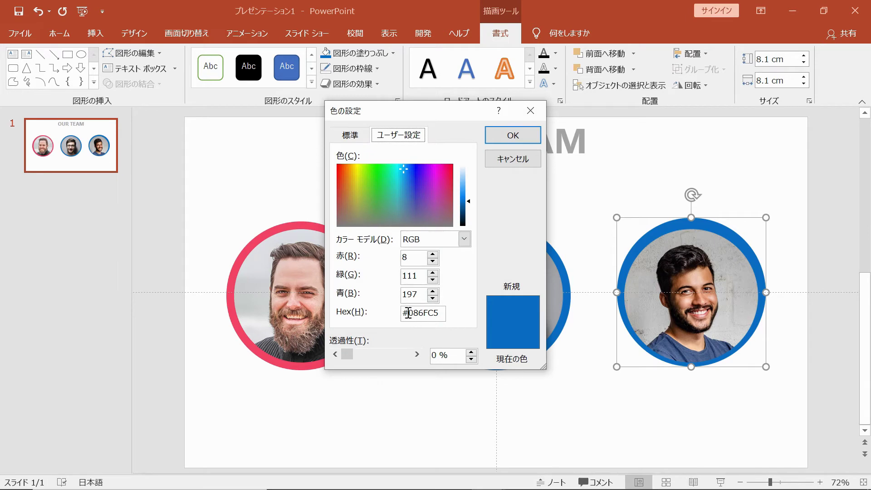
{"action": "left_click_drag", "start_coordinate": [407, 313], "coordinate": [468, 309]}
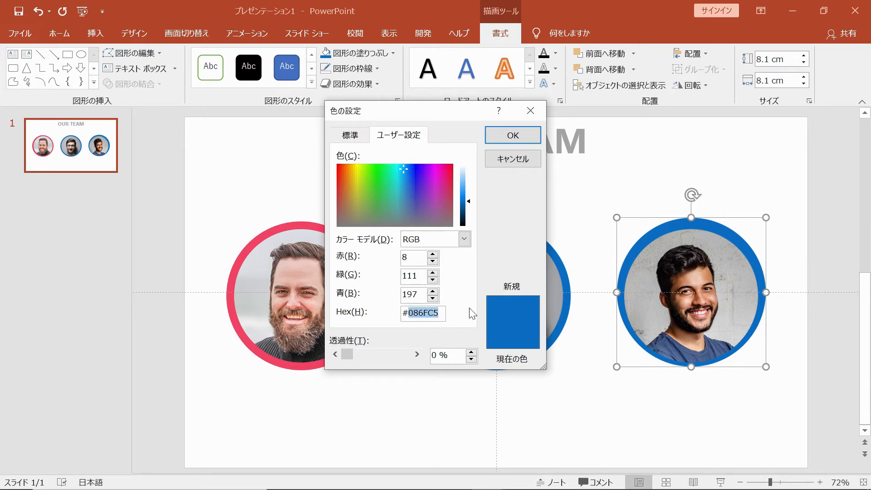
{"action": "type", "text": "52"}
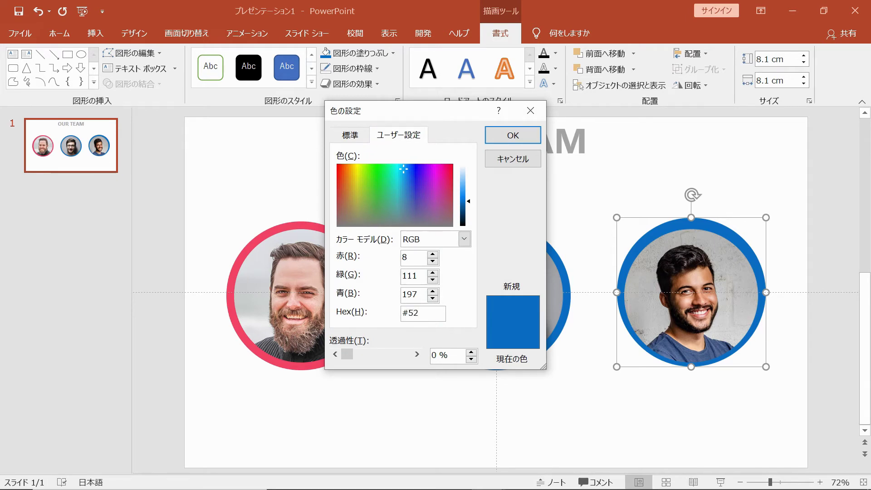
{"action": "type", "text": "cbbe"}
{"action": "key", "text": "Tab"}
{"action": "key", "text": "Return"}
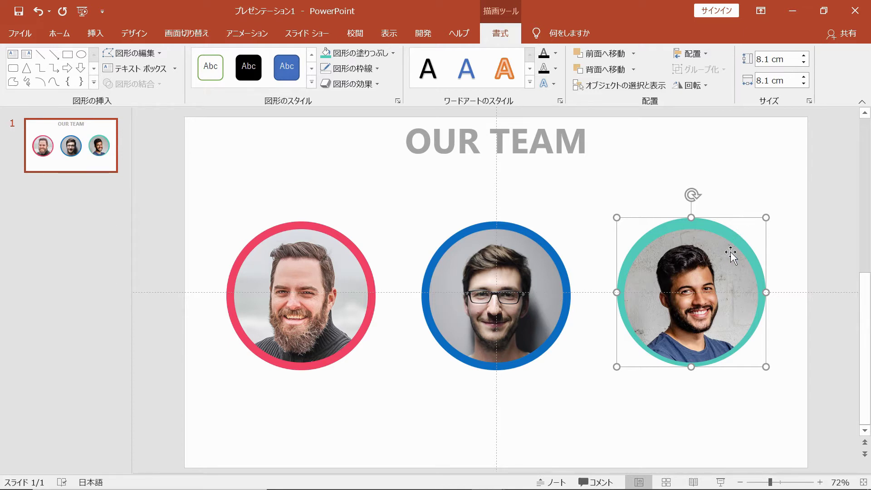
Step: Nudge the right photo up to centre it inside its teal ring
{"action": "left_click", "coordinate": [707, 307]}
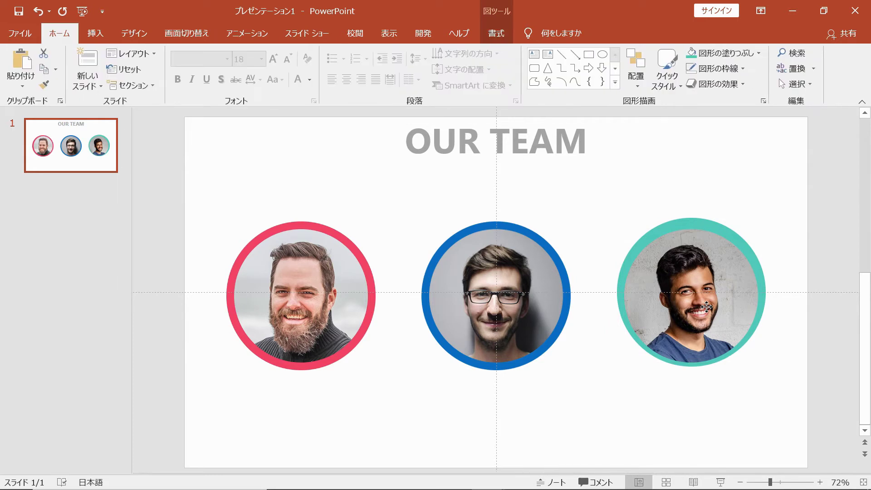
{"action": "left_click_drag", "start_coordinate": [706, 307], "coordinate": [706, 305]}
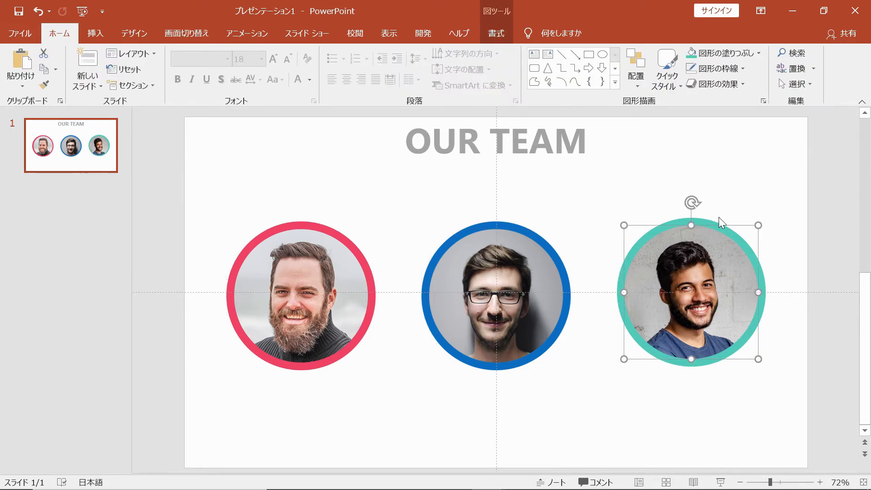
{"action": "left_click", "coordinate": [733, 207]}
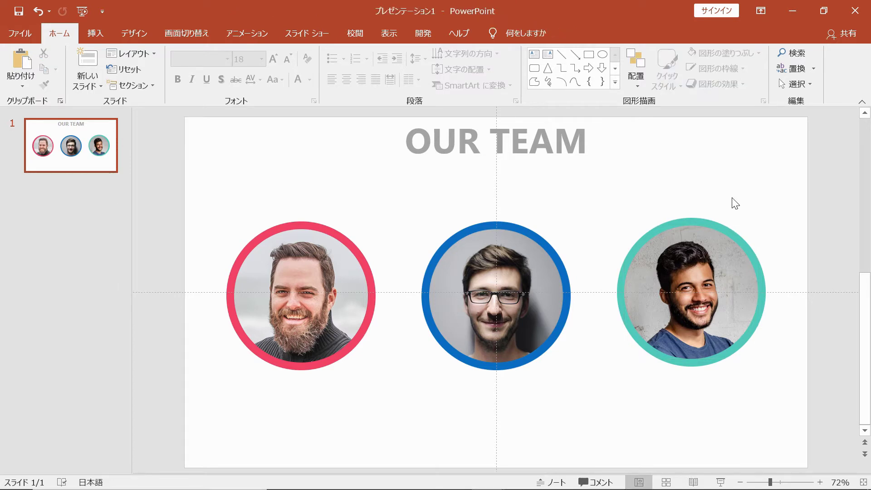
Step: Marquee-select each photo with its ring and group the right portrait into one object
{"action": "mouse_move", "coordinate": [224, 199]}
{"action": "left_mouse_down"}
{"action": "mouse_move", "coordinate": [314, 316]}
{"action": "mouse_move", "coordinate": [386, 378]}
{"action": "left_mouse_up"}
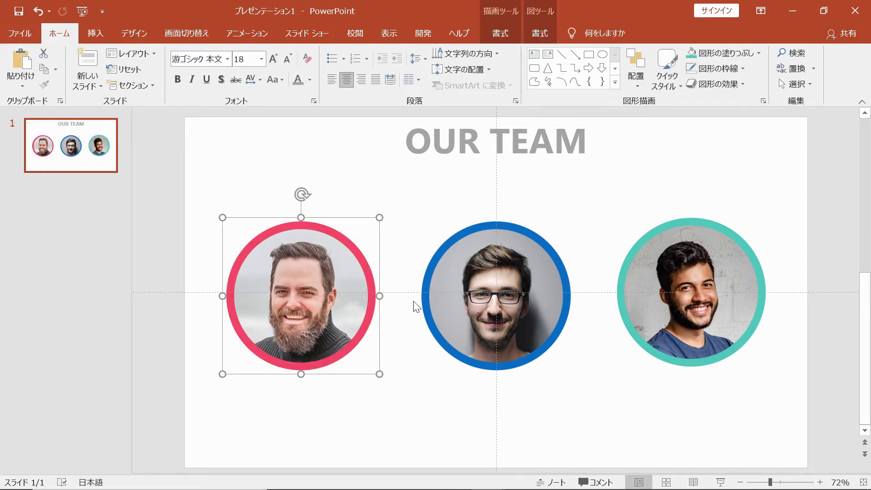
{"action": "mouse_move", "coordinate": [396, 197]}
{"action": "left_mouse_down"}
{"action": "mouse_move", "coordinate": [559, 381]}
{"action": "mouse_move", "coordinate": [588, 387]}
{"action": "left_mouse_up"}
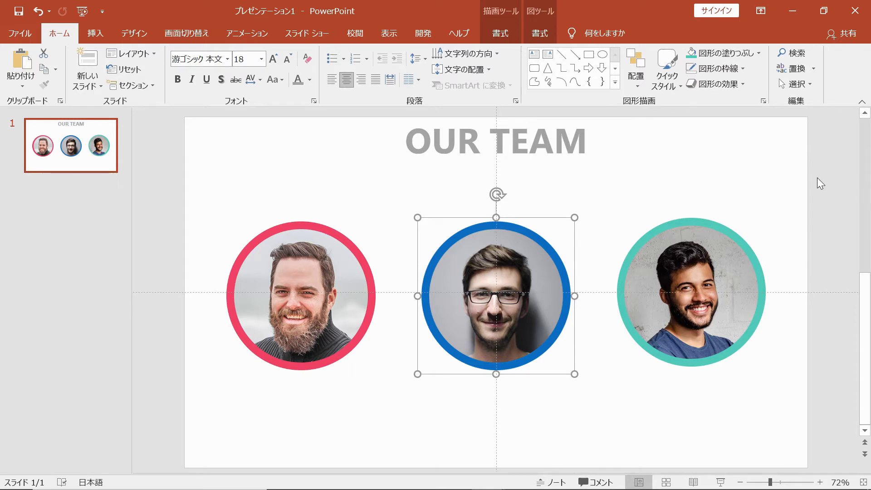
{"action": "left_click_drag", "start_coordinate": [794, 184], "coordinate": [600, 384]}
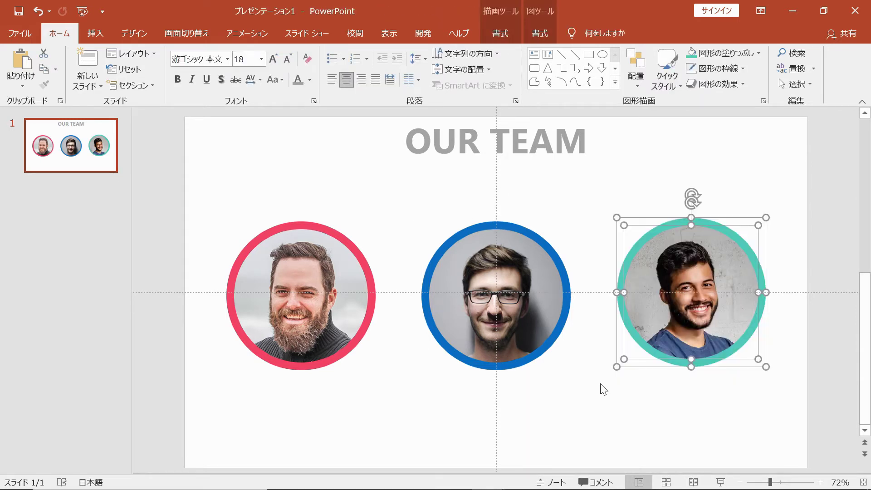
{"action": "key", "text": "ctrl+g"}
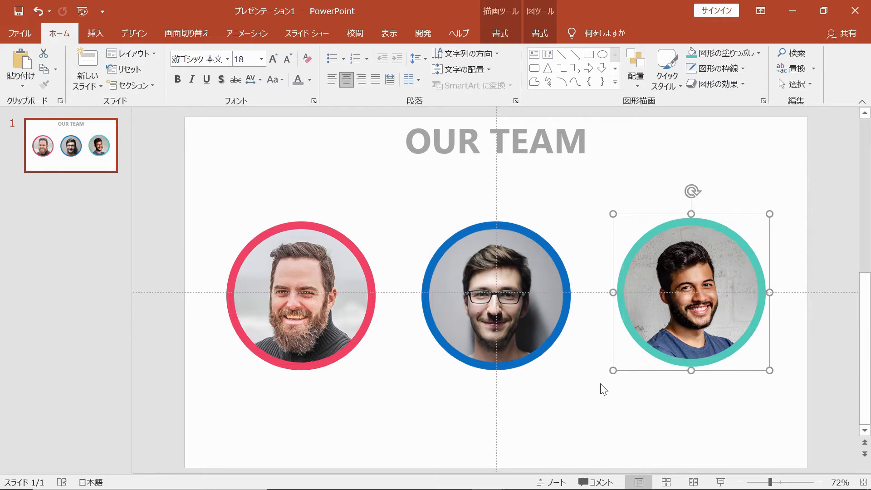
{"action": "left_click", "coordinate": [551, 387]}
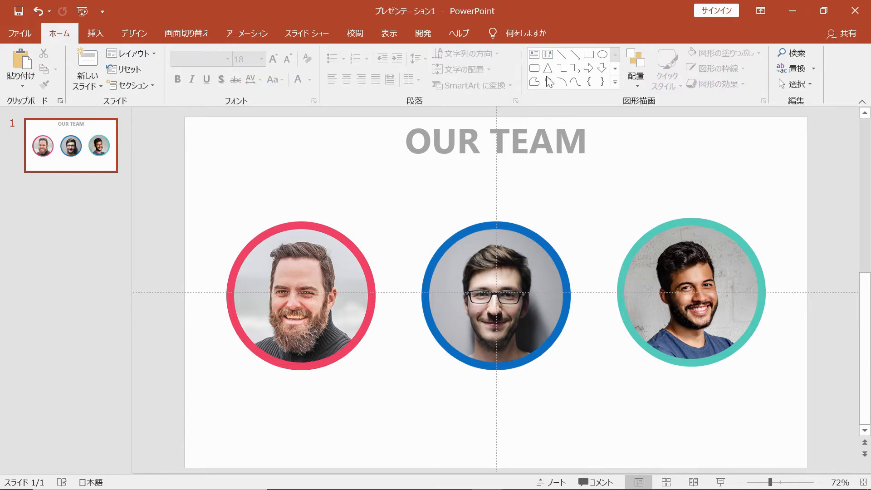
Step: Draw a Segoe UI text box below the left photo reading 'Steve Young'
{"action": "left_click", "coordinate": [537, 56]}
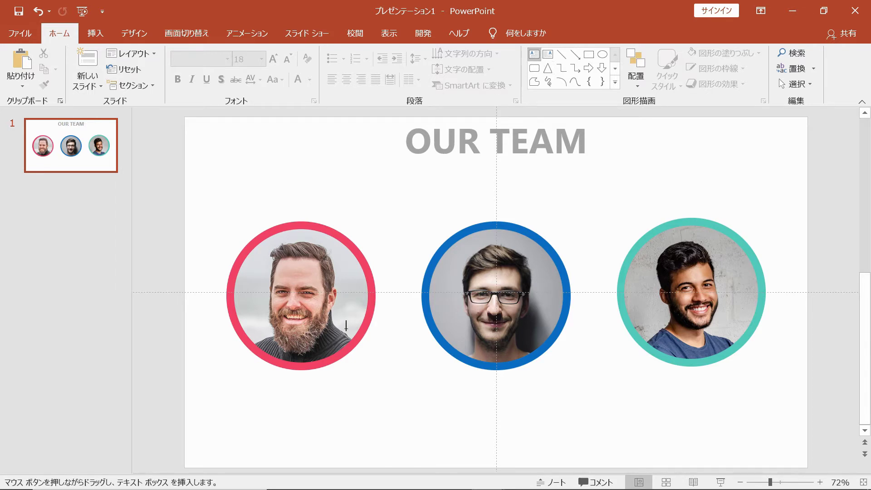
{"action": "left_click_drag", "start_coordinate": [231, 409], "coordinate": [314, 433]}
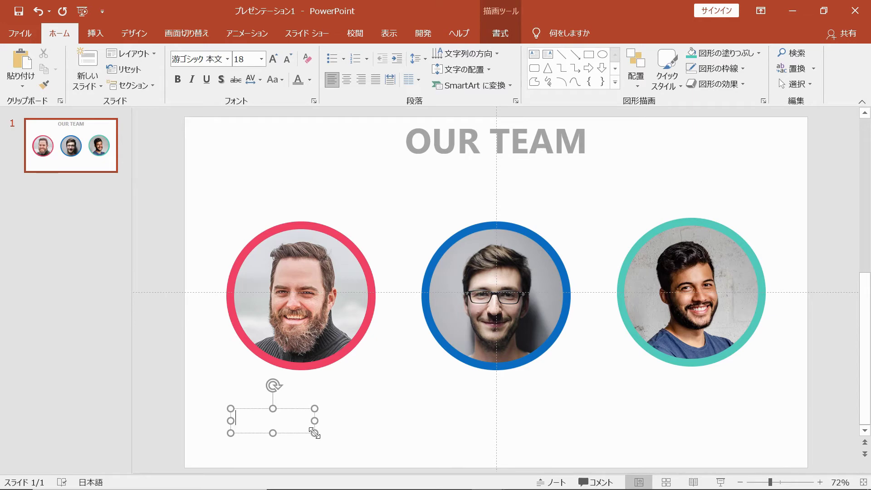
{"action": "left_click", "coordinate": [229, 58]}
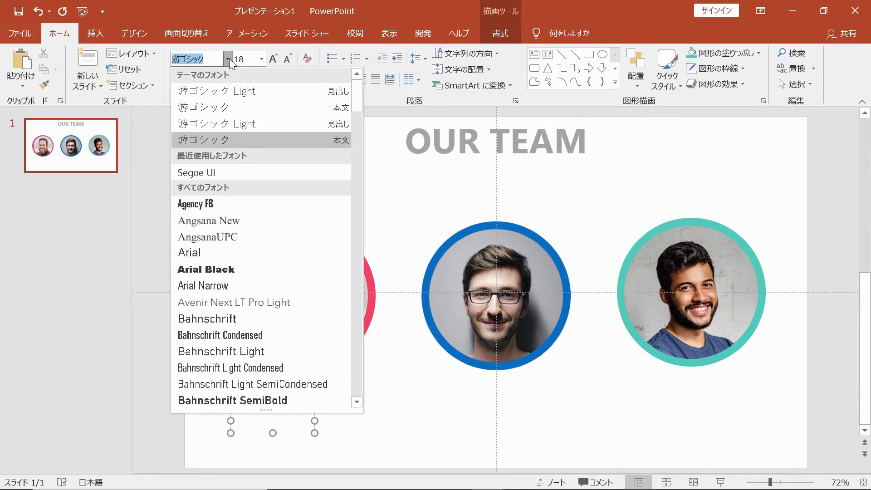
{"action": "left_click", "coordinate": [231, 171]}
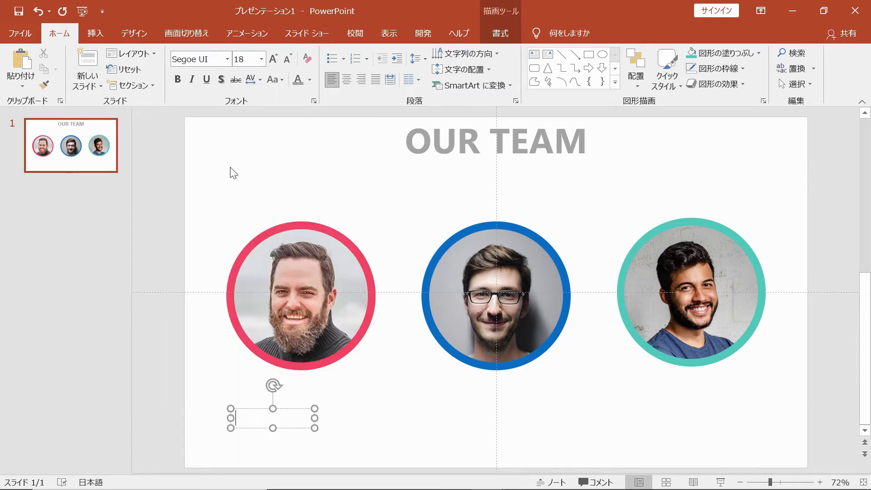
{"action": "type", "text": "Stev"}
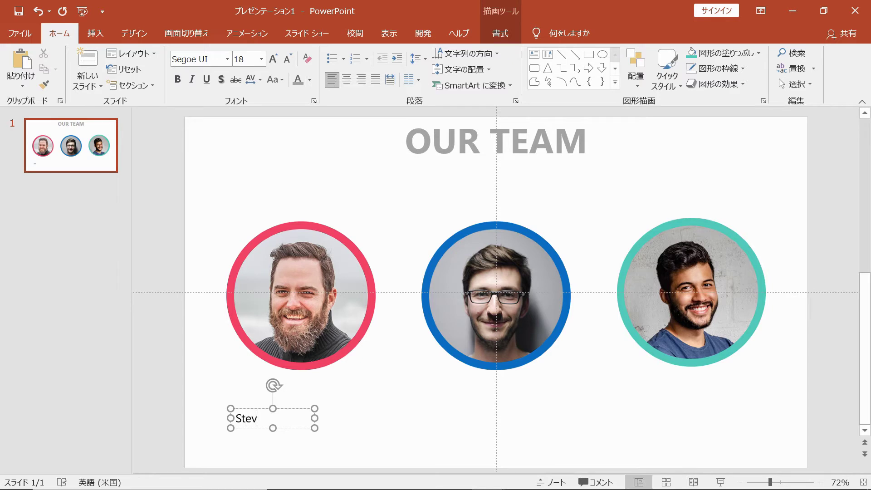
{"action": "type", "text": "e youn"}
{"action": "key", "text": "BackSpace"}
{"action": "key", "text": "BackSpace"}
{"action": "key", "text": "BackSpace"}
{"action": "type", "text": "Young"}
Step: Format the name pink, bold, at 48 pt
{"action": "left_click", "coordinate": [243, 409]}
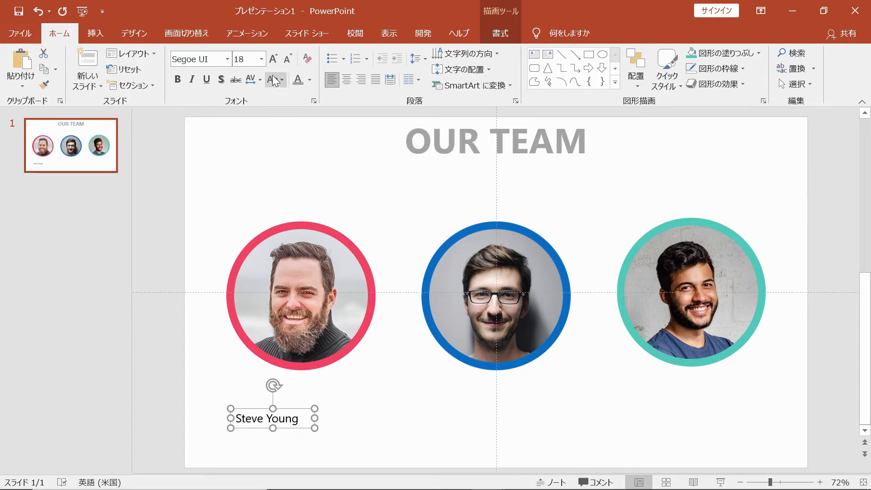
{"action": "left_click", "coordinate": [310, 84]}
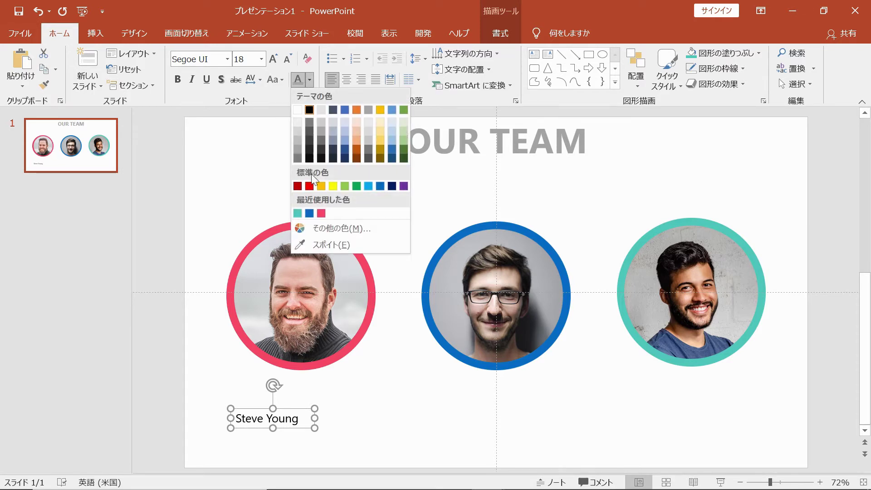
{"action": "left_click", "coordinate": [321, 213]}
{"action": "left_click", "coordinate": [178, 82]}
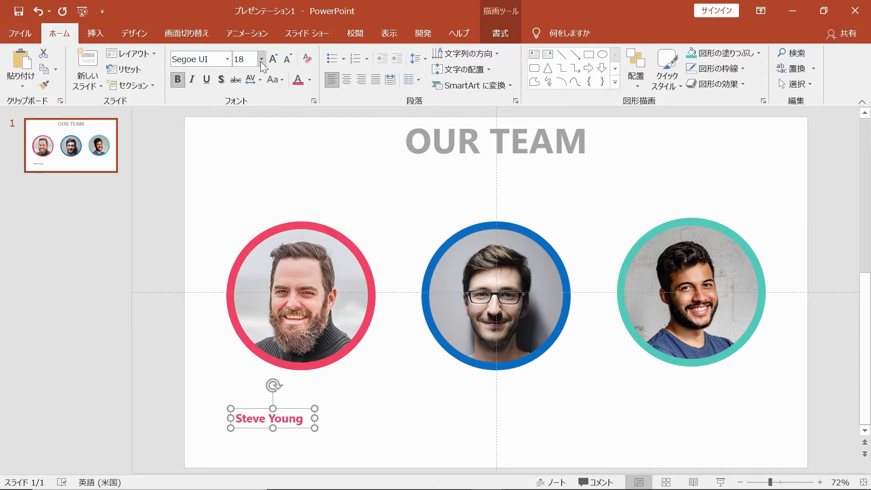
{"action": "left_click", "coordinate": [262, 59]}
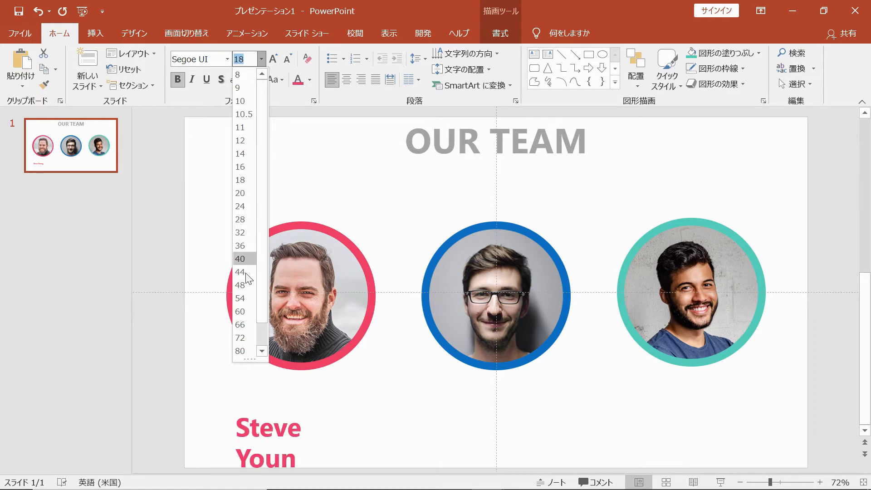
{"action": "left_click", "coordinate": [245, 284]}
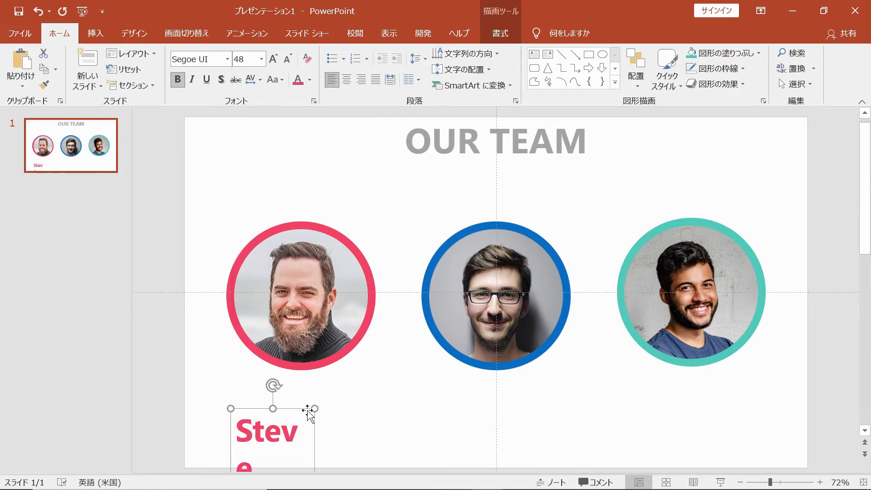
Step: Position the name under the left photo, shrink it to 40 pt, and narrow the box
{"action": "left_click_drag", "start_coordinate": [297, 409], "coordinate": [268, 311]}
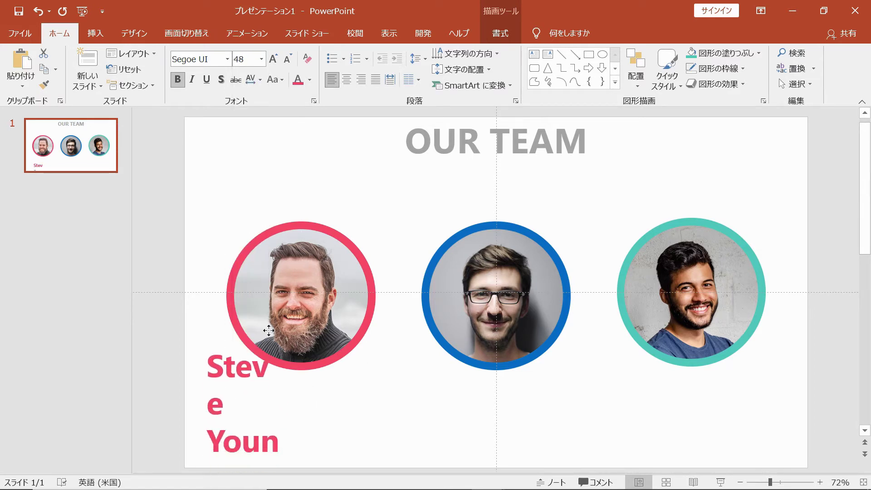
{"action": "left_click_drag", "start_coordinate": [284, 390], "coordinate": [422, 400]}
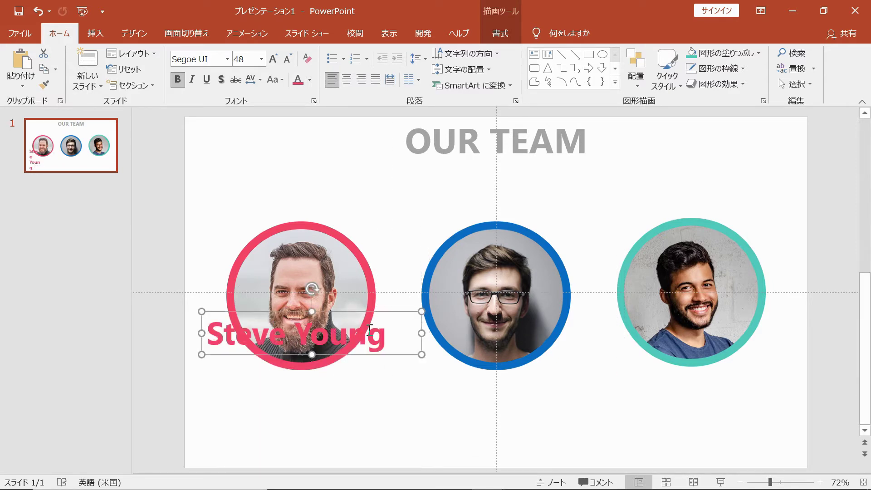
{"action": "left_click_drag", "start_coordinate": [406, 313], "coordinate": [406, 372]}
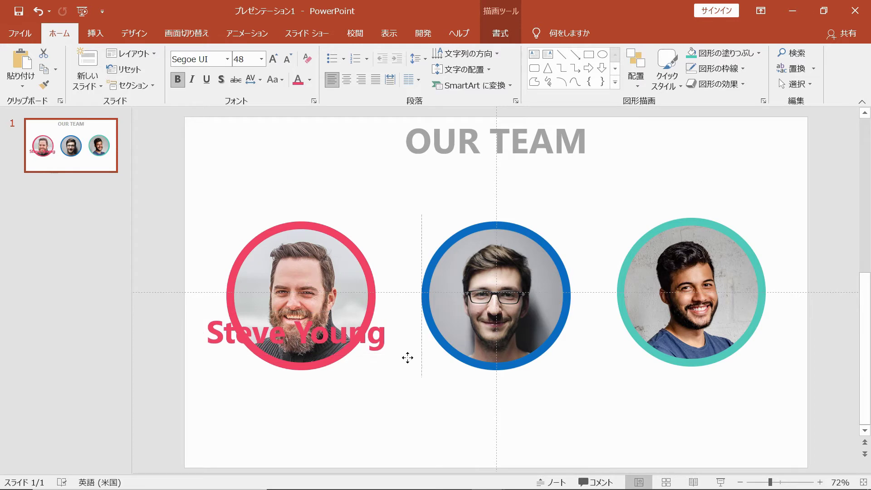
{"action": "left_click", "coordinate": [287, 59]}
{"action": "left_click", "coordinate": [287, 59]}
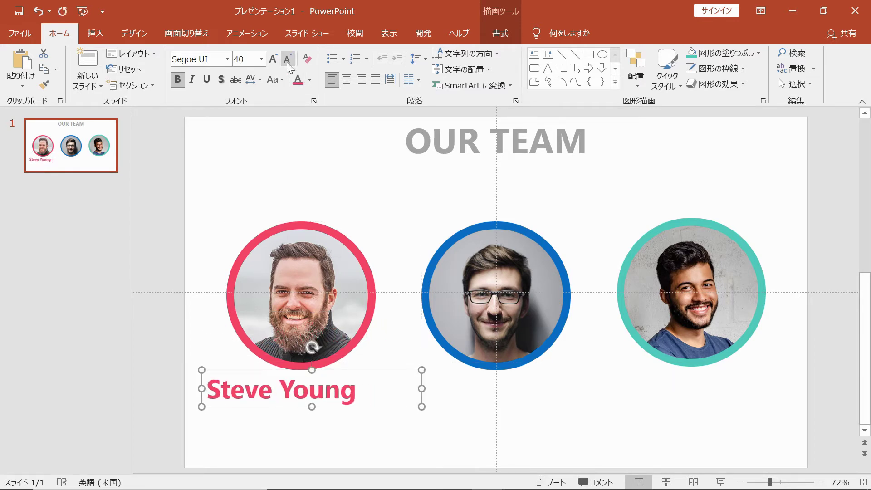
{"action": "mouse_move", "coordinate": [422, 388]}
{"action": "left_mouse_down"}
{"action": "mouse_move", "coordinate": [363, 388]}
{"action": "mouse_move", "coordinate": [357, 377]}
{"action": "left_mouse_up"}
{"action": "left_click", "coordinate": [431, 383]}
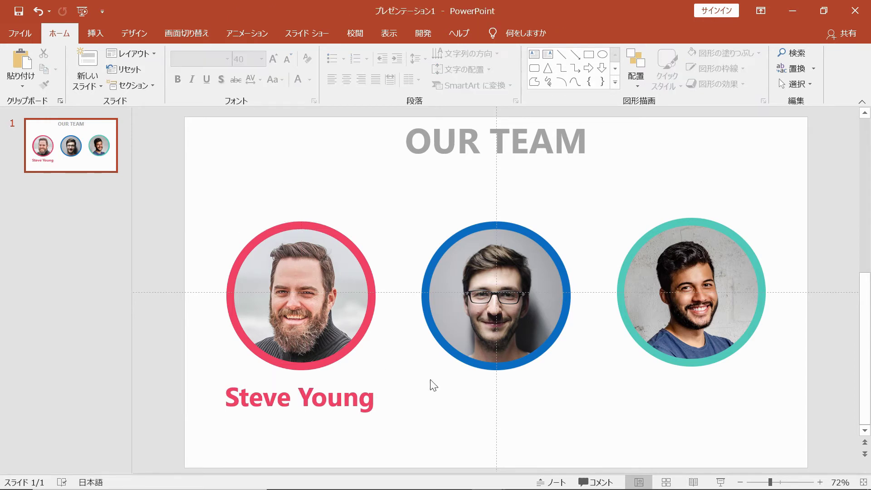
{"action": "left_click", "coordinate": [379, 405]}
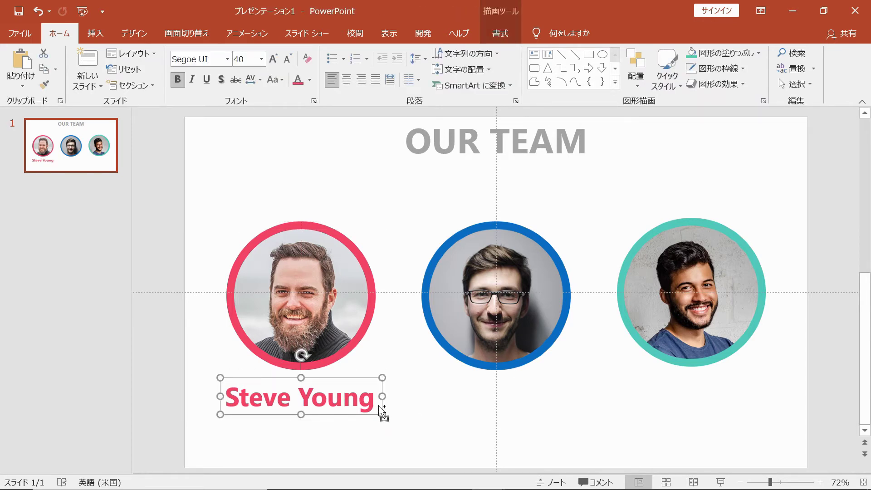
{"action": "key", "text": "ctrl+d"}
{"action": "mouse_move", "coordinate": [377, 423]}
{"action": "left_mouse_down"}
{"action": "mouse_move", "coordinate": [569, 421]}
{"action": "mouse_move", "coordinate": [401, 373]}
{"action": "left_mouse_up"}
{"action": "type", "text": "Al"}
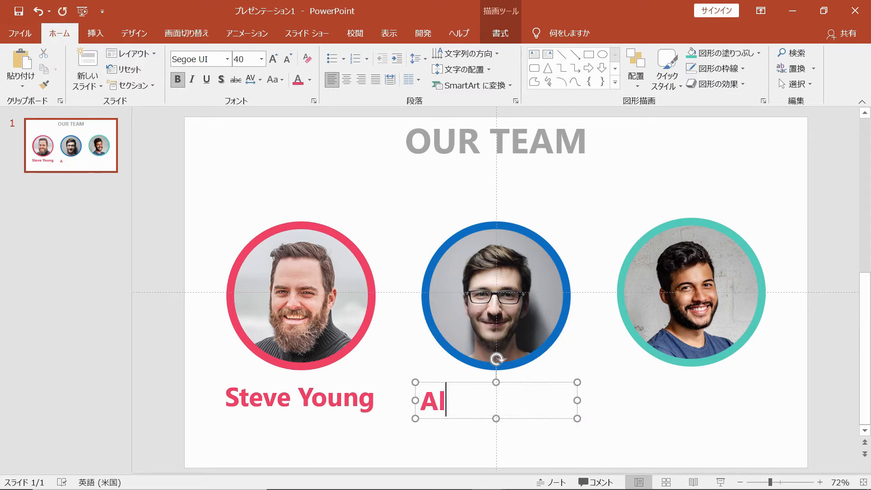
{"action": "type", "text": "an Marti"}
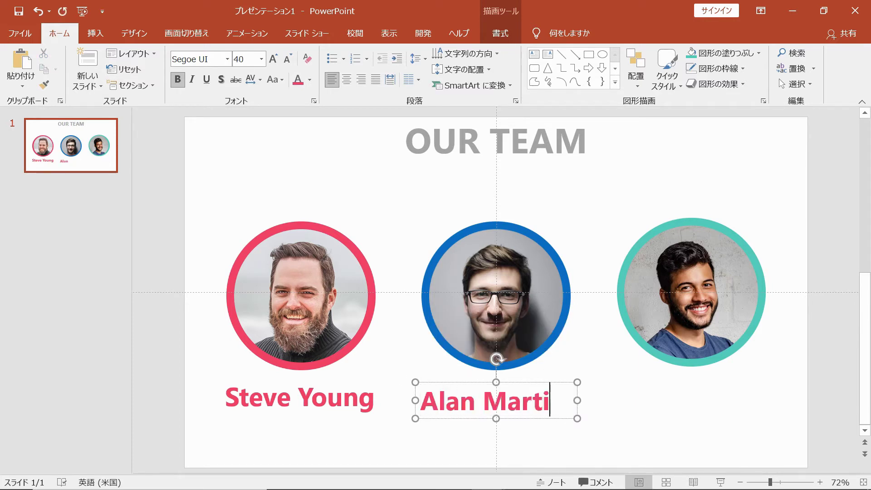
{"action": "type", "text": "n"}
{"action": "left_click", "coordinate": [463, 383]}
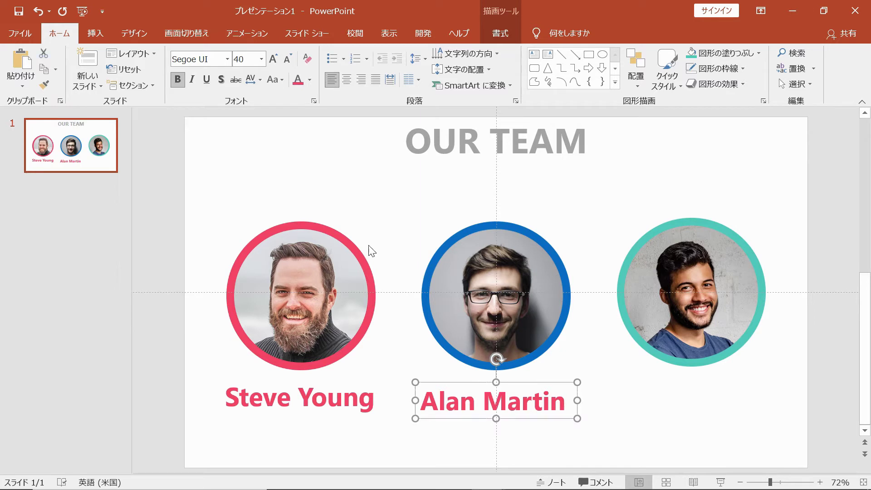
{"action": "left_click", "coordinate": [307, 80]}
{"action": "left_click", "coordinate": [321, 213]}
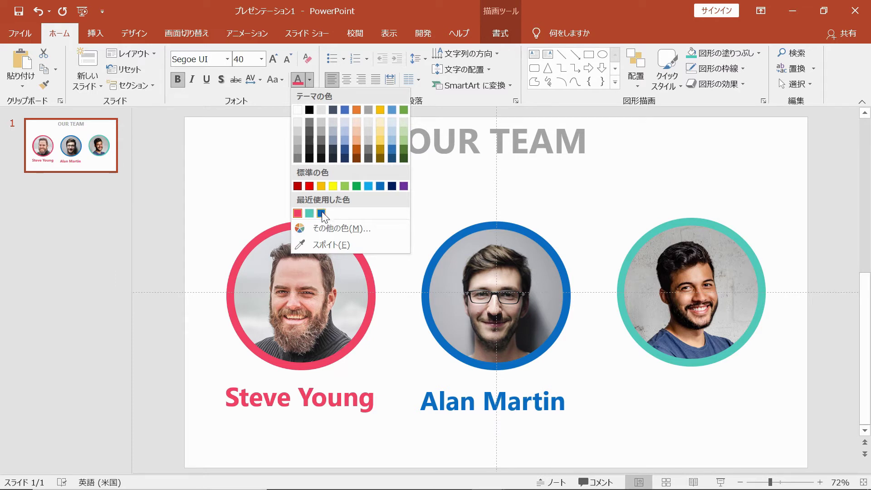
{"action": "left_click", "coordinate": [322, 214]}
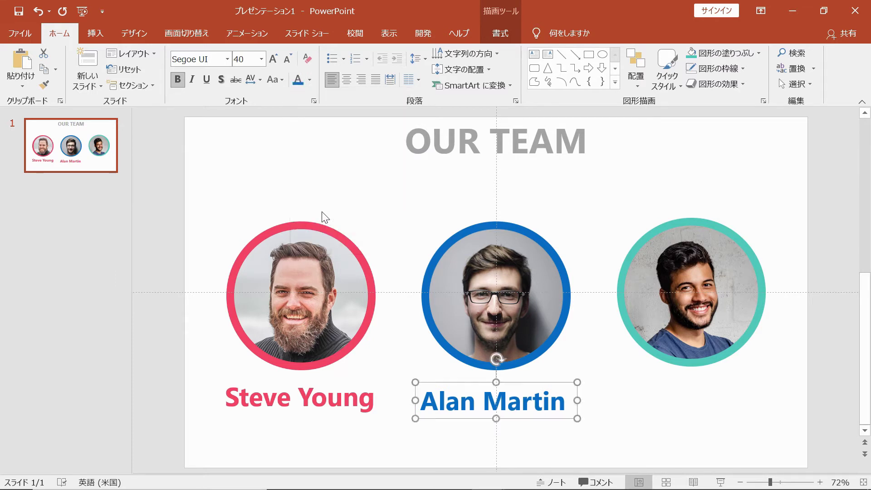
{"action": "left_click", "coordinate": [350, 83]}
{"action": "left_click", "coordinate": [279, 388]}
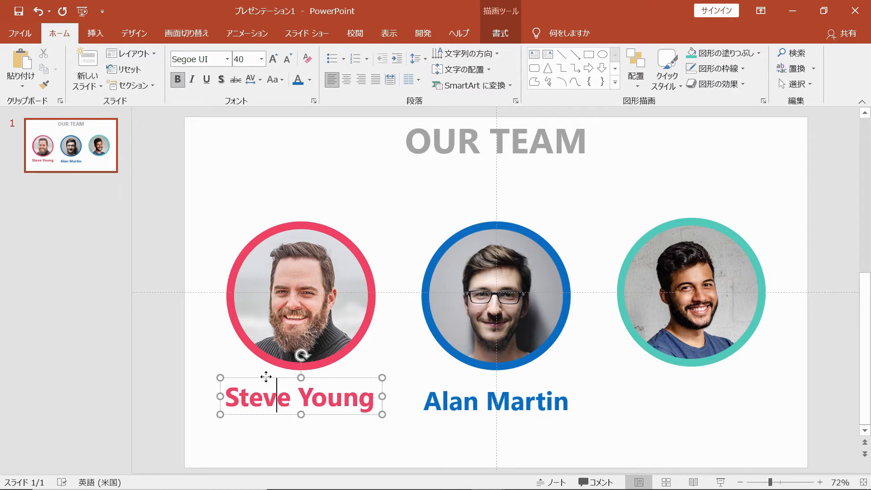
{"action": "left_click", "coordinate": [267, 377]}
{"action": "left_click", "coordinate": [346, 80]}
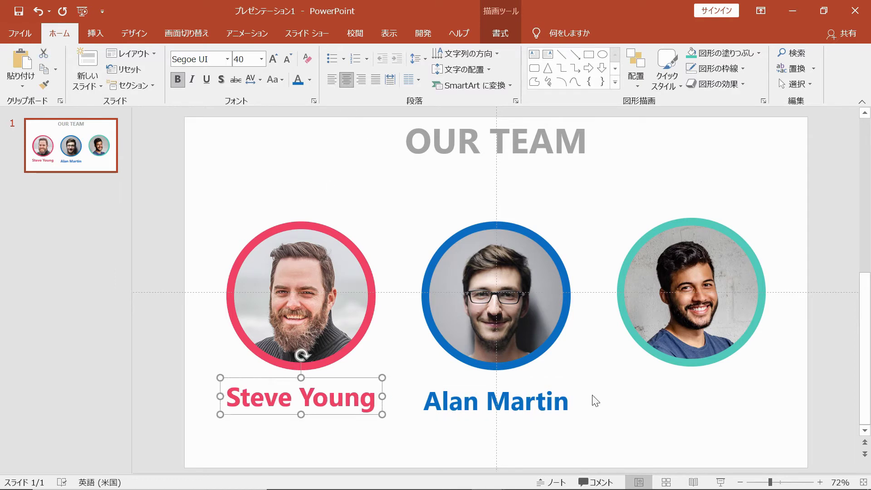
Step: Copy the name under the third photo, retype it 'John Doe', and color it teal
{"action": "key", "text": "ctrl+c"}
{"action": "key", "text": "ctrl+v"}
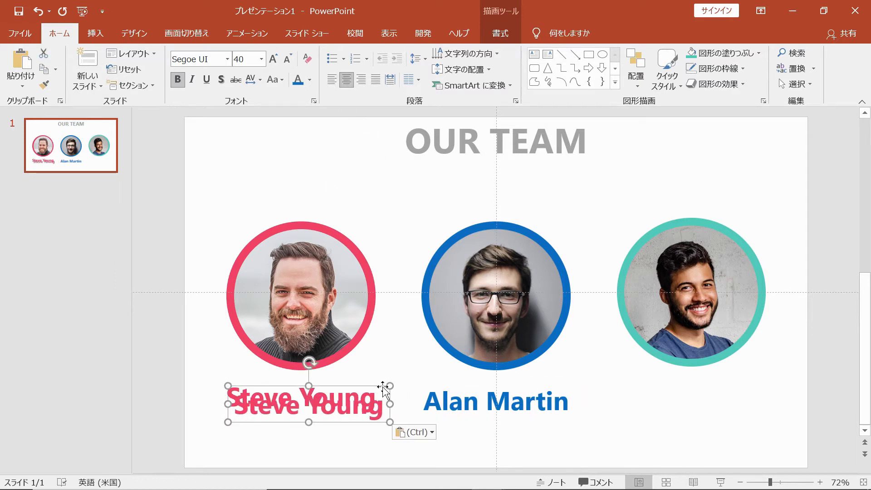
{"action": "mouse_move", "coordinate": [380, 386]}
{"action": "left_mouse_down"}
{"action": "mouse_move", "coordinate": [769, 385]}
{"action": "mouse_move", "coordinate": [637, 370]}
{"action": "left_mouse_up"}
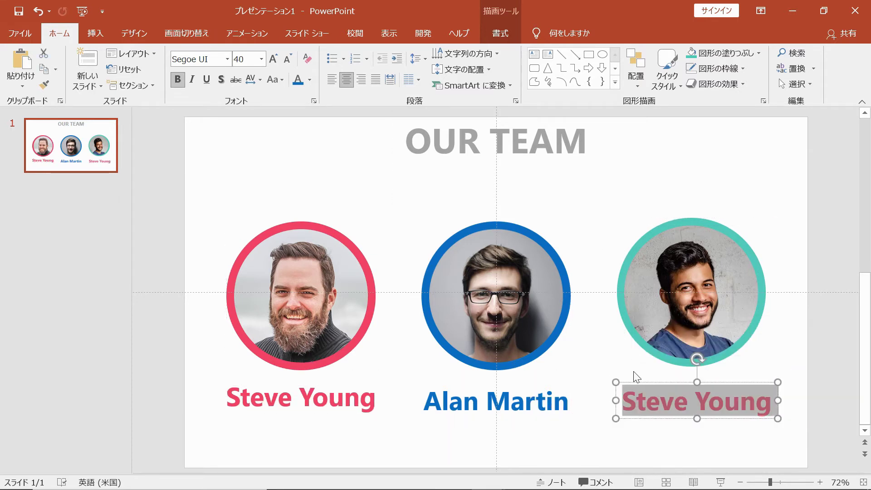
{"action": "type", "text": "John"}
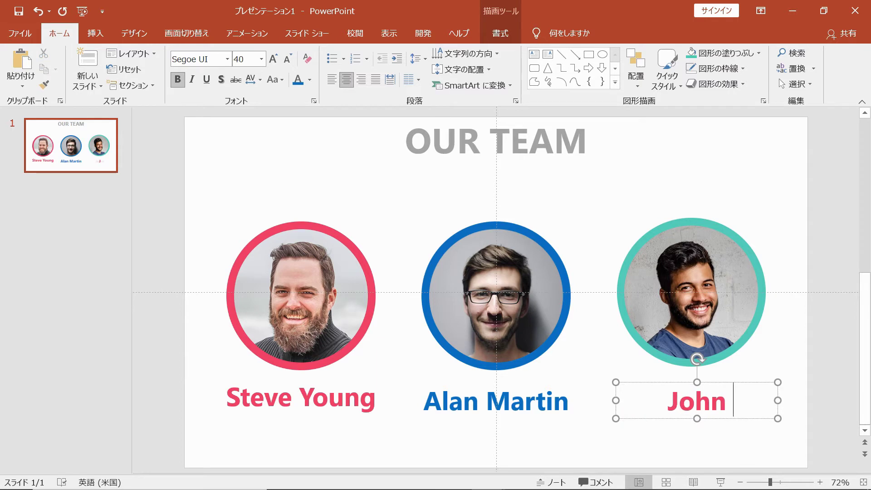
{"action": "type", "text": " Doe"}
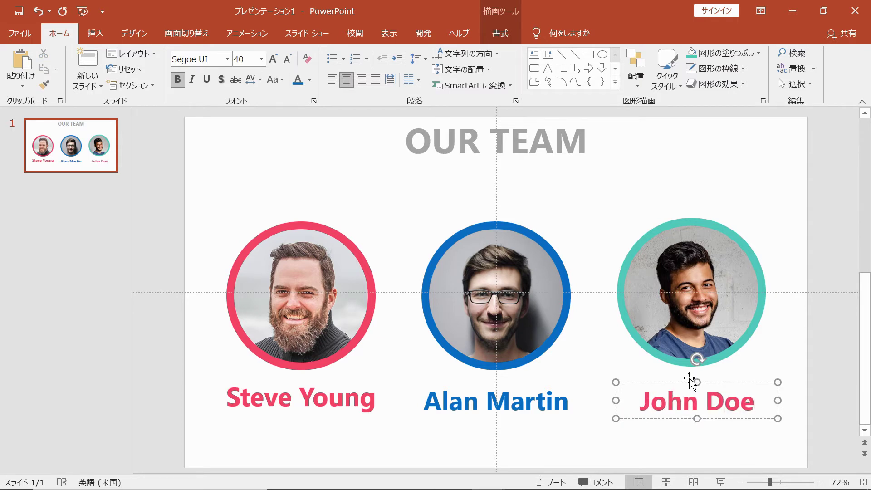
{"action": "left_click", "coordinate": [685, 382]}
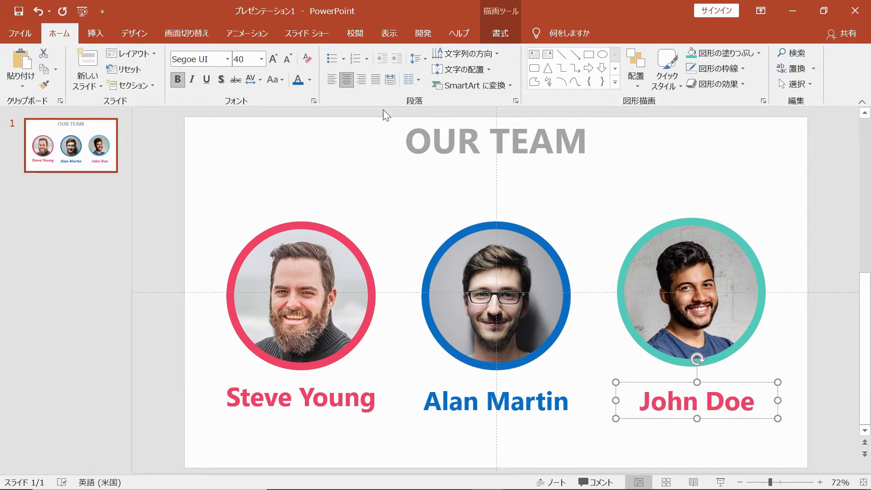
{"action": "left_click", "coordinate": [312, 82]}
{"action": "left_click", "coordinate": [321, 214]}
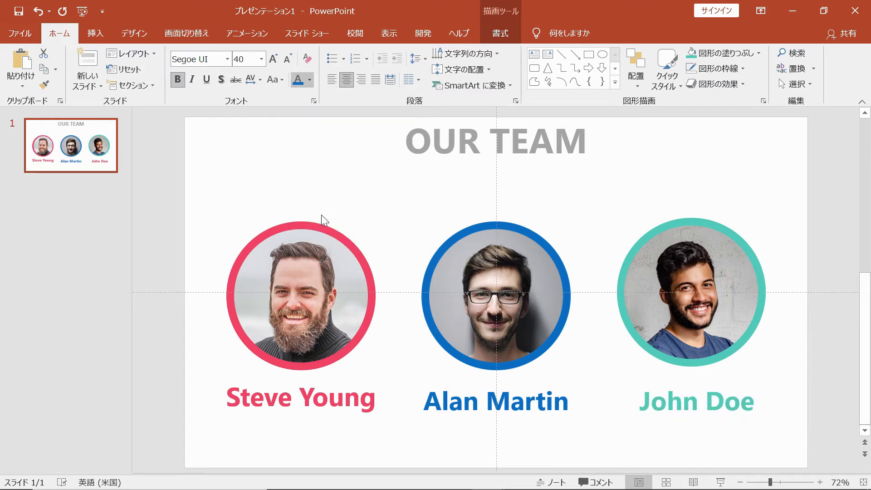
Step: Copy and paste the 'Steve Young' text box again
{"action": "left_click", "coordinate": [247, 414]}
{"action": "key", "text": "ctrl+c"}
{"action": "key", "text": "ctrl+v"}
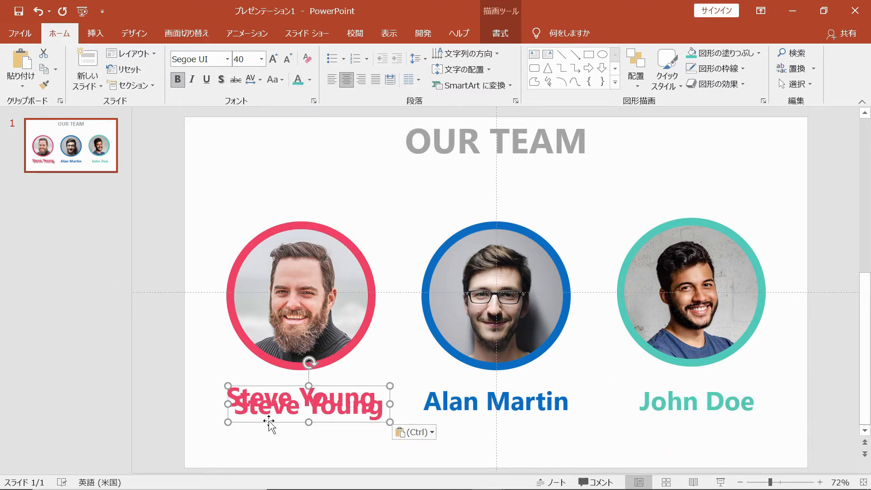
Step: Turn the duplicate into a grey 28 pt 'CEO' title directly under 'Steve Young'
{"action": "mouse_move", "coordinate": [269, 422]}
{"action": "left_mouse_down"}
{"action": "mouse_move", "coordinate": [261, 439]}
{"action": "mouse_move", "coordinate": [379, 436]}
{"action": "left_mouse_up"}
{"action": "type", "text": "CEO"}
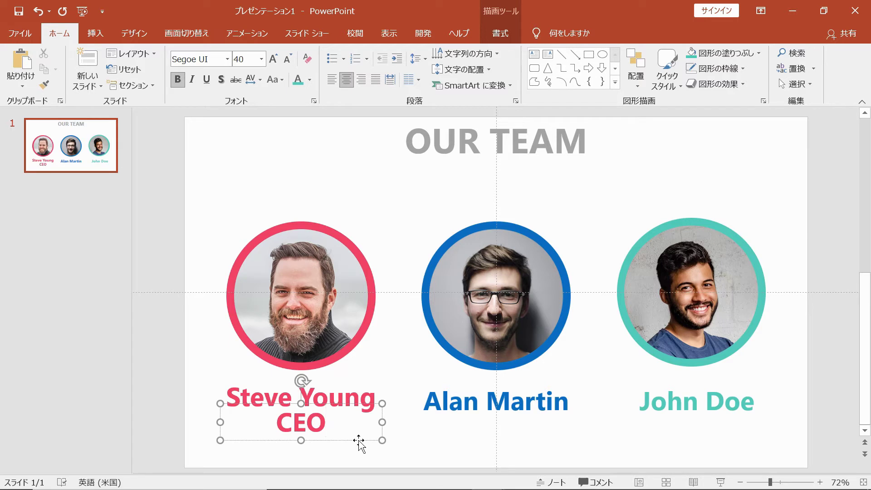
{"action": "left_click", "coordinate": [358, 439]}
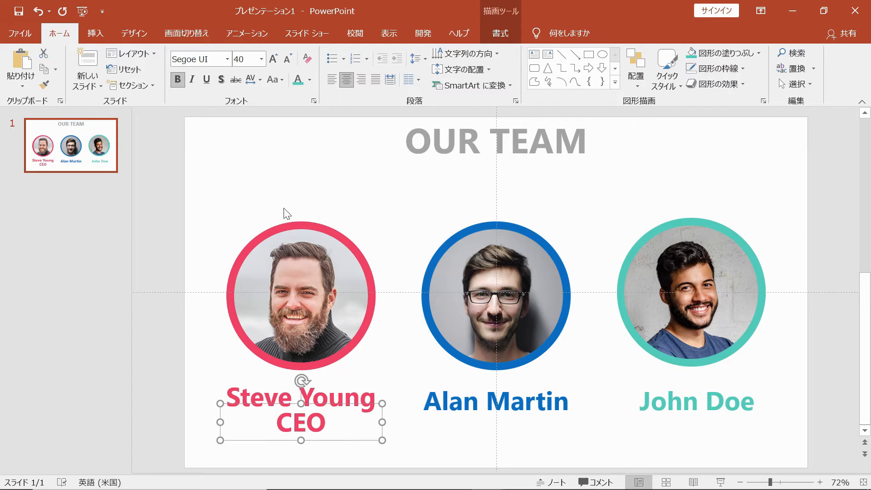
{"action": "left_click", "coordinate": [262, 58]}
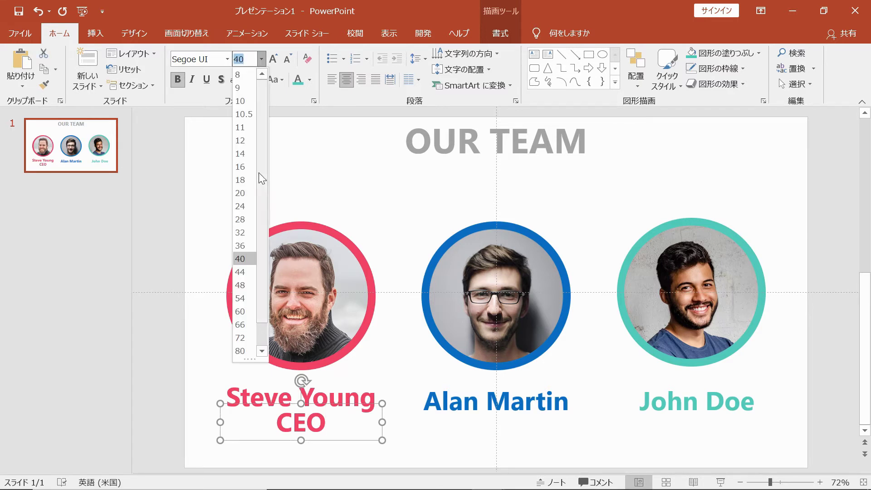
{"action": "left_click", "coordinate": [247, 221]}
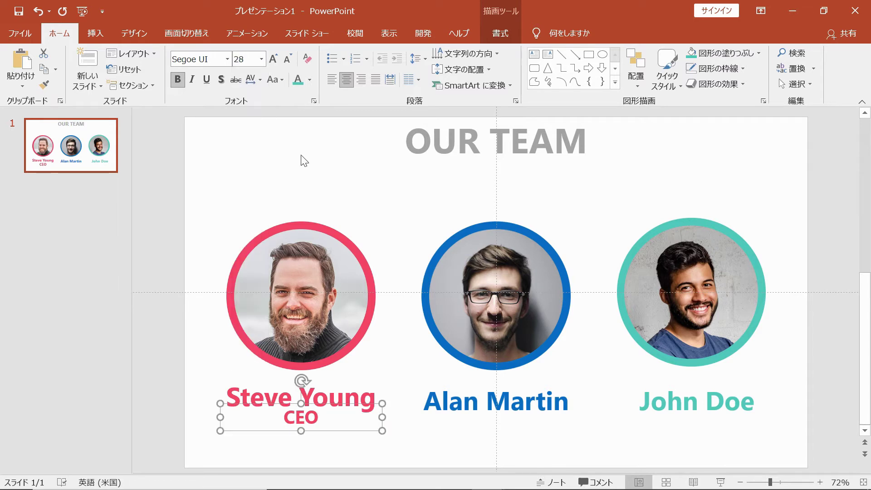
{"action": "left_click", "coordinate": [308, 78]}
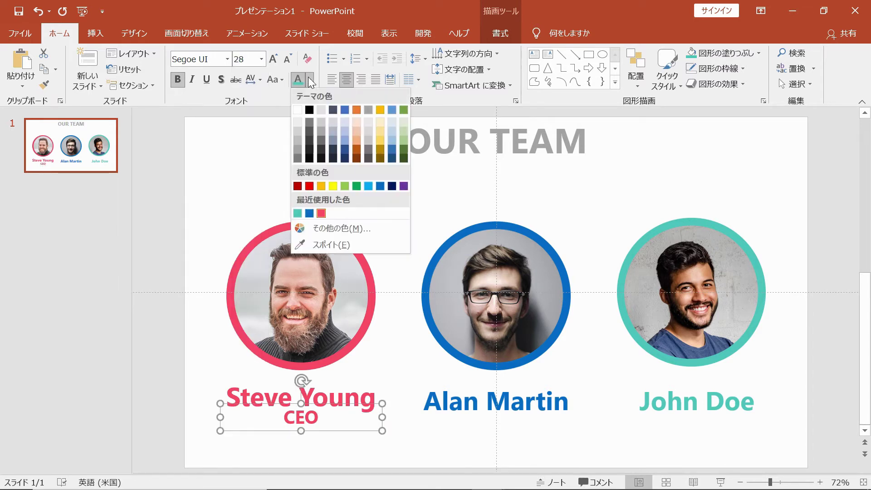
{"action": "left_click", "coordinate": [297, 158]}
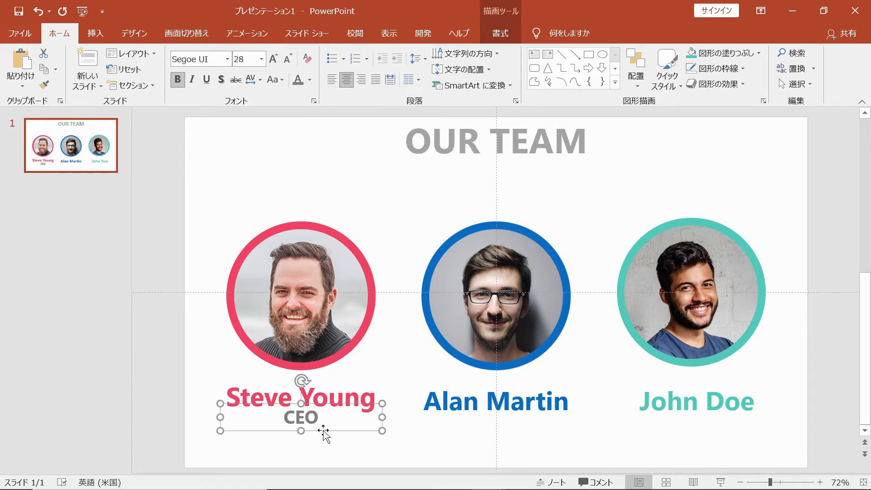
{"action": "mouse_move", "coordinate": [330, 431]}
{"action": "left_mouse_down"}
{"action": "mouse_move", "coordinate": [322, 459]}
{"action": "mouse_move", "coordinate": [260, 439]}
{"action": "left_mouse_up"}
Step: Retype the copied line as 'Additional text here', unbolded at 24 pt
{"action": "type", "text": "Add"}
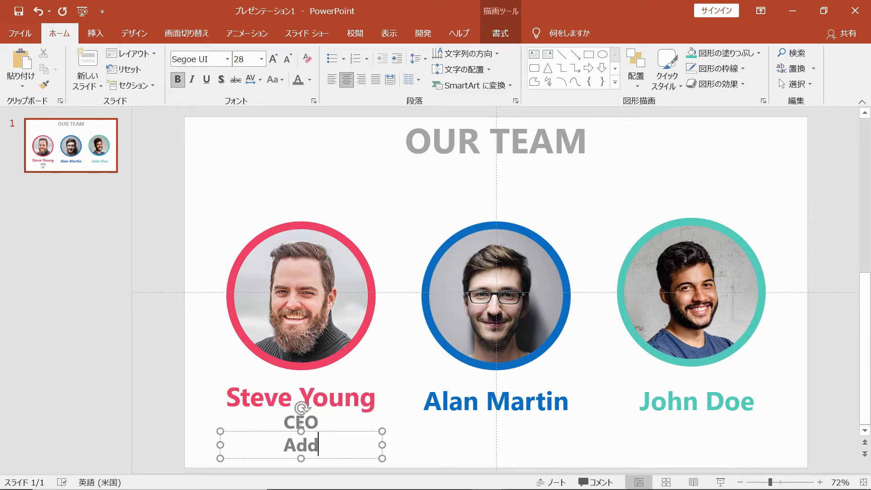
{"action": "type", "text": "itino"}
{"action": "key", "text": "BackSpace"}
{"action": "key", "text": "BackSpace"}
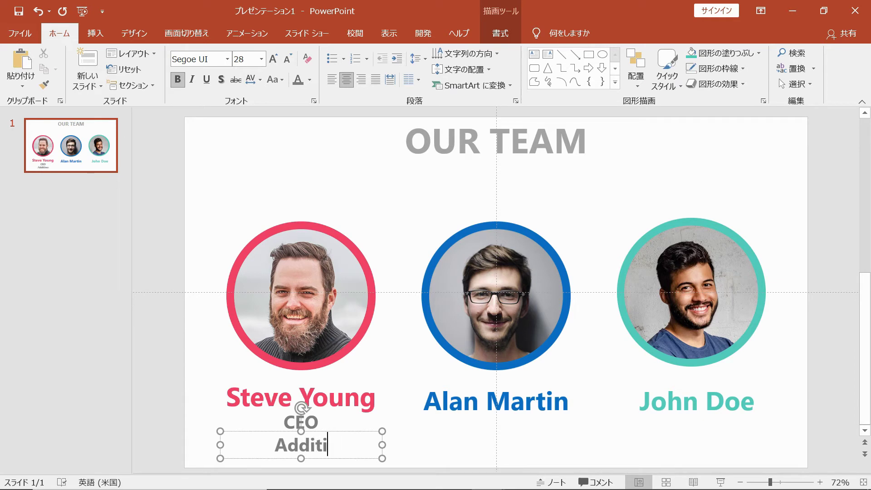
{"action": "type", "text": "onal tex"}
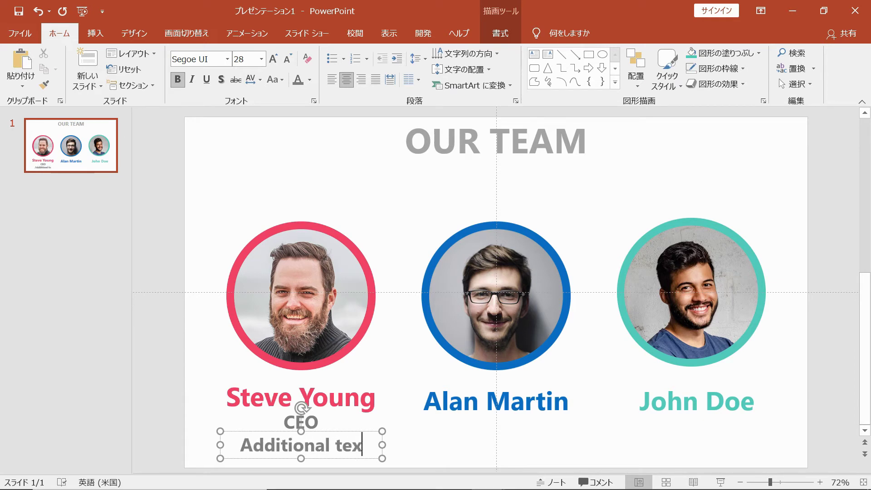
{"action": "type", "text": "t here"}
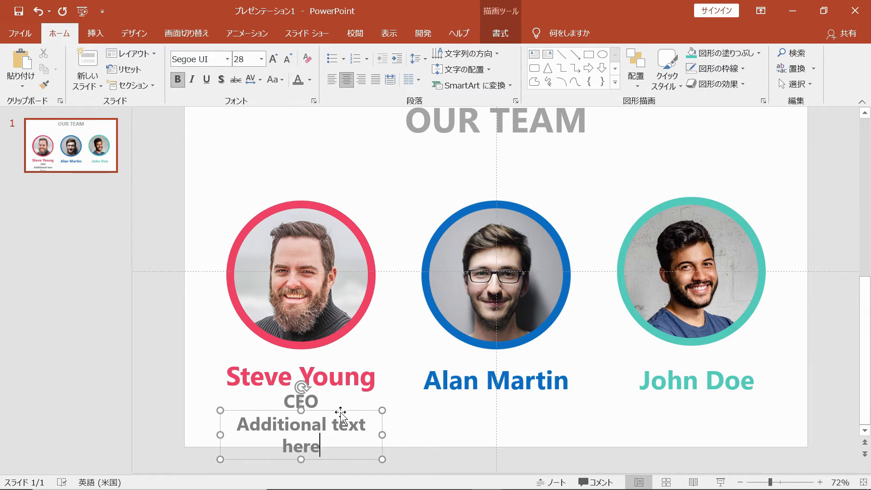
{"action": "key", "text": "Escape"}
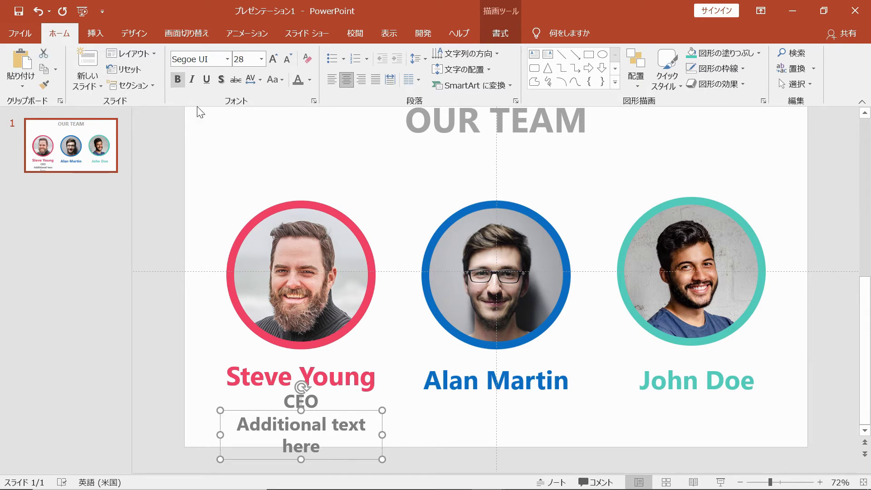
{"action": "key", "text": "ctrl+b"}
{"action": "left_click", "coordinate": [285, 60]}
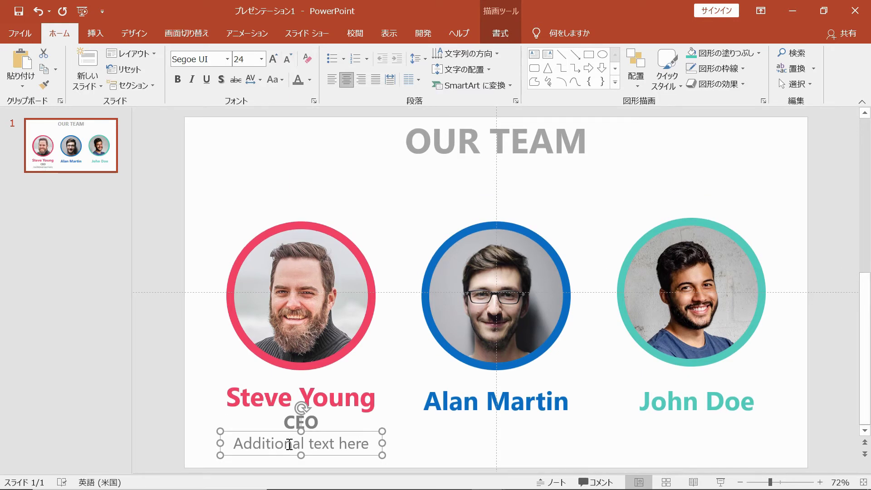
{"action": "left_click", "coordinate": [207, 393]}
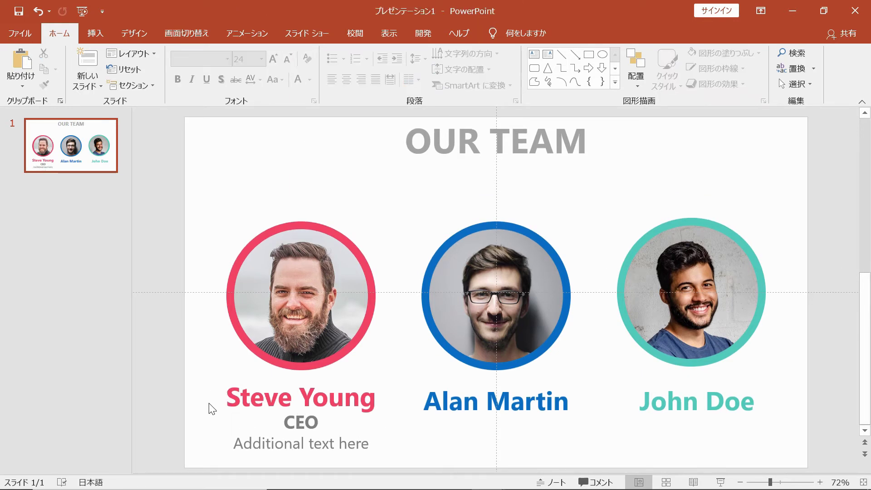
{"action": "left_click_drag", "start_coordinate": [209, 403], "coordinate": [424, 470]}
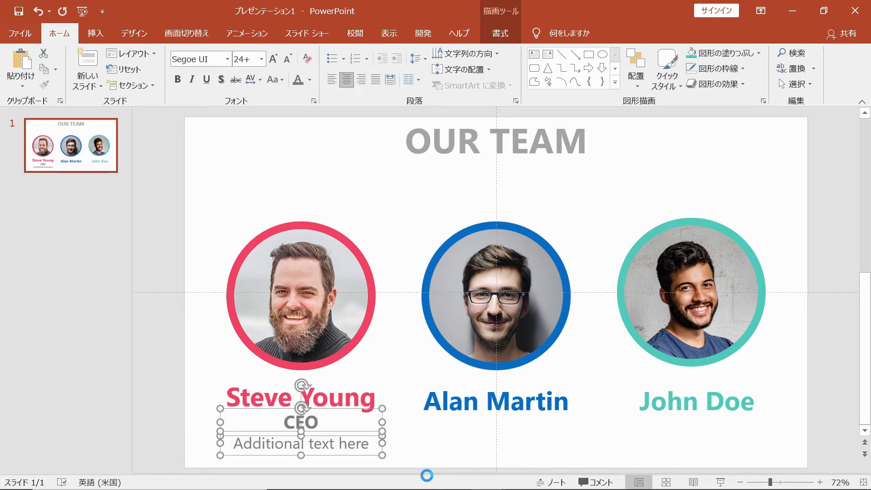
{"action": "key", "text": "ctrl+v"}
{"action": "left_click_drag", "start_coordinate": [360, 412], "coordinate": [545, 414]}
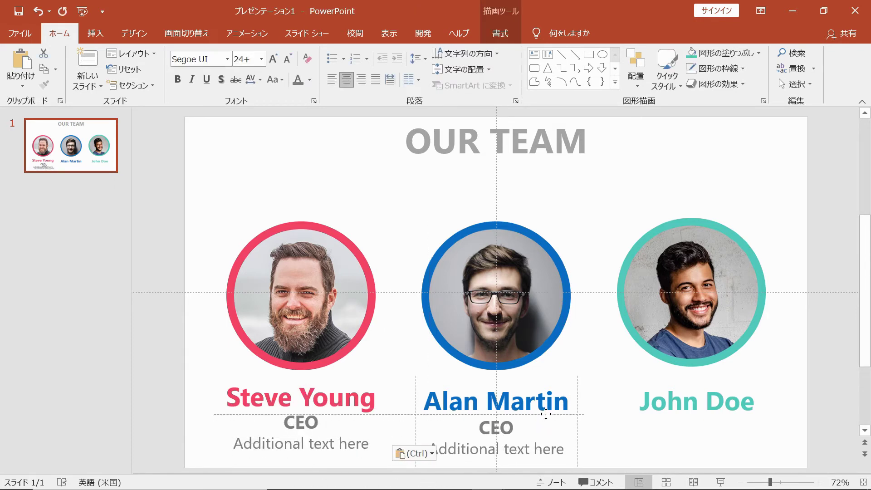
{"action": "left_click_drag", "start_coordinate": [545, 412], "coordinate": [545, 409]}
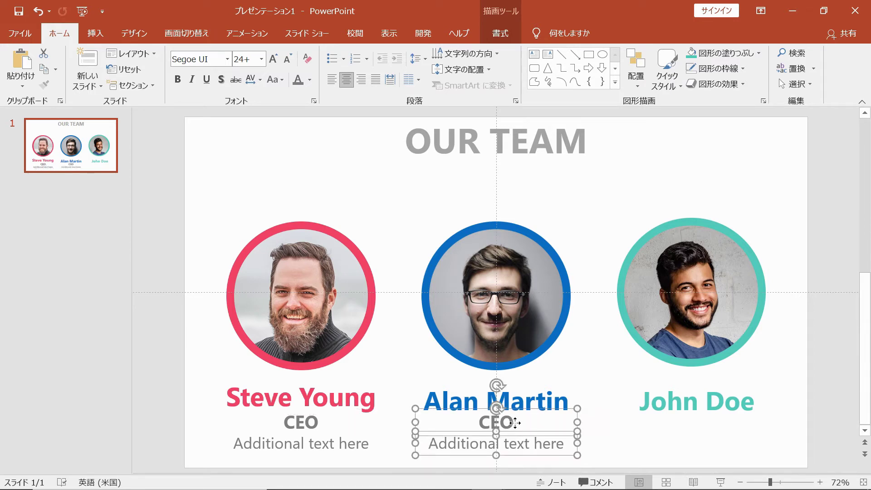
{"action": "left_click", "coordinate": [515, 422]}
{"action": "left_click_drag", "start_coordinate": [517, 423], "coordinate": [481, 424]}
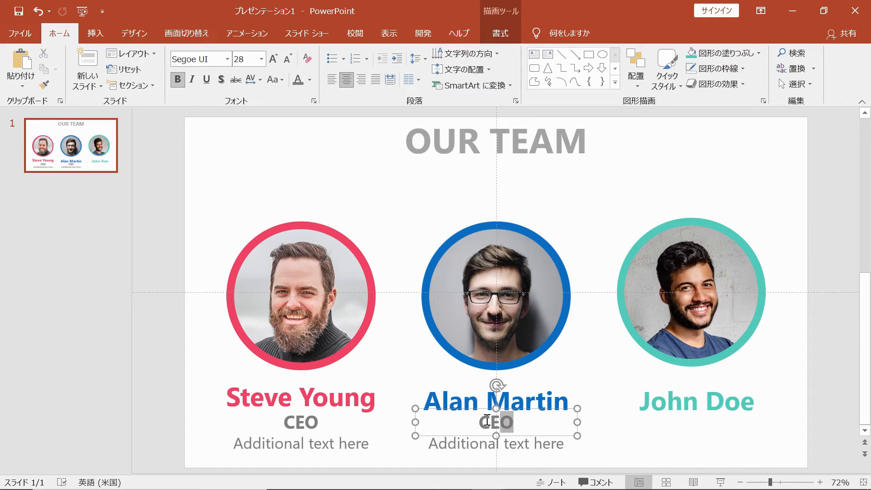
{"action": "type", "text": "Engi"}
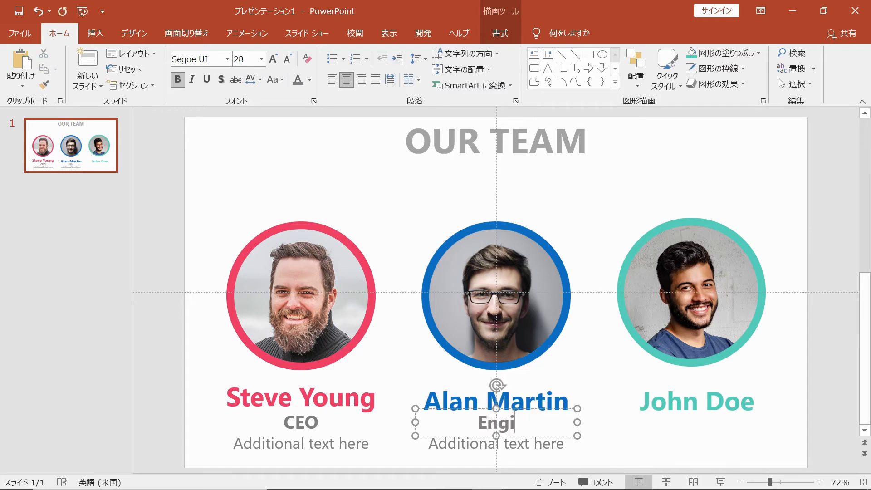
{"action": "type", "text": "neer"}
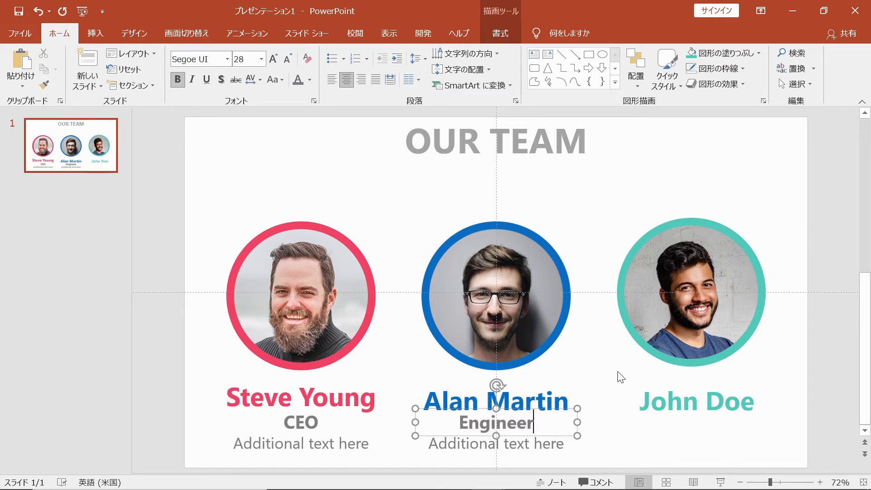
Step: Paste another copy under John Doe and change its title from CEO to CFO
{"action": "left_click", "coordinate": [618, 375]}
{"action": "key", "text": "ctrl+v"}
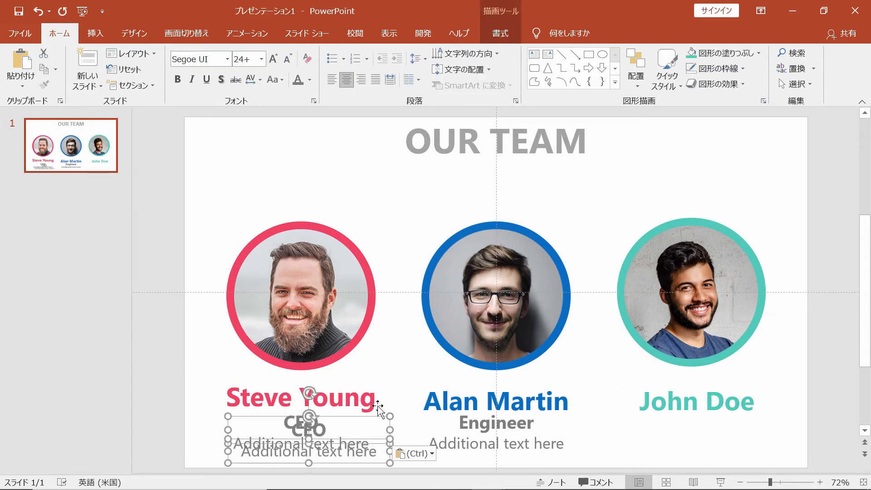
{"action": "left_click_drag", "start_coordinate": [360, 415], "coordinate": [746, 409]}
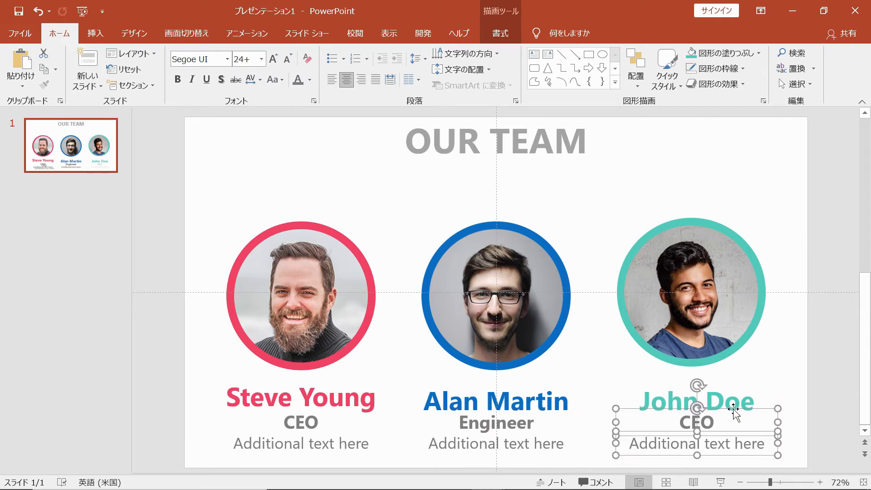
{"action": "left_click", "coordinate": [767, 366]}
{"action": "left_click", "coordinate": [700, 421]}
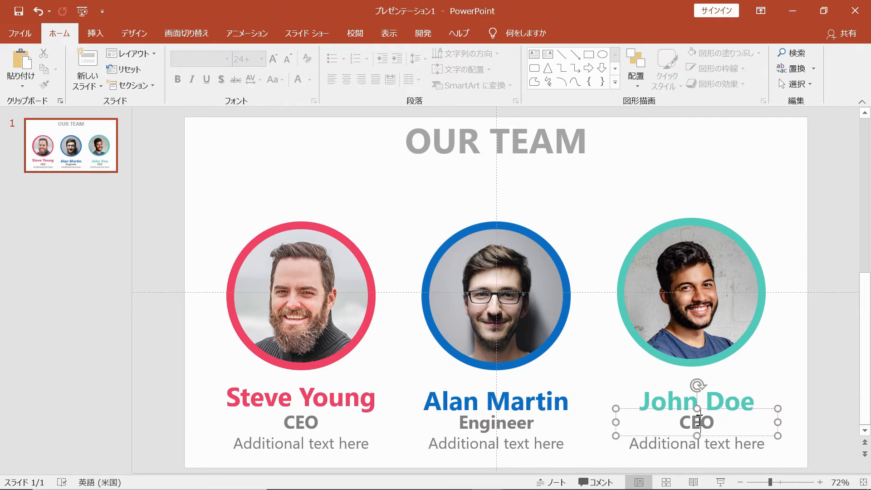
{"action": "key", "text": "BackSpace"}
{"action": "type", "text": "F"}
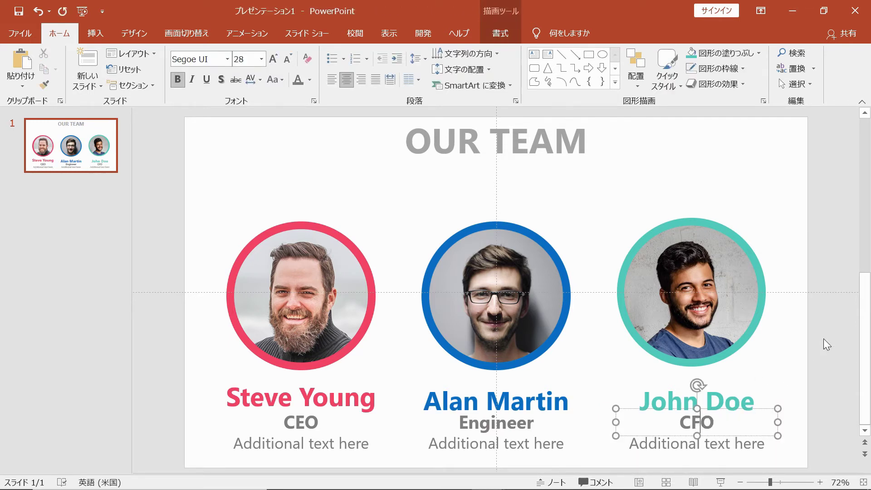
{"action": "left_click", "coordinate": [823, 338]}
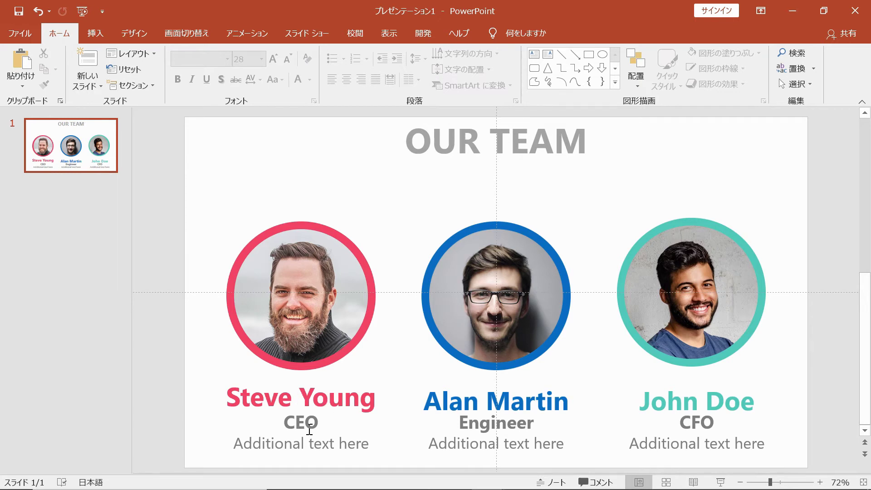
Step: Align the CEO, Engineer and CFO titles on one row with Align Middle
{"action": "left_click", "coordinate": [307, 426]}
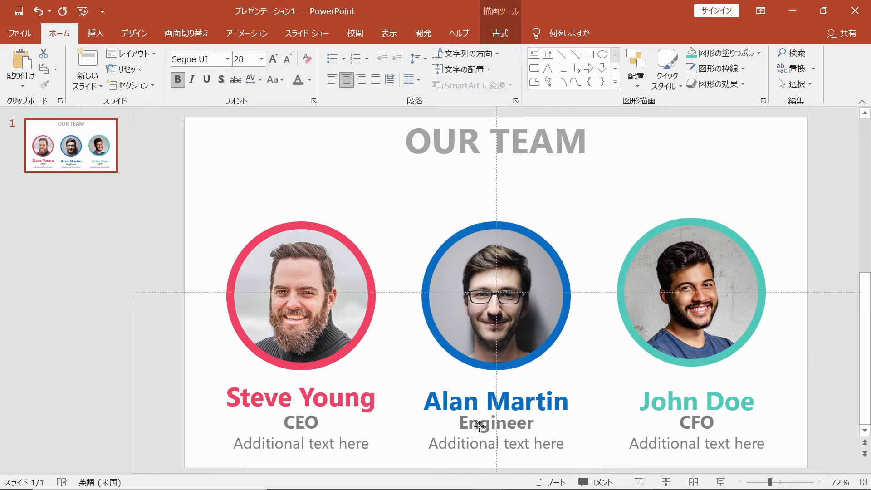
{"action": "left_click", "coordinate": [480, 427], "text": "shift"}
{"action": "left_click", "coordinate": [697, 424], "text": "shift"}
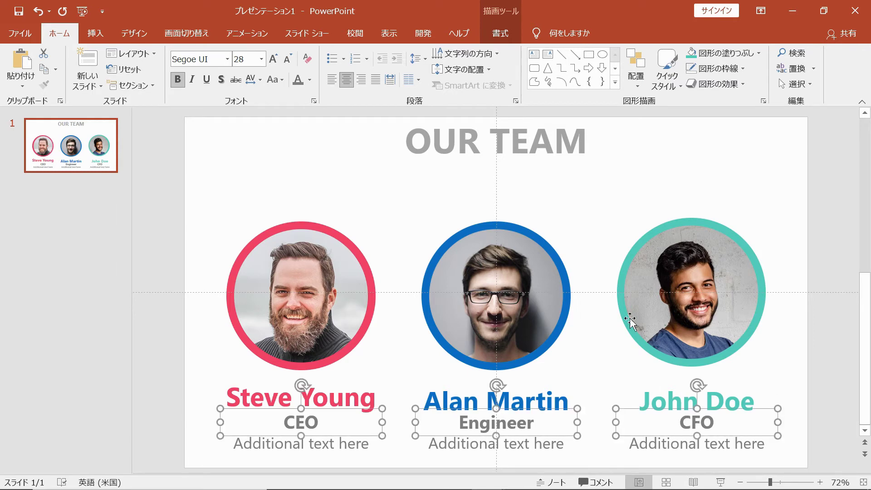
{"action": "left_click", "coordinate": [637, 64]}
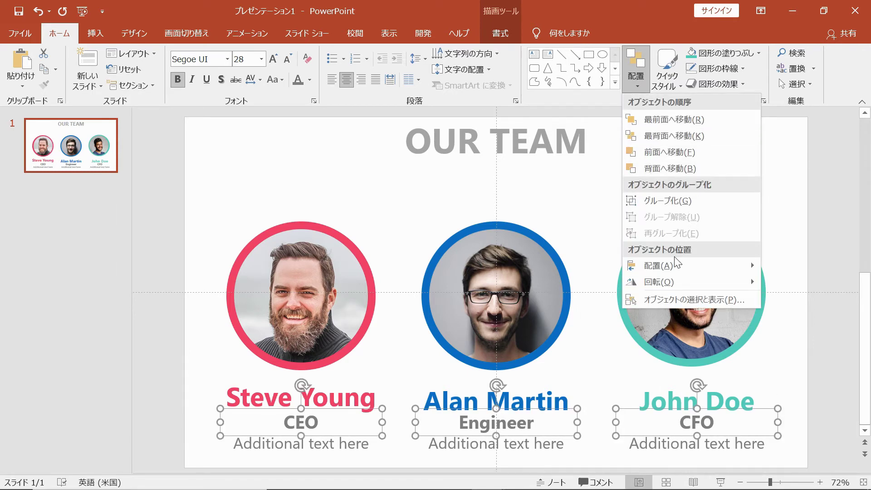
{"action": "mouse_move", "coordinate": [690, 266]}
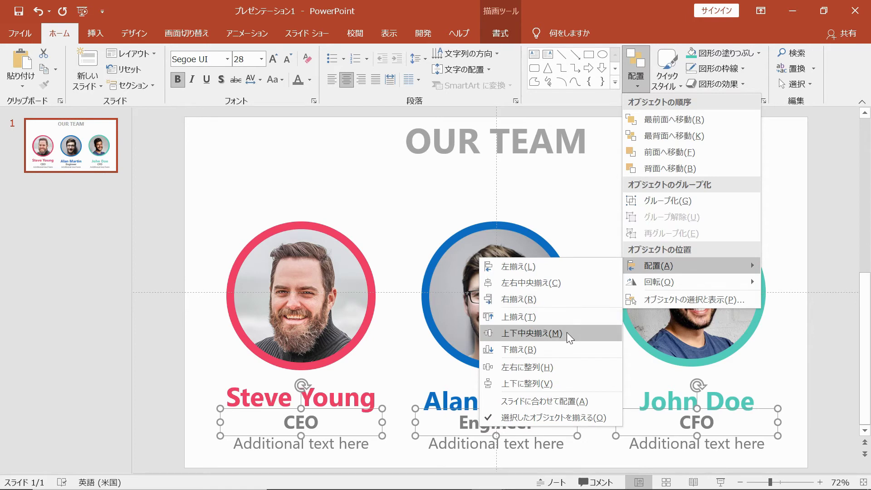
{"action": "left_click", "coordinate": [567, 333]}
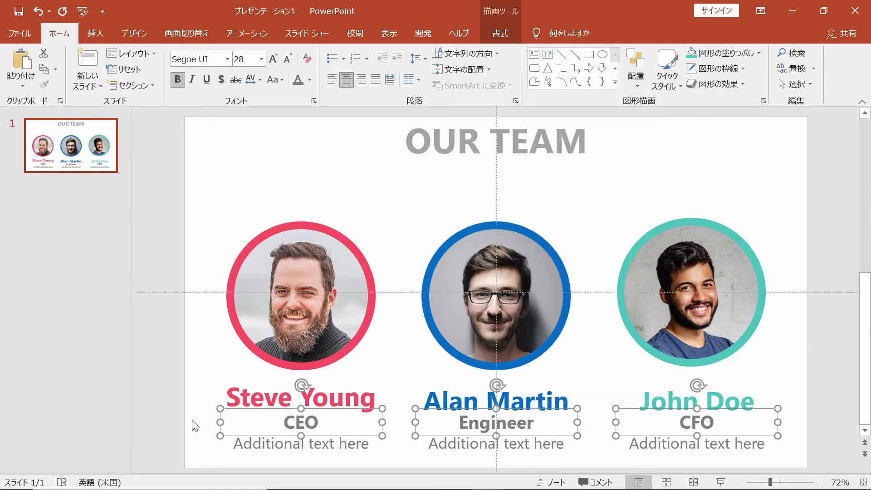
Step: Align the three 'Additional text here' description boxes on one row with Align Middle
{"action": "left_click_drag", "start_coordinate": [184, 420], "coordinate": [816, 472]}
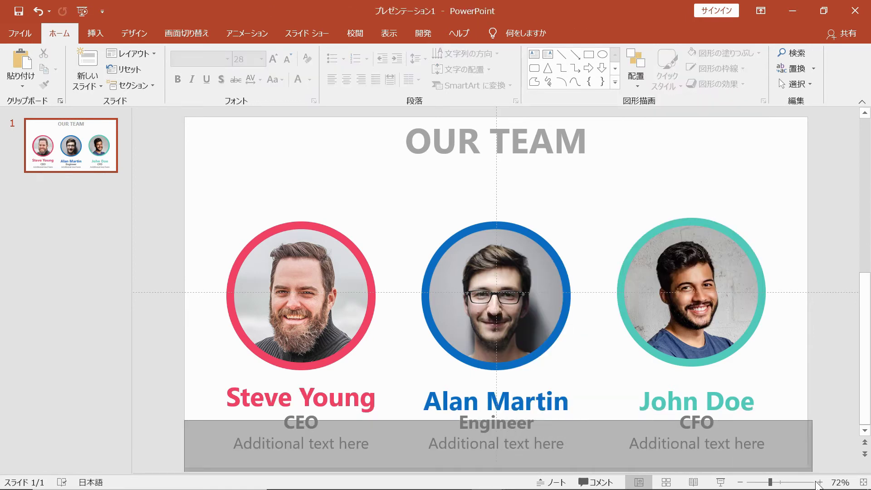
{"action": "left_click", "coordinate": [636, 72]}
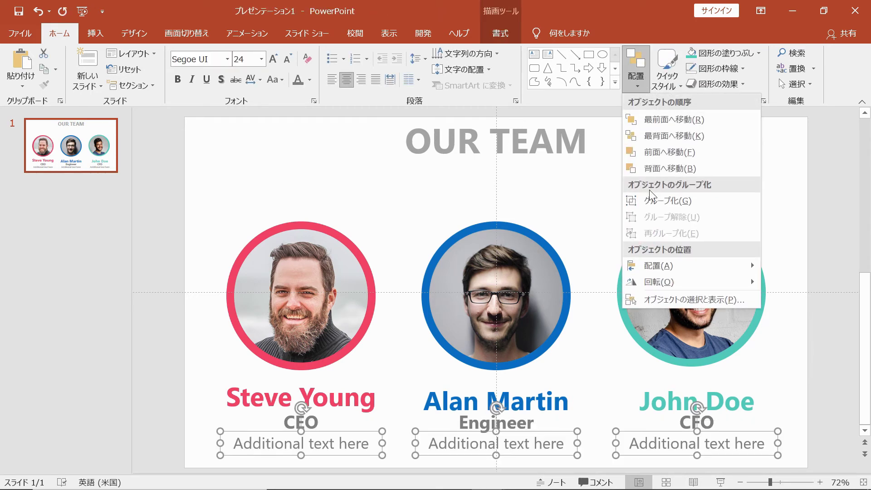
{"action": "mouse_move", "coordinate": [687, 265]}
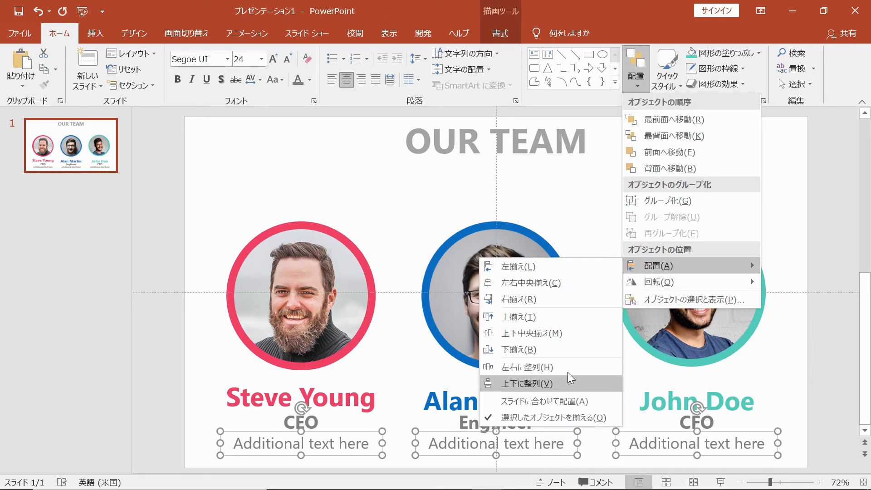
{"action": "left_click", "coordinate": [554, 335]}
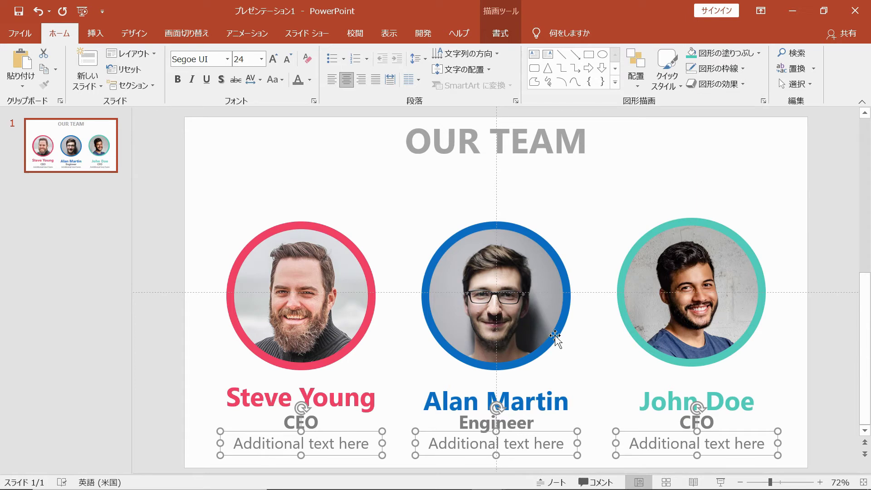
{"action": "left_click", "coordinate": [168, 355]}
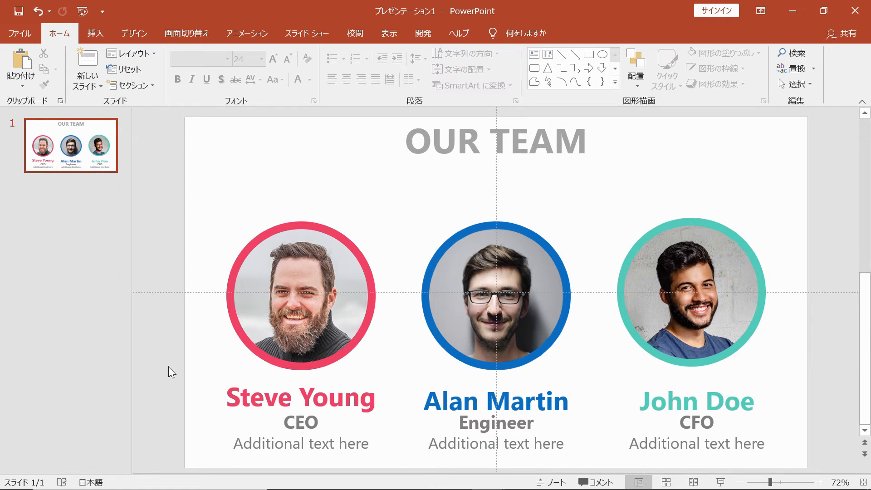
Step: Align the three name boxes on one row and nudge them up slightly
{"action": "left_click_drag", "start_coordinate": [166, 367], "coordinate": [803, 427]}
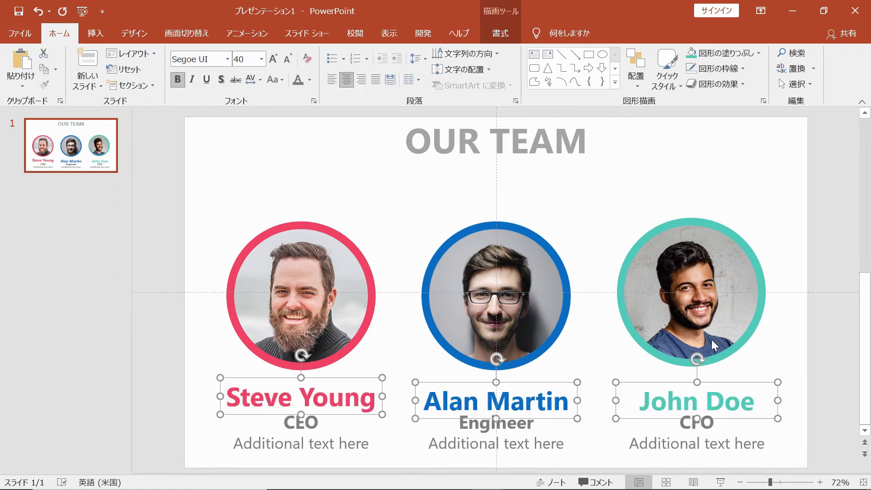
{"action": "left_click", "coordinate": [636, 73]}
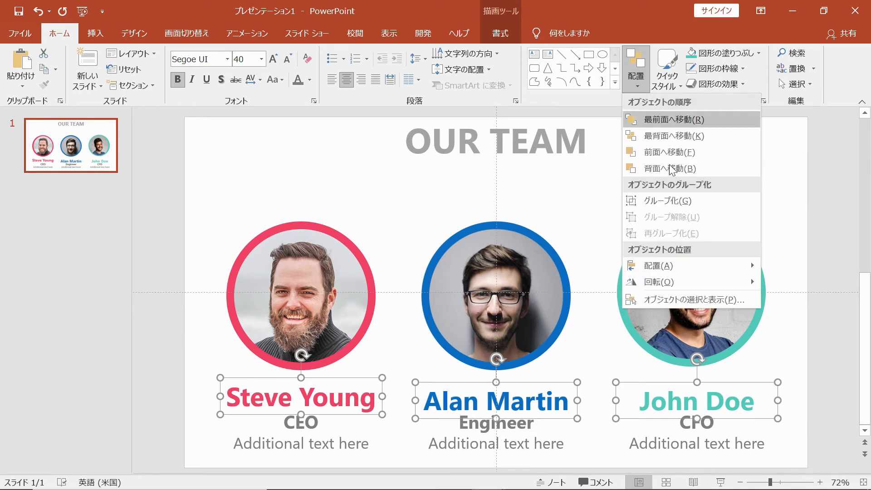
{"action": "mouse_move", "coordinate": [690, 265]}
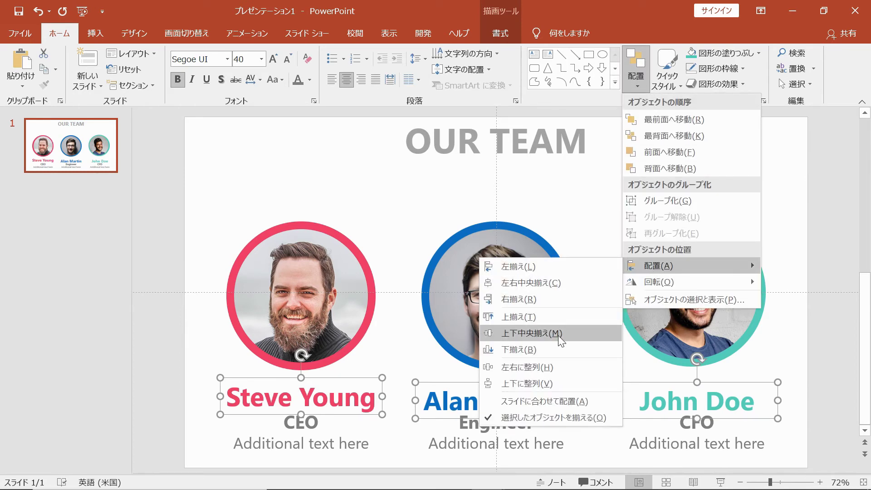
{"action": "left_click", "coordinate": [559, 335]}
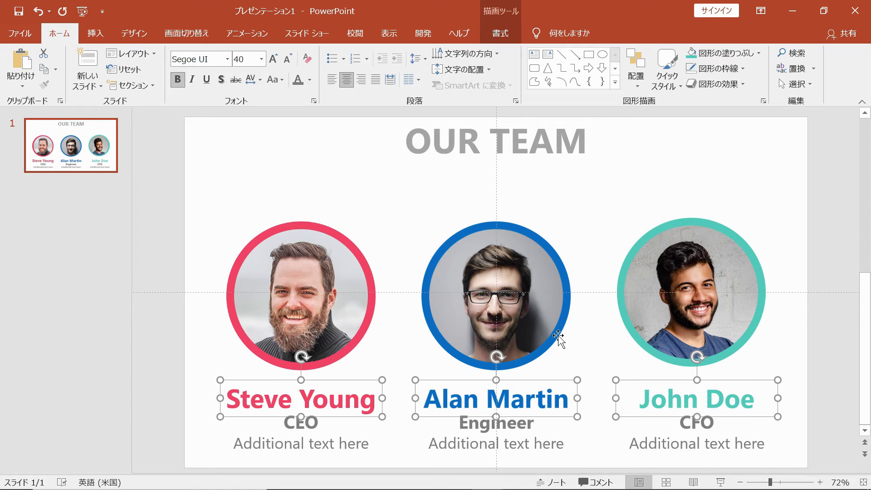
{"action": "key", "text": "Up"}
{"action": "key", "text": "Up"}
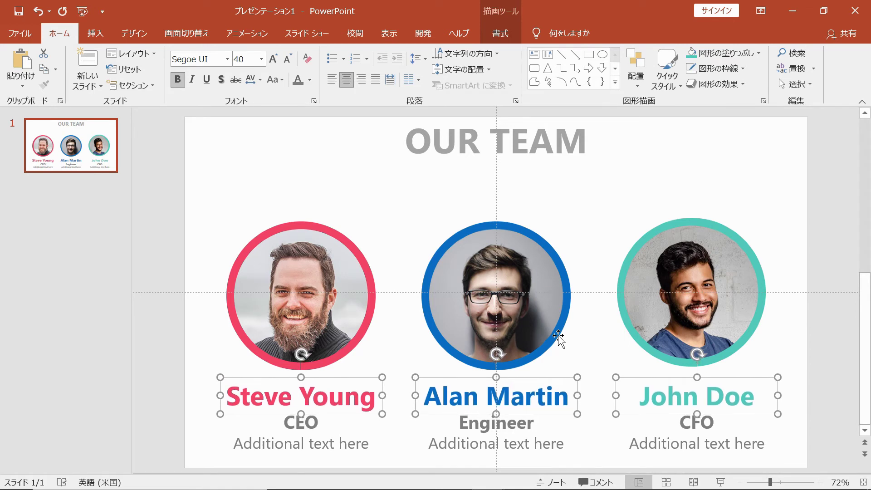
{"action": "left_click", "coordinate": [764, 148]}
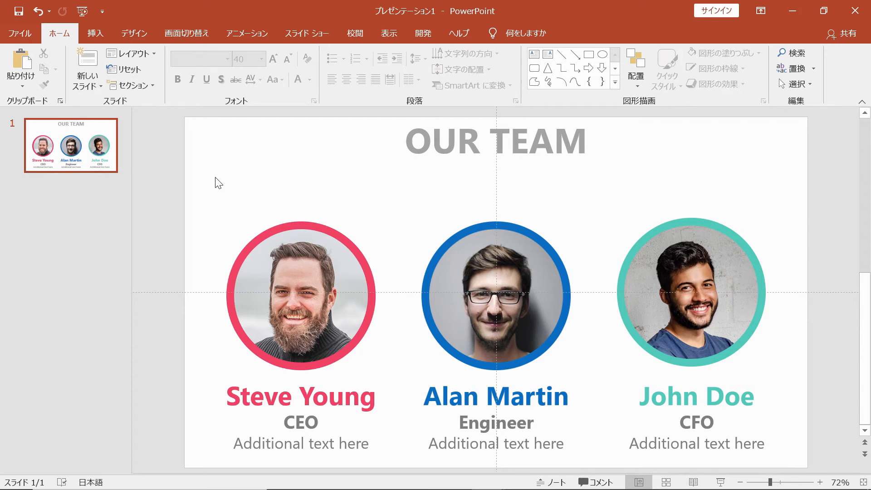
Step: Move the photos and names higher, then shift all the text blocks slightly lower
{"action": "left_click_drag", "start_coordinate": [189, 189], "coordinate": [816, 474]}
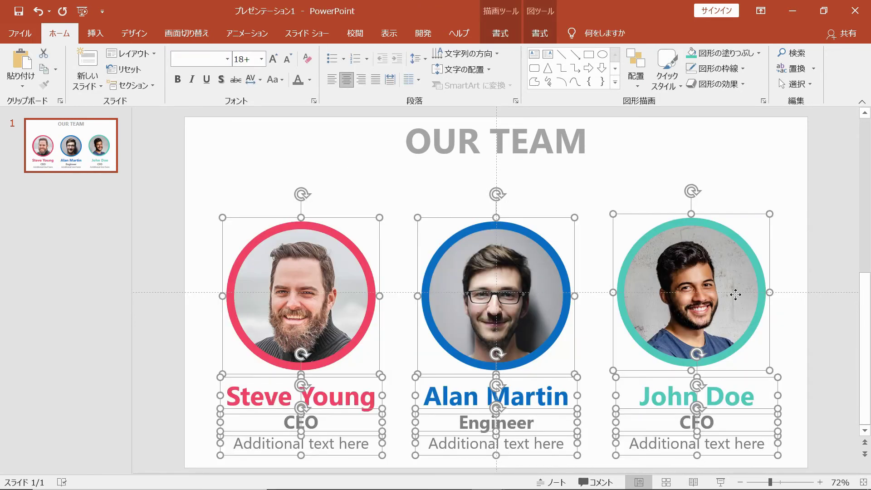
{"action": "left_click_drag", "start_coordinate": [735, 291], "coordinate": [733, 274]}
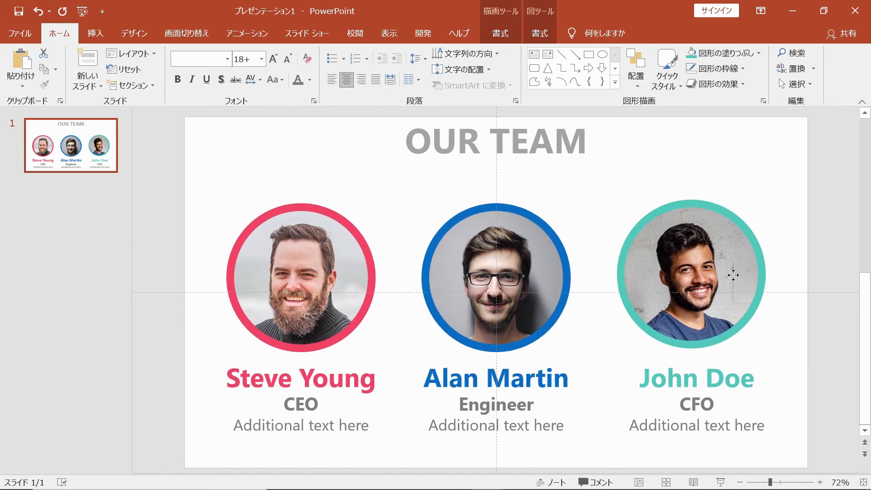
{"action": "left_click", "coordinate": [791, 349]}
{"action": "mouse_move", "coordinate": [812, 342]}
{"action": "left_mouse_down"}
{"action": "mouse_move", "coordinate": [371, 470]}
{"action": "mouse_move", "coordinate": [139, 472]}
{"action": "left_mouse_up"}
{"action": "left_click_drag", "start_coordinate": [241, 357], "coordinate": [237, 361]}
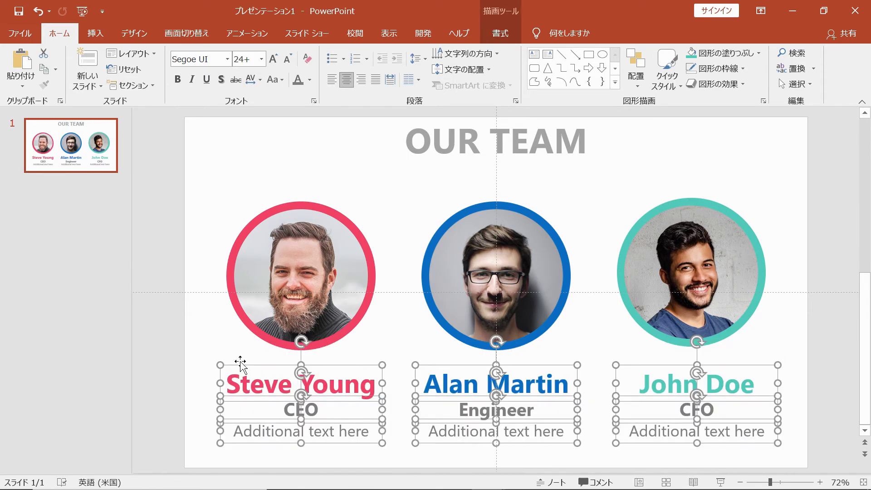
{"action": "left_click", "coordinate": [167, 306]}
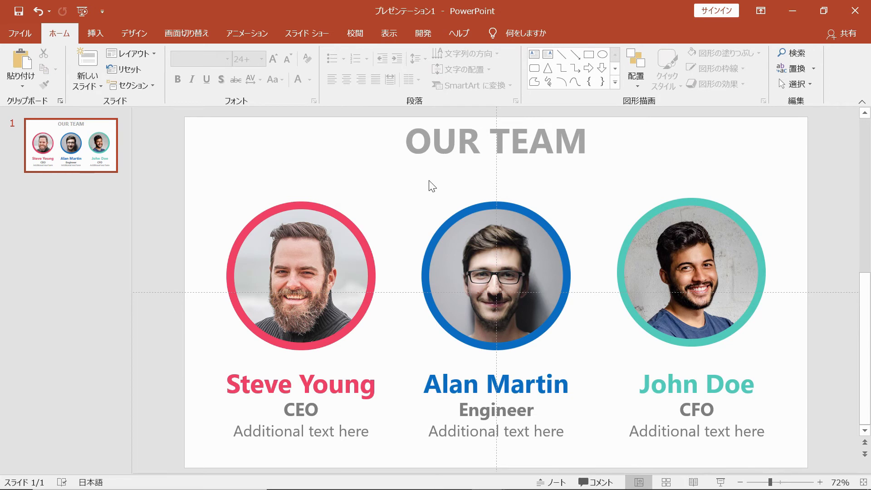
Step: Widen the OUR TEAM title box and spread its letters with Distributed alignment
{"action": "left_click", "coordinate": [458, 159]}
{"action": "left_click", "coordinate": [451, 162]}
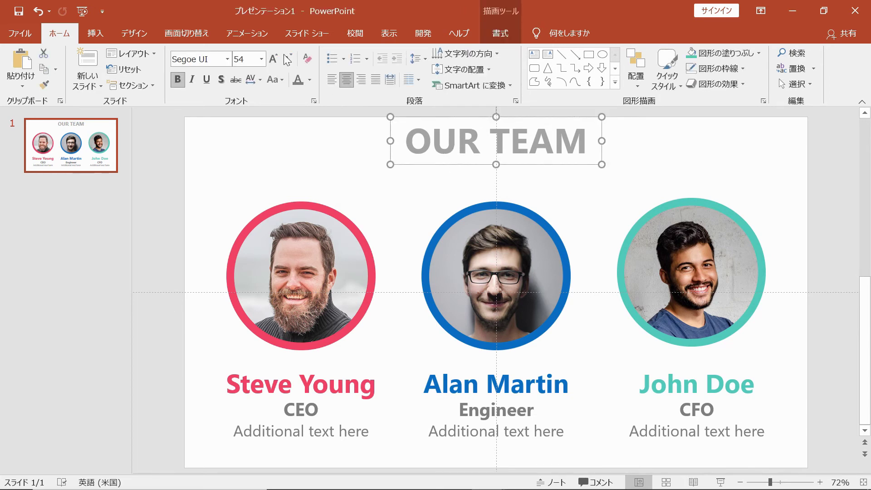
{"action": "left_click_drag", "start_coordinate": [390, 141], "coordinate": [326, 140]}
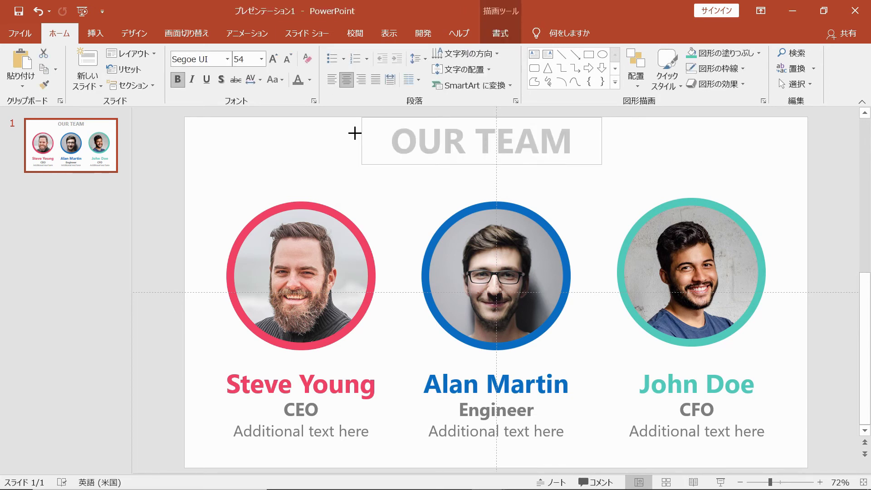
{"action": "left_click", "coordinate": [393, 80]}
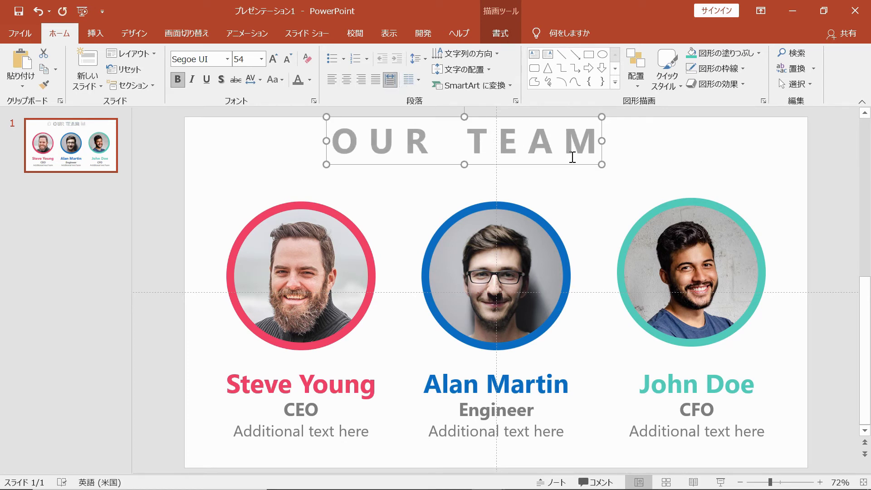
{"action": "mouse_move", "coordinate": [567, 162]}
{"action": "left_mouse_down"}
{"action": "mouse_move", "coordinate": [613, 163]}
{"action": "mouse_move", "coordinate": [605, 163]}
{"action": "left_mouse_up"}
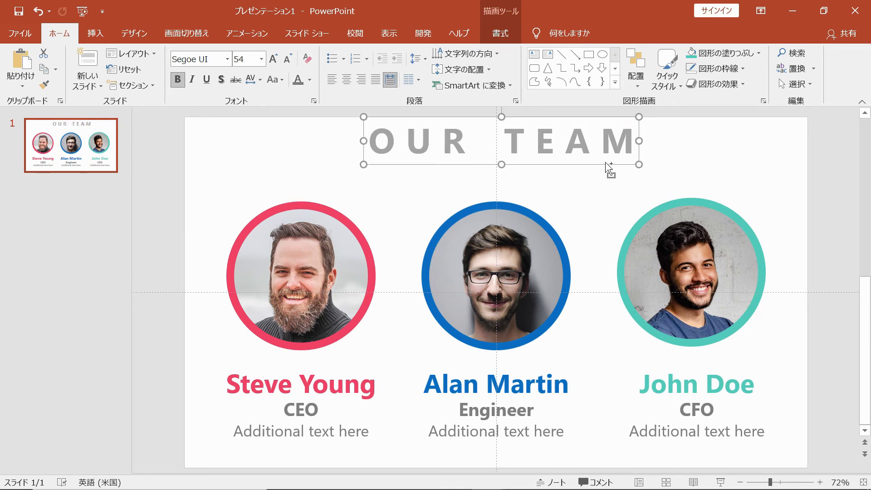
{"action": "key", "text": "ctrl+z"}
{"action": "key", "text": "ctrl+z"}
{"action": "key", "text": "ctrl+z"}
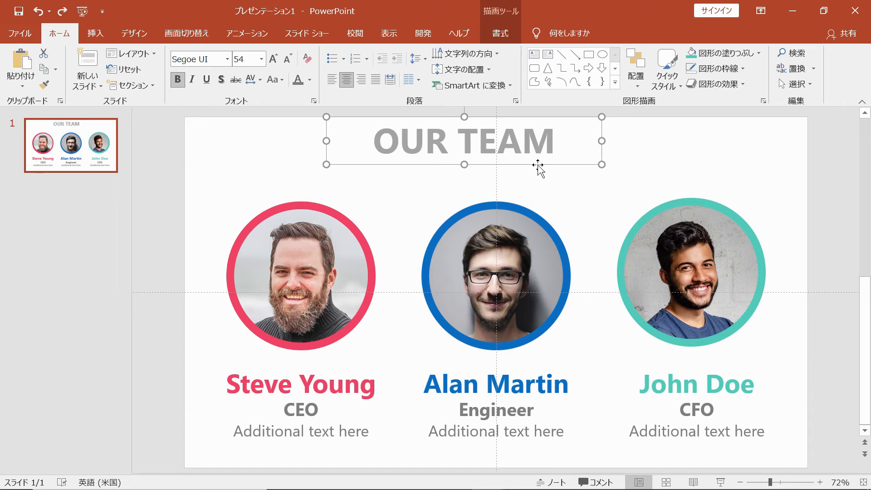
{"action": "left_click_drag", "start_coordinate": [537, 168], "coordinate": [581, 171]}
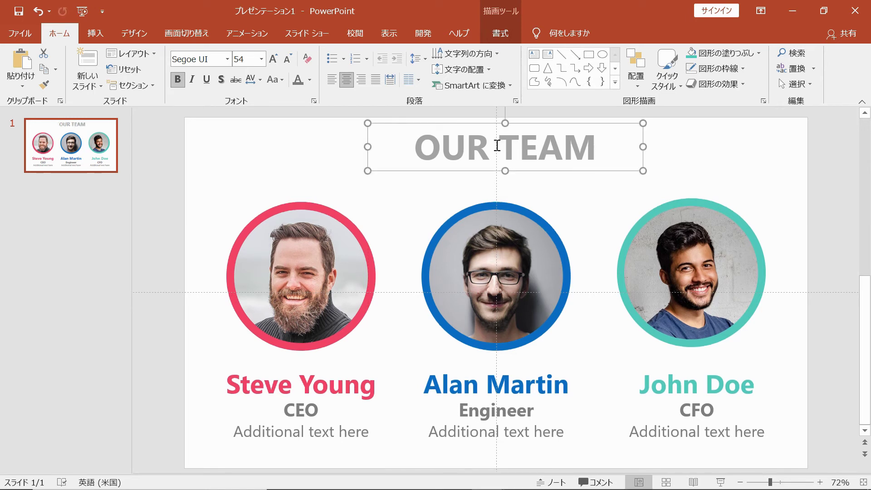
{"action": "left_click", "coordinate": [390, 79]}
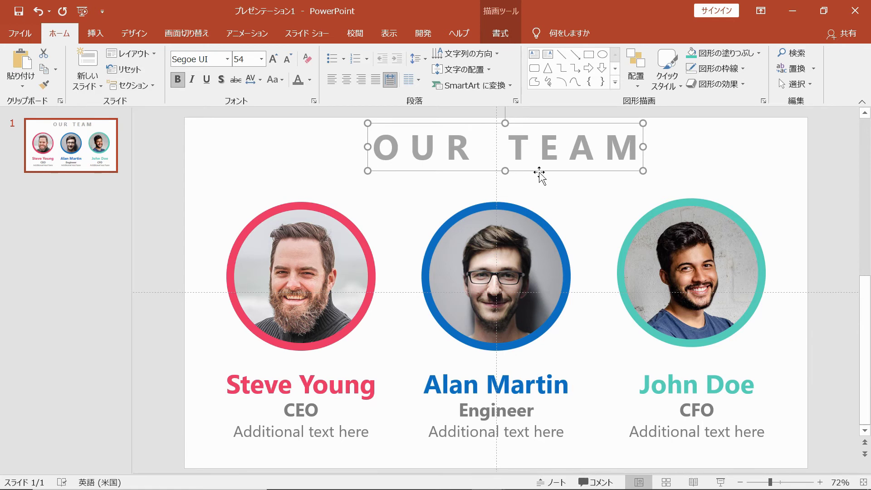
Step: Fix the space between OUR and TEAM in the title
{"action": "left_click", "coordinate": [505, 156]}
{"action": "key", "text": "BackSpace"}
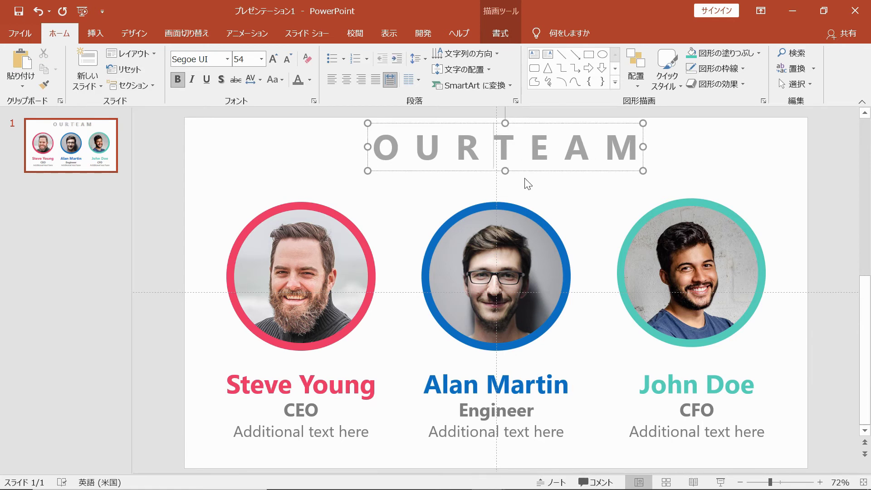
{"action": "key", "text": "Zenkaku_Hankaku"}
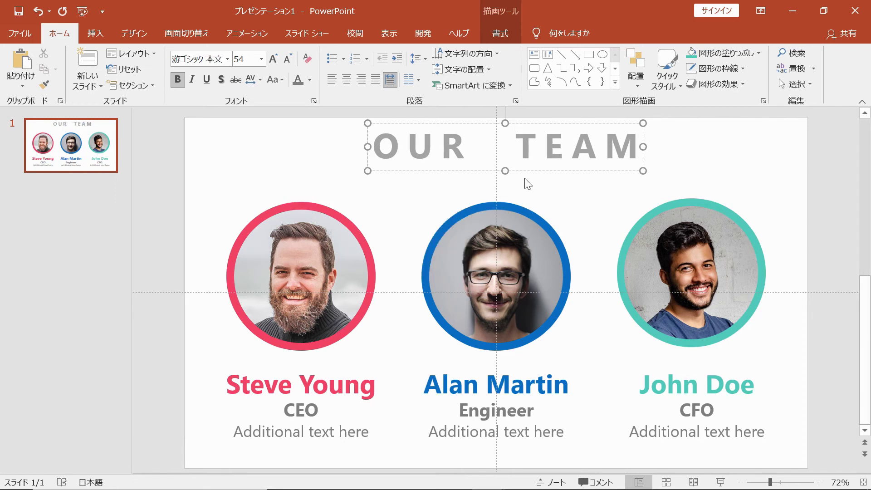
{"action": "key", "text": "BackSpace"}
{"action": "key", "text": "Zenkaku_Hankaku"}
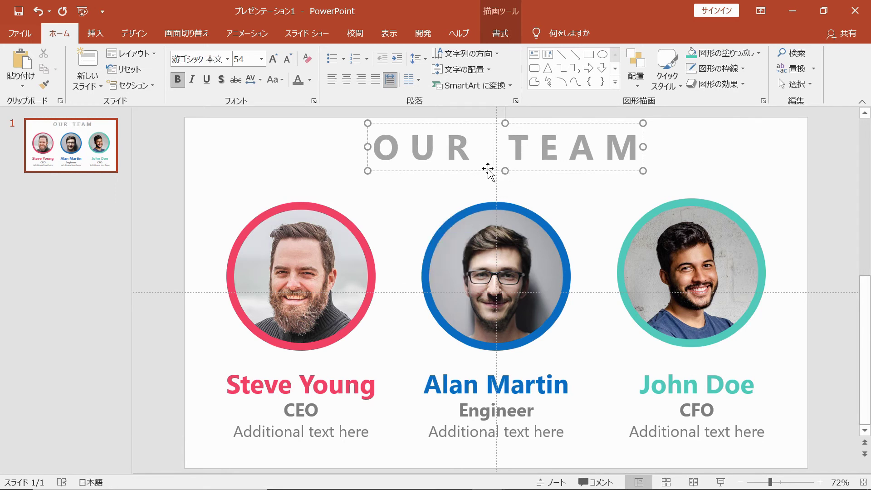
Step: Centre the OUR TEAM title across the top of the slide using the smart guides
{"action": "left_click_drag", "start_coordinate": [485, 171], "coordinate": [474, 171]}
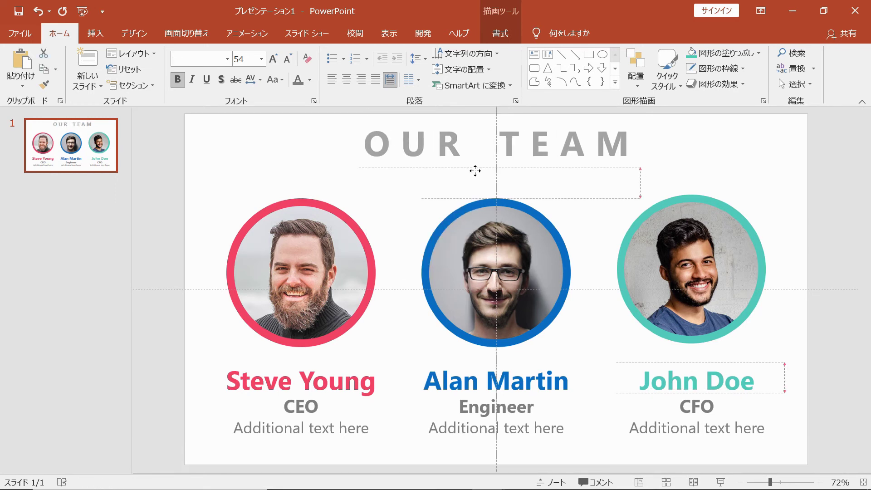
{"action": "left_click", "coordinate": [414, 189]}
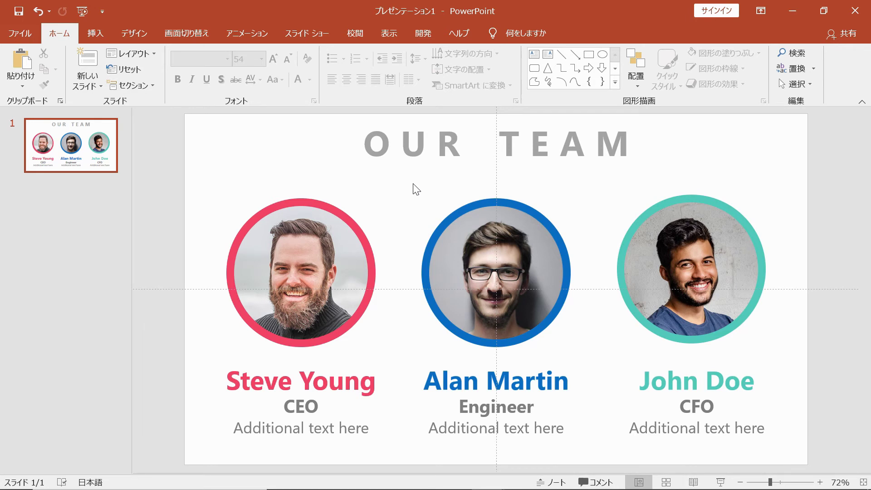
{"action": "left_click", "coordinate": [493, 138]}
{"action": "mouse_move", "coordinate": [468, 125]}
{"action": "left_mouse_down"}
{"action": "mouse_move", "coordinate": [460, 124]}
{"action": "mouse_move", "coordinate": [473, 126]}
{"action": "left_mouse_up"}
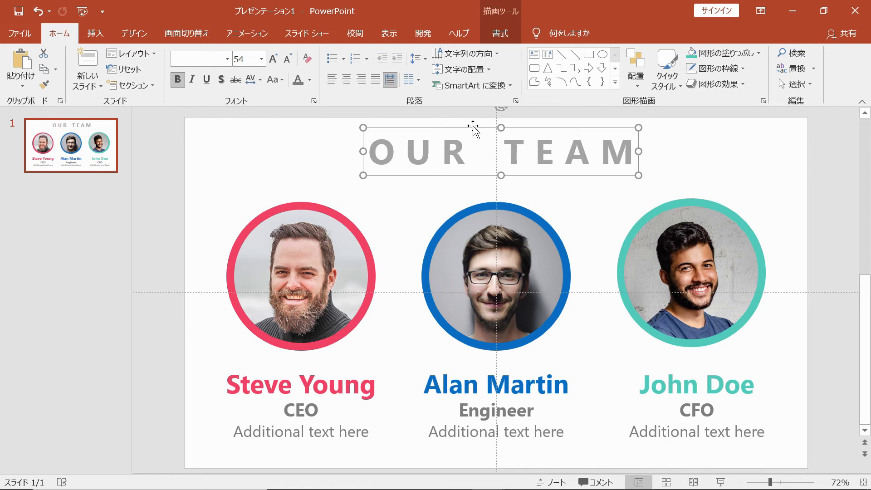
{"action": "left_click", "coordinate": [298, 159]}
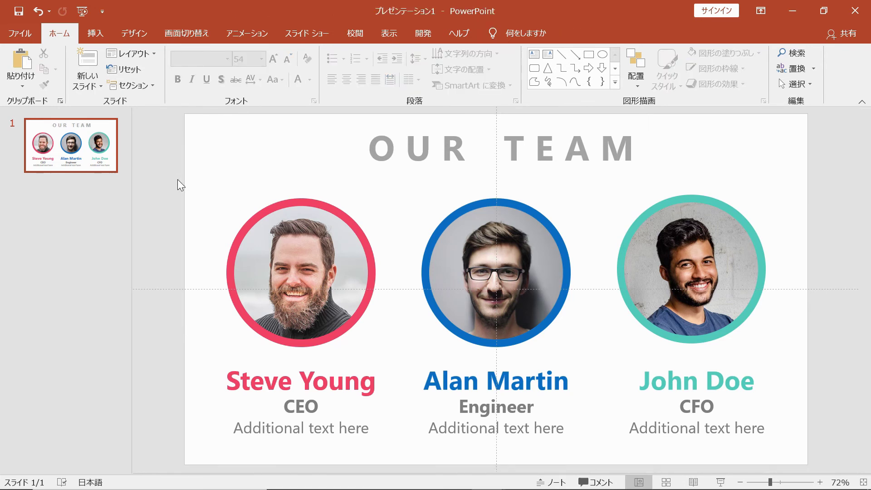
{"action": "left_click_drag", "start_coordinate": [167, 171], "coordinate": [403, 361]}
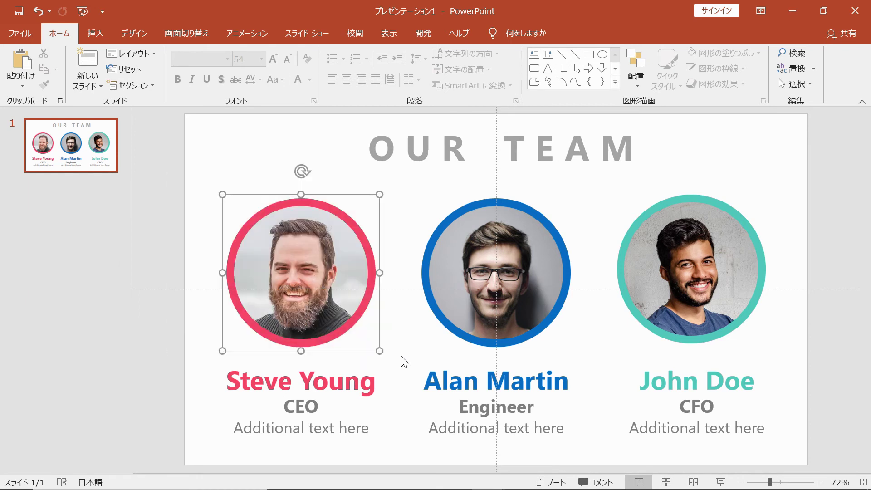
Step: Give Steve Young's photo a Zoom entrance animation
{"action": "left_click", "coordinate": [260, 38]}
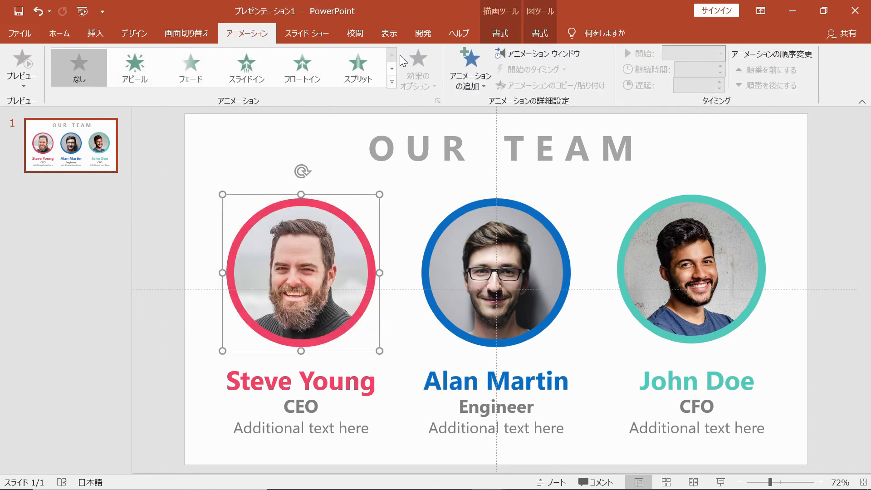
{"action": "left_click", "coordinate": [391, 69]}
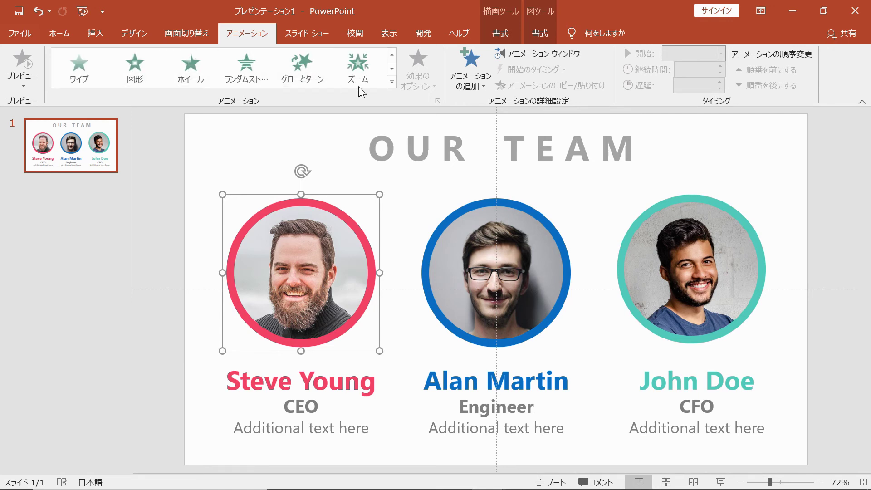
{"action": "left_click", "coordinate": [371, 69]}
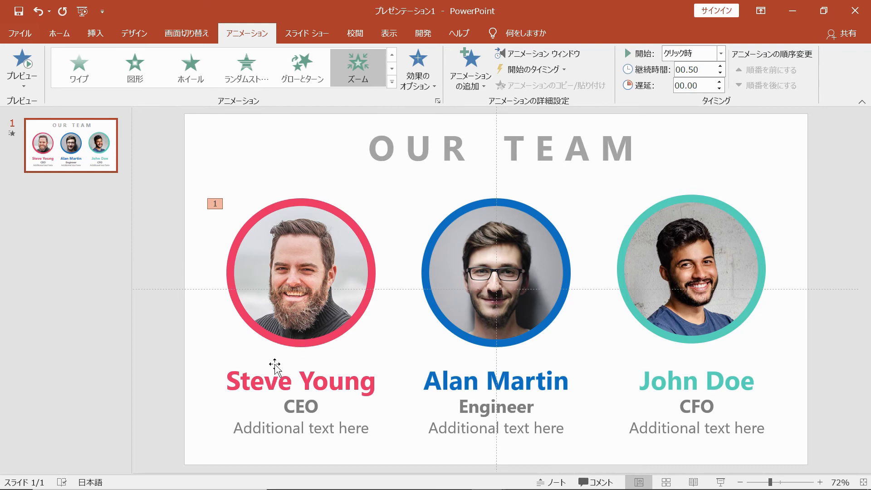
Step: Apply Fade to Steve Young's name, CEO title and description in that order
{"action": "left_click", "coordinate": [272, 367]}
{"action": "left_click", "coordinate": [191, 68]}
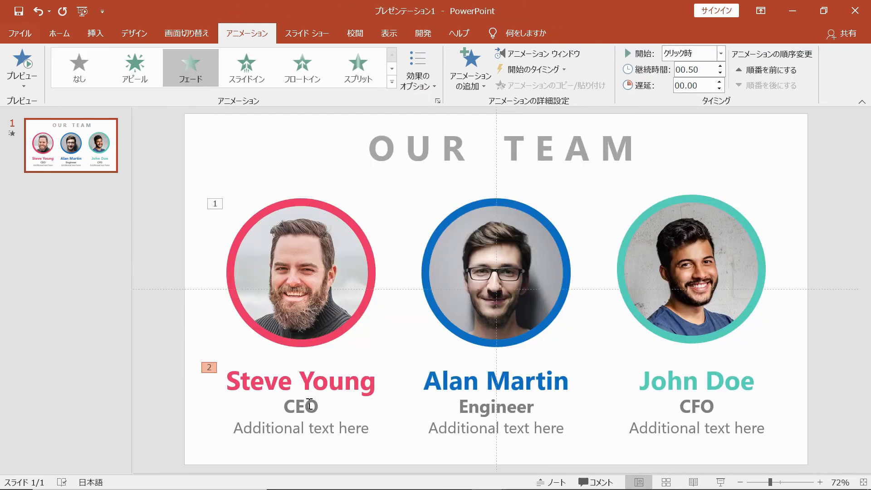
{"action": "left_click", "coordinate": [304, 405]}
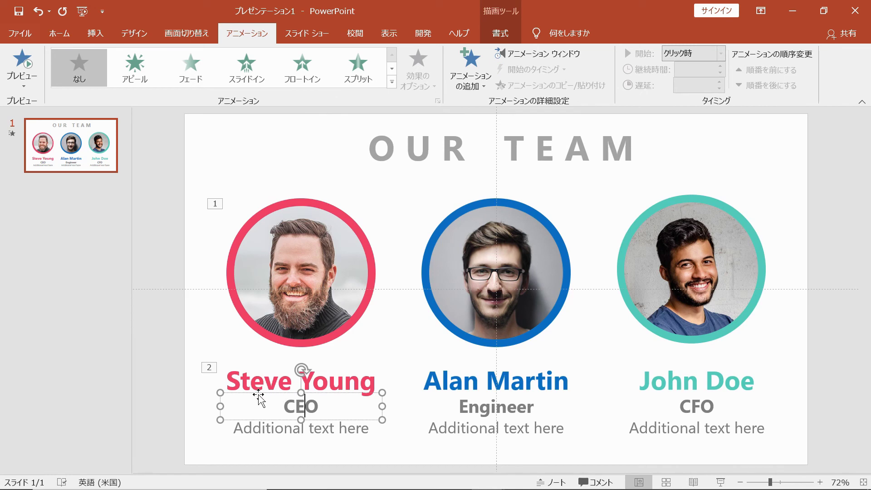
{"action": "left_click", "coordinate": [201, 75]}
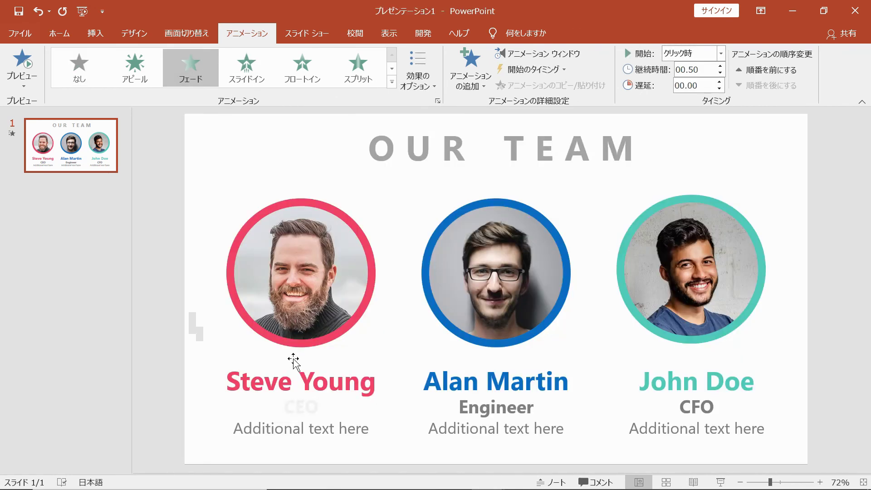
{"action": "left_click", "coordinate": [274, 430]}
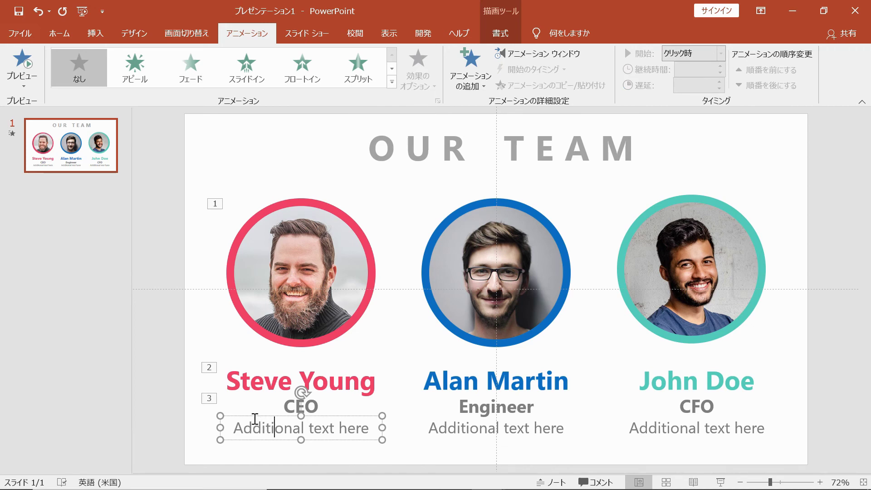
{"action": "left_click", "coordinate": [191, 77]}
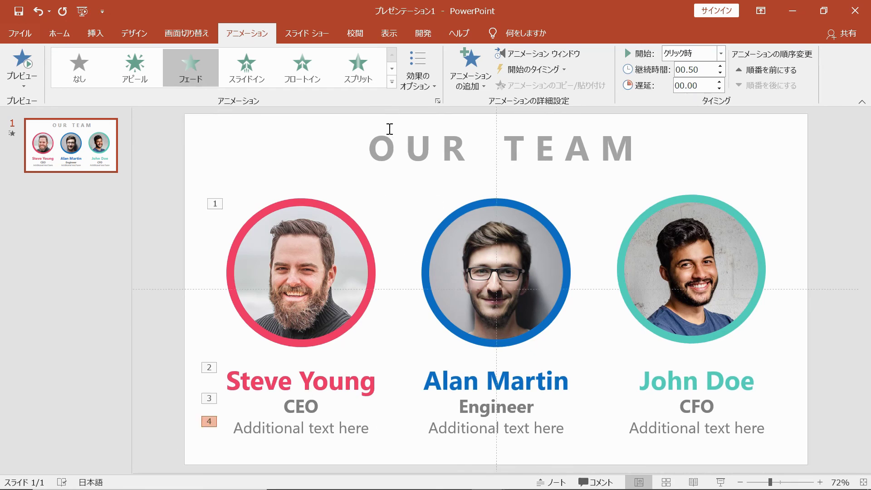
{"action": "left_click", "coordinate": [343, 212]}
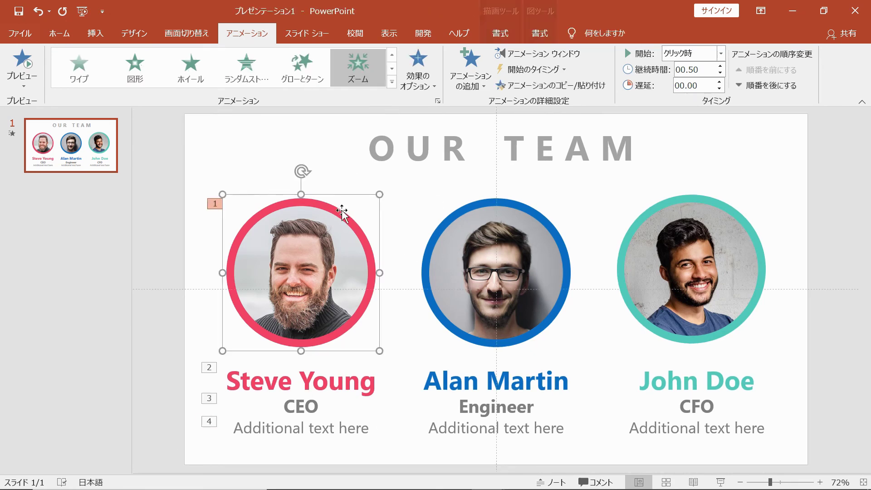
{"action": "left_click", "coordinate": [517, 87]}
{"action": "left_click", "coordinate": [492, 255]}
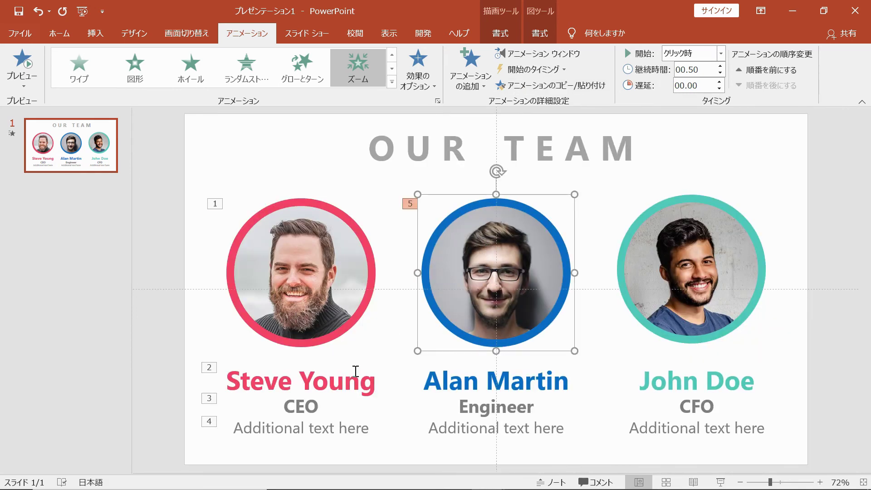
{"action": "left_click", "coordinate": [354, 371]}
{"action": "left_click", "coordinate": [341, 362]}
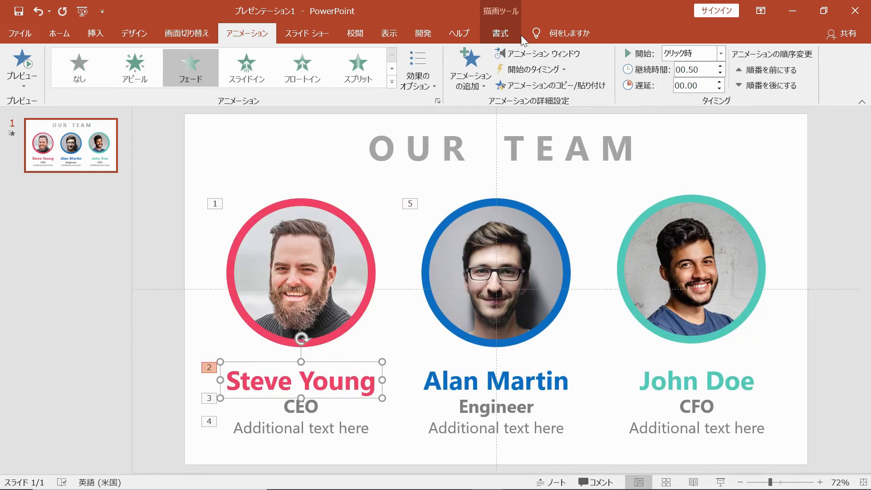
{"action": "left_click", "coordinate": [518, 86]}
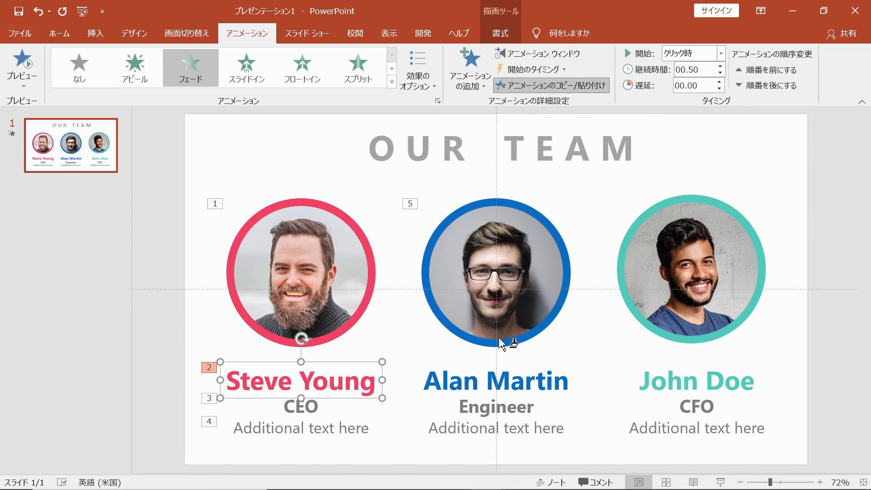
{"action": "left_click", "coordinate": [462, 381]}
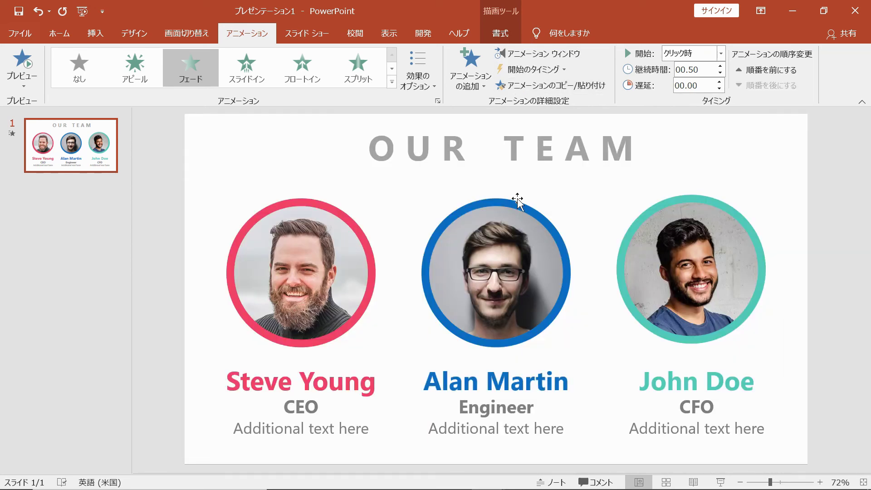
{"action": "left_click", "coordinate": [531, 88]}
{"action": "left_click", "coordinate": [486, 413]}
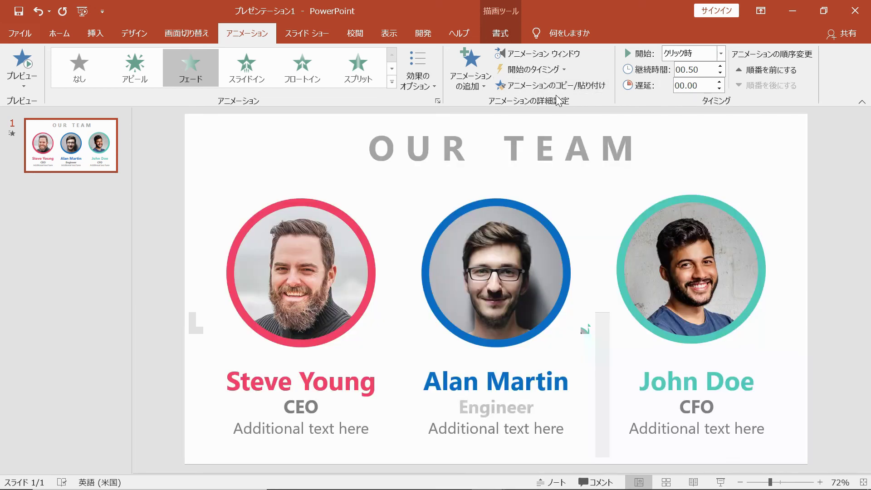
{"action": "left_click", "coordinate": [554, 91]}
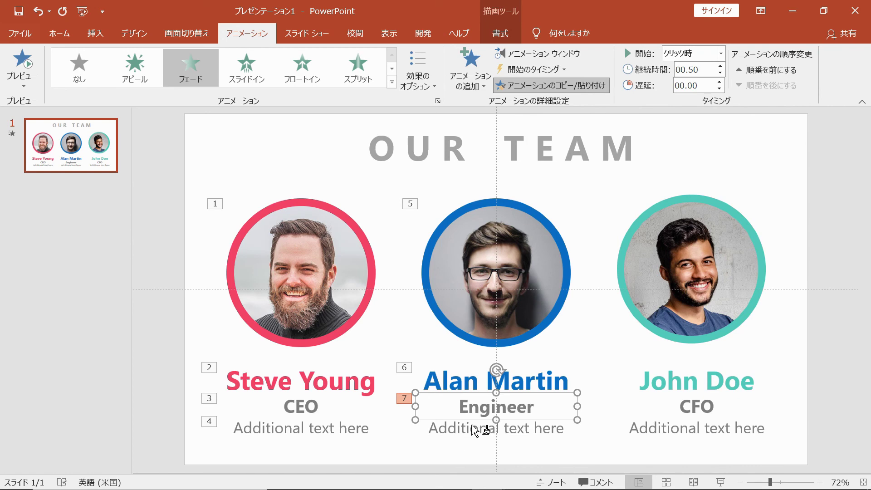
{"action": "left_click", "coordinate": [473, 426]}
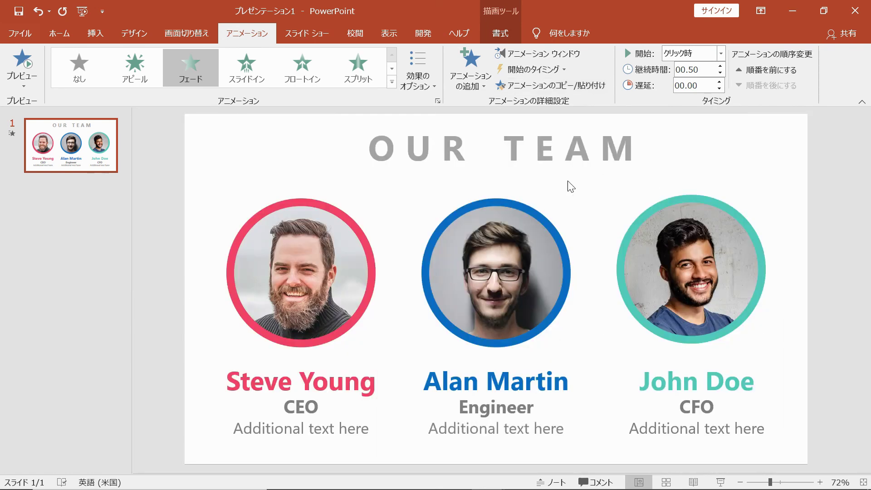
Step: Copy the same Zoom and Fade animations onto John Doe's photo, name, CFO title and description
{"action": "left_click", "coordinate": [526, 222]}
{"action": "left_click", "coordinate": [527, 222]}
{"action": "left_click", "coordinate": [554, 85]}
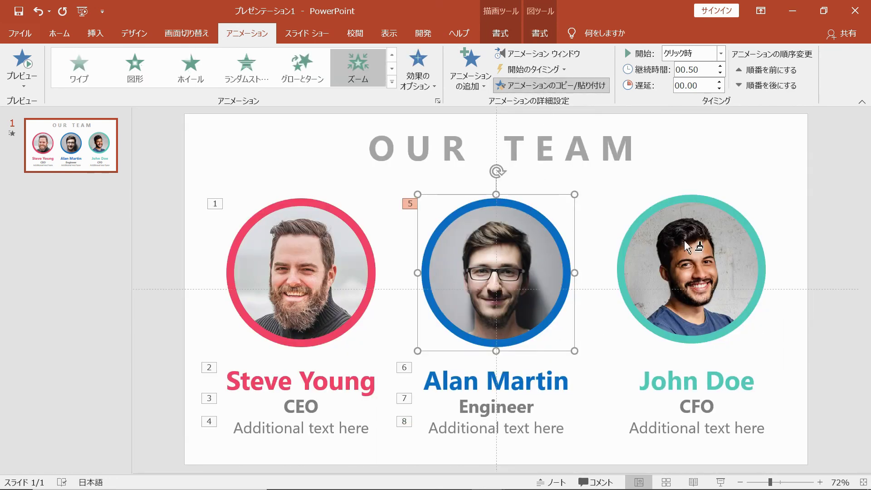
{"action": "left_click", "coordinate": [700, 260]}
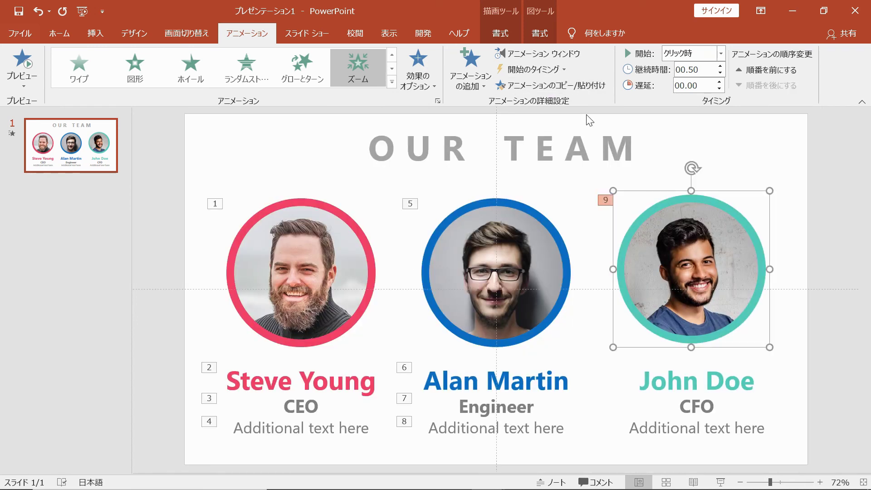
{"action": "left_click", "coordinate": [548, 365]}
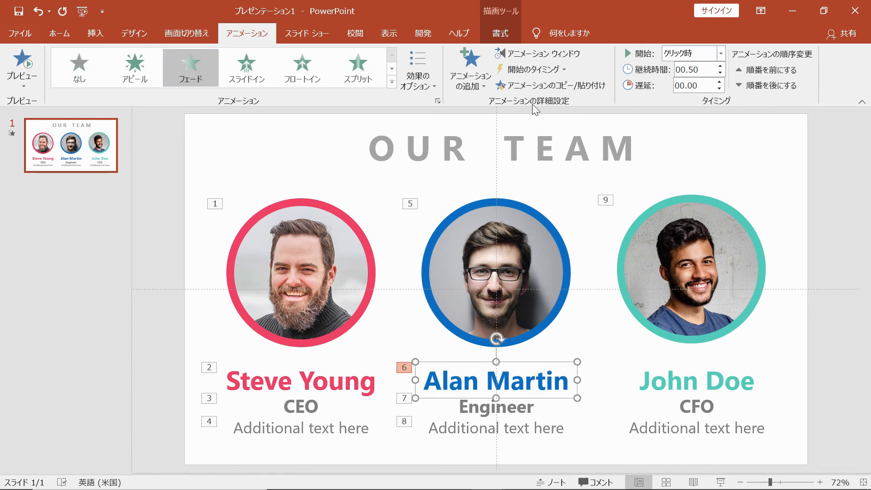
{"action": "left_click", "coordinate": [539, 85]}
{"action": "left_click", "coordinate": [648, 378]}
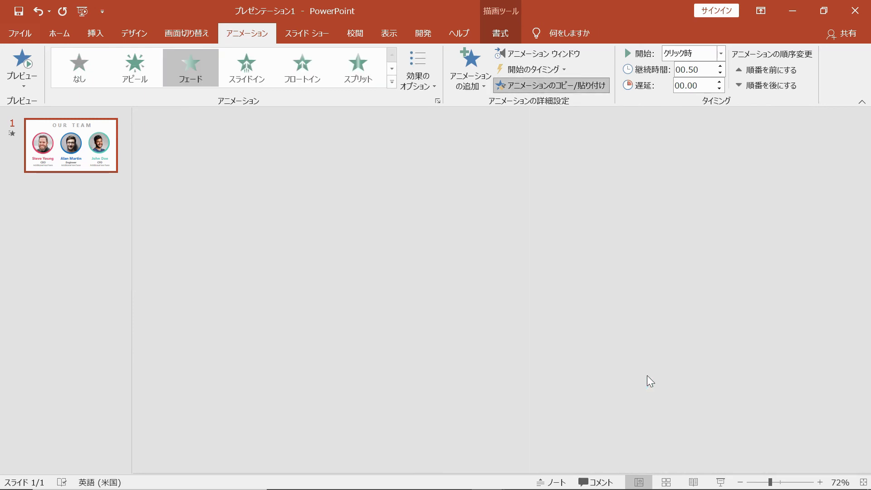
{"action": "double_click", "coordinate": [548, 85]}
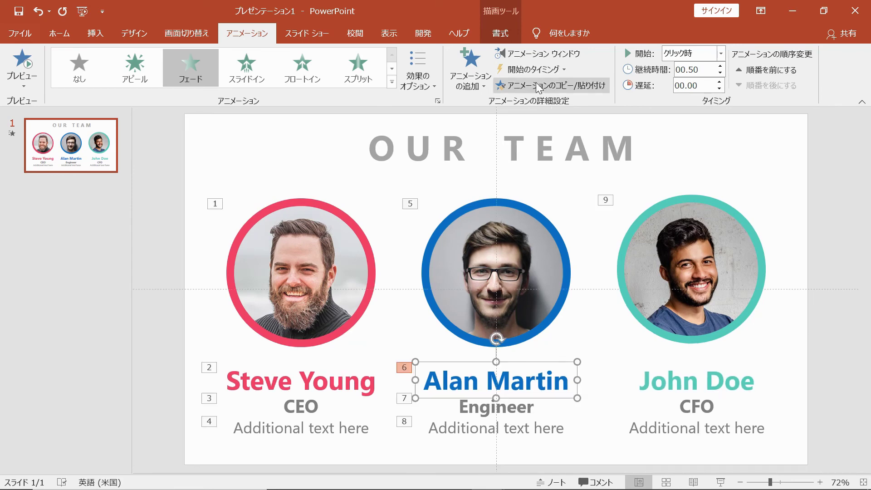
{"action": "left_click", "coordinate": [658, 381]}
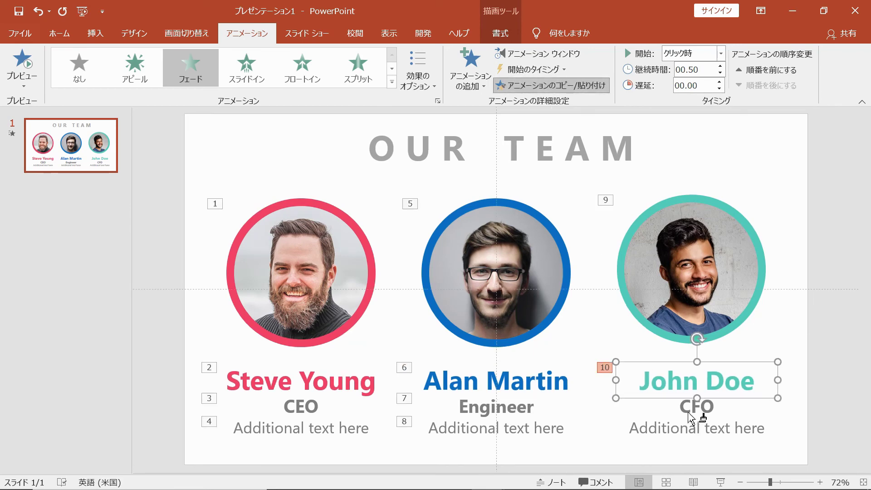
{"action": "left_click", "coordinate": [690, 413]}
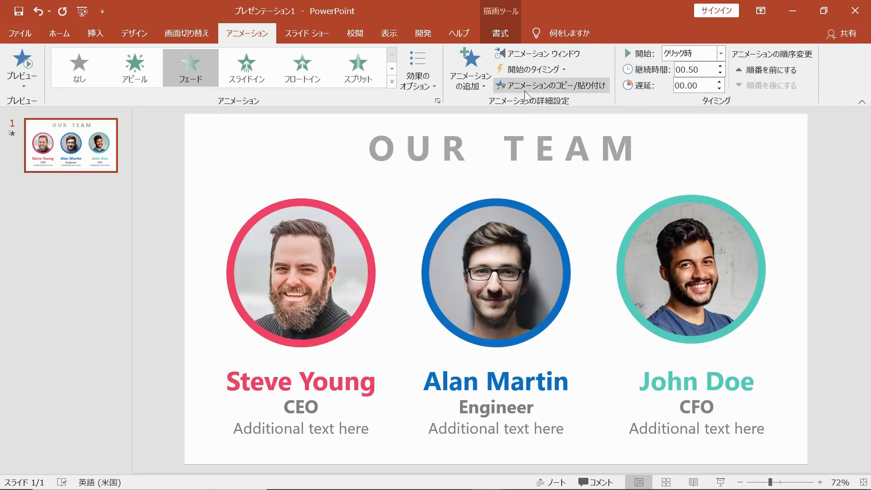
{"action": "left_click", "coordinate": [527, 87]}
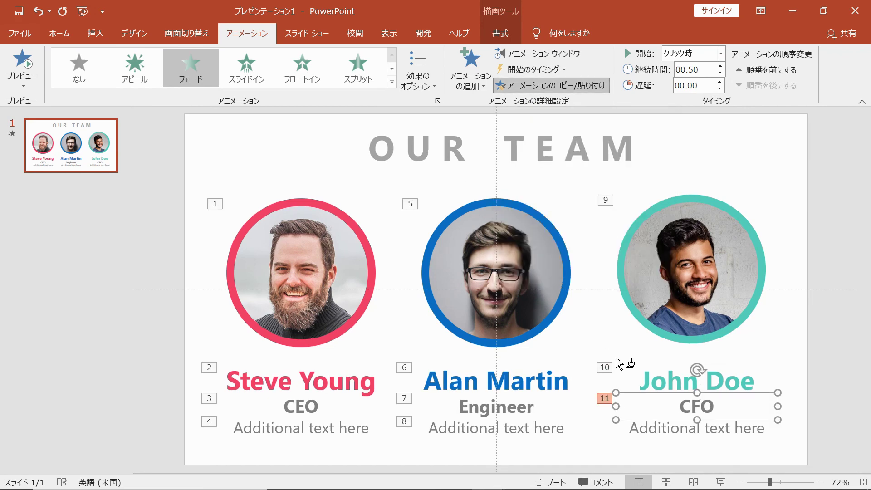
{"action": "left_click", "coordinate": [643, 428]}
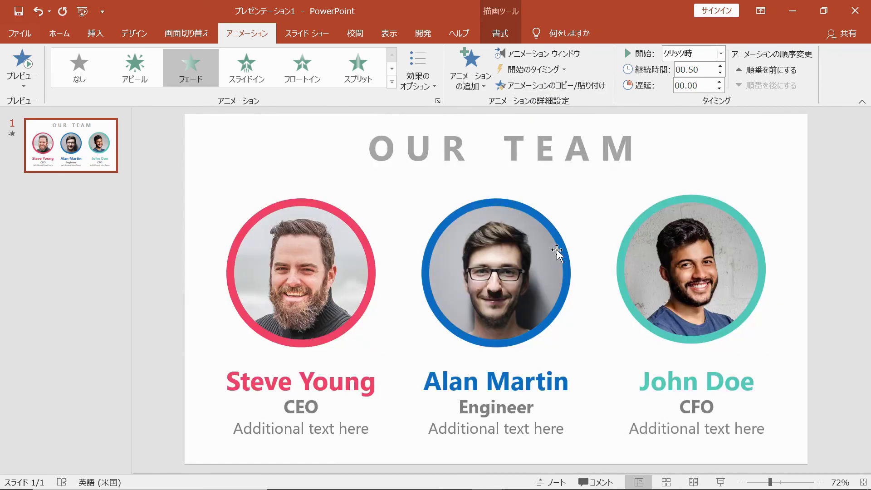
Step: Apply Fade to the OUR TEAM title as effect 13 and show the Animation pane
{"action": "left_click", "coordinate": [492, 145]}
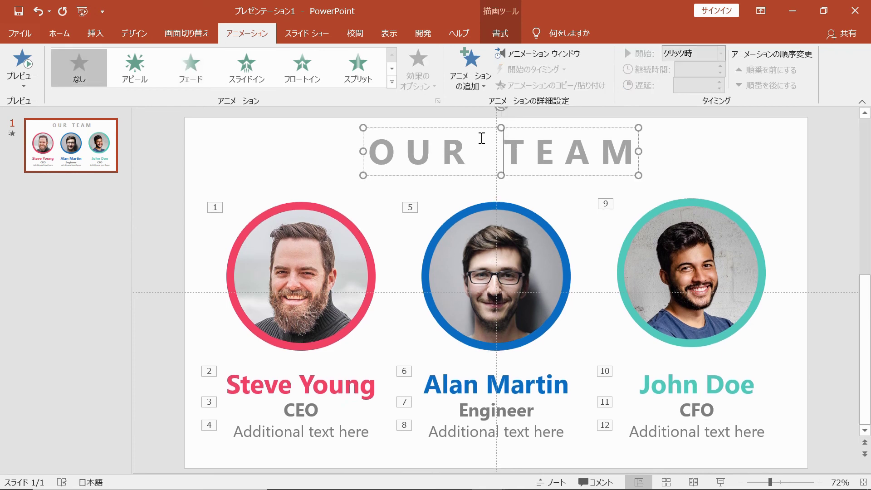
{"action": "left_click", "coordinate": [475, 128]}
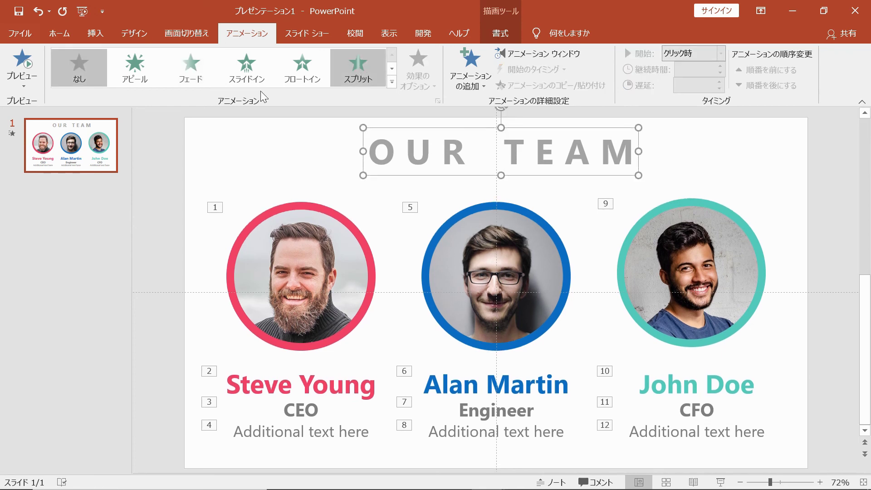
{"action": "left_click", "coordinate": [209, 81]}
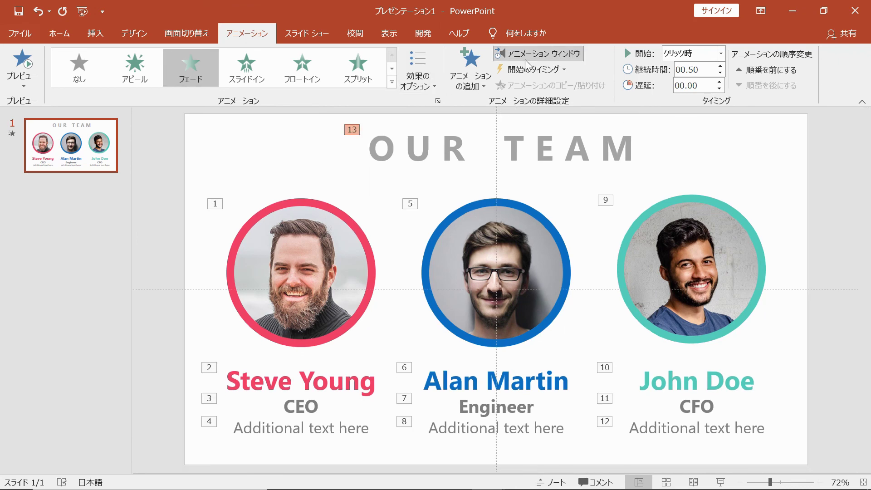
{"action": "left_click", "coordinate": [538, 53]}
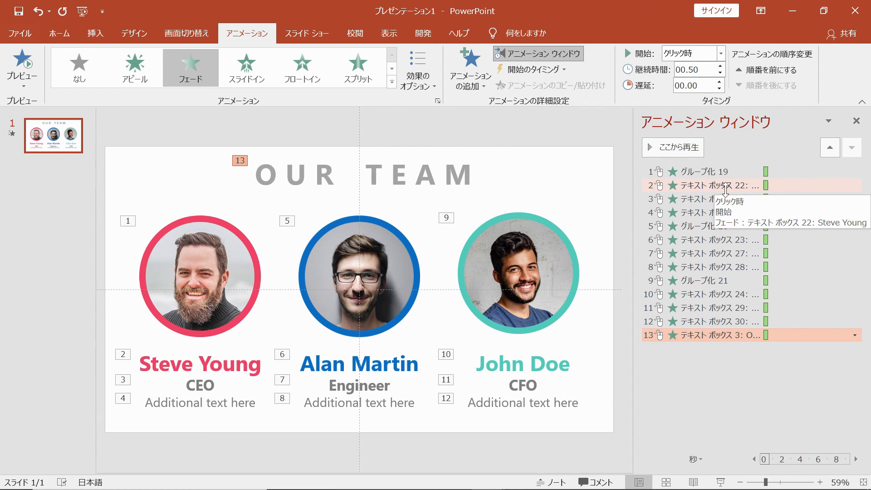
Step: Set Steve Young's name, CEO title and description animations to start After Previous
{"action": "left_click", "coordinate": [709, 412]}
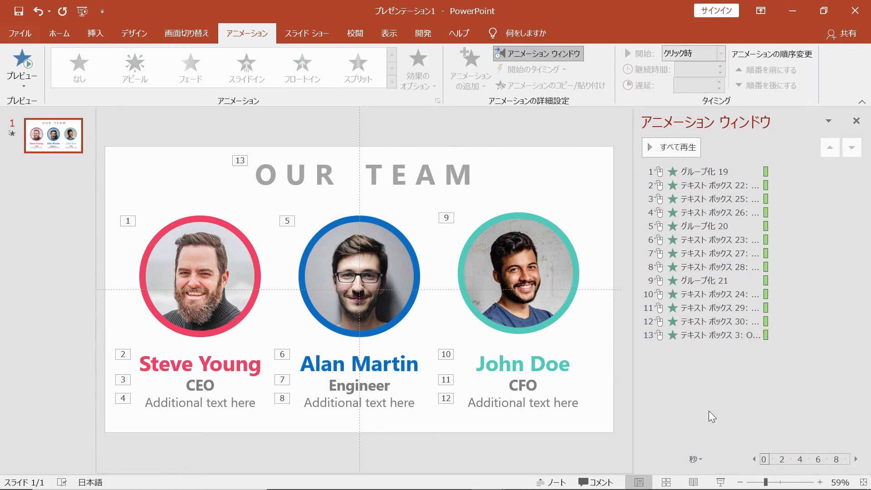
{"action": "left_click", "coordinate": [725, 184]}
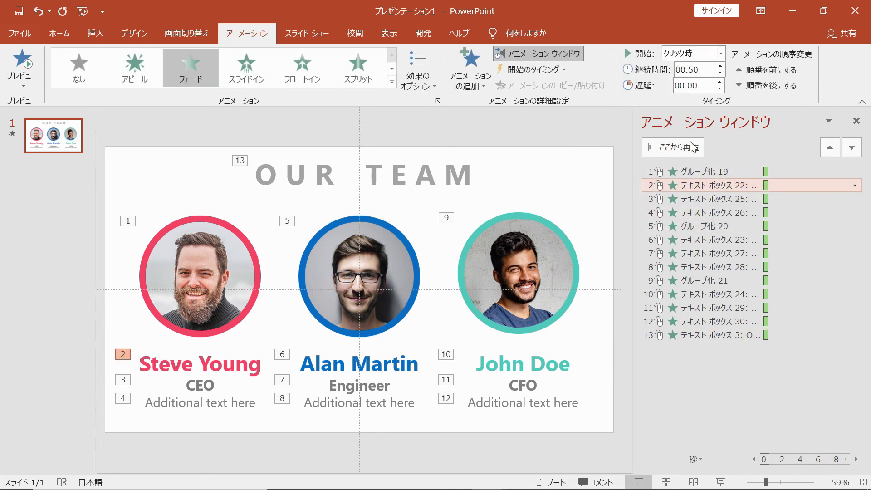
{"action": "left_click", "coordinate": [716, 58]}
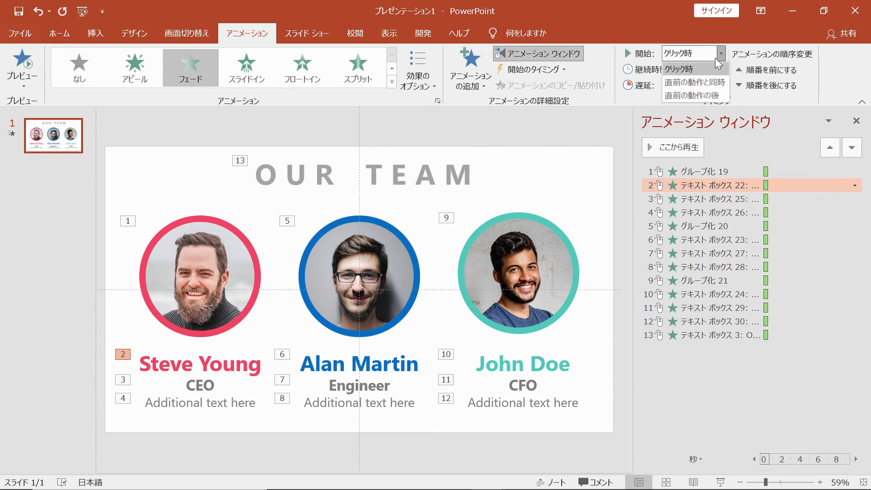
{"action": "left_click", "coordinate": [710, 95]}
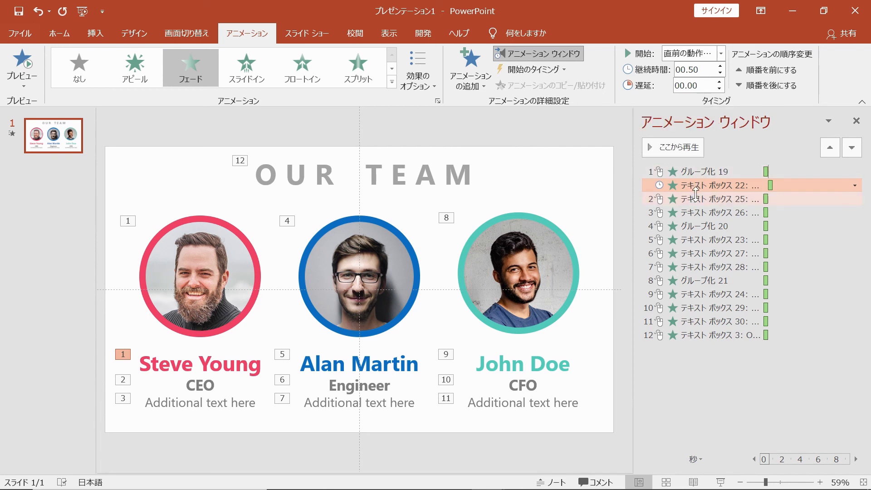
{"action": "left_click", "coordinate": [695, 199]}
{"action": "left_click", "coordinate": [695, 211], "text": "shift"}
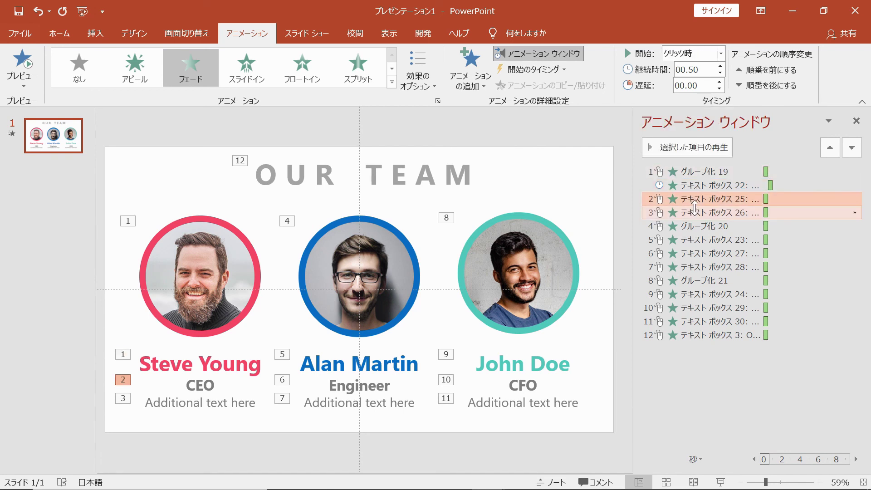
{"action": "left_click", "coordinate": [694, 59]}
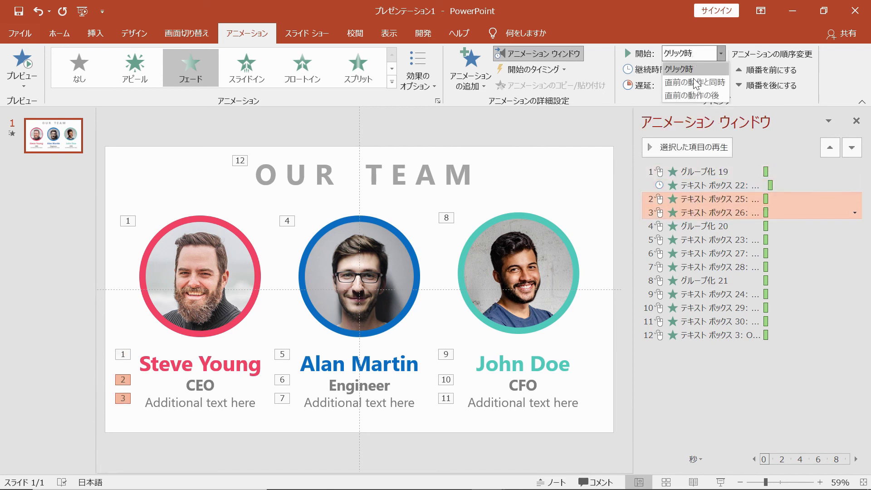
{"action": "left_click", "coordinate": [692, 93]}
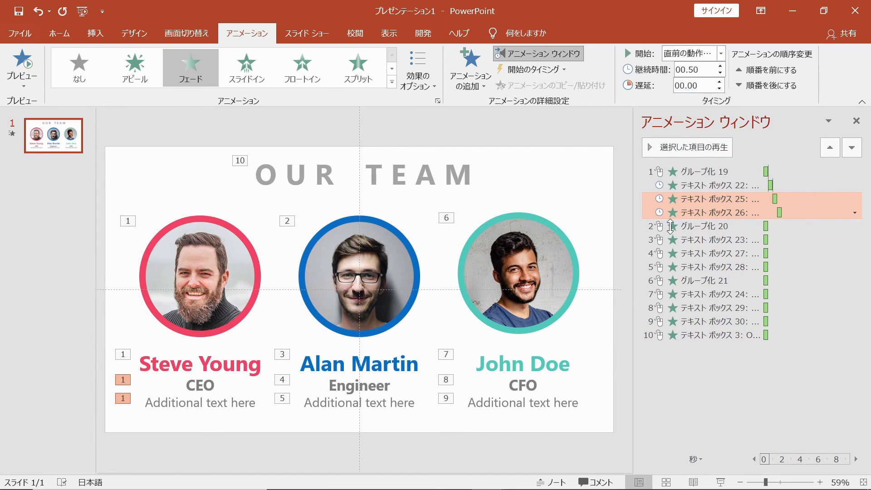
{"action": "left_click", "coordinate": [696, 227]}
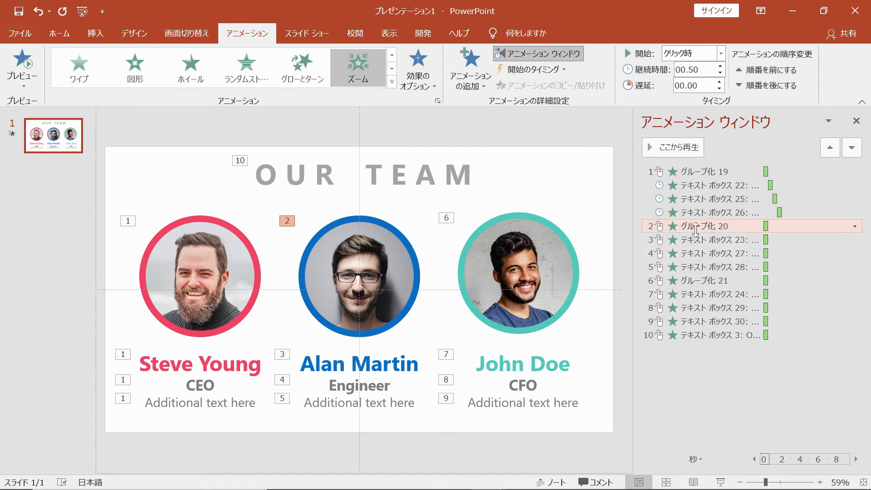
{"action": "mouse_move", "coordinate": [695, 229]}
{"action": "left_mouse_down"}
{"action": "mouse_move", "coordinate": [706, 352]}
{"action": "mouse_move", "coordinate": [725, 172]}
{"action": "left_mouse_up"}
{"action": "left_click", "coordinate": [702, 336]}
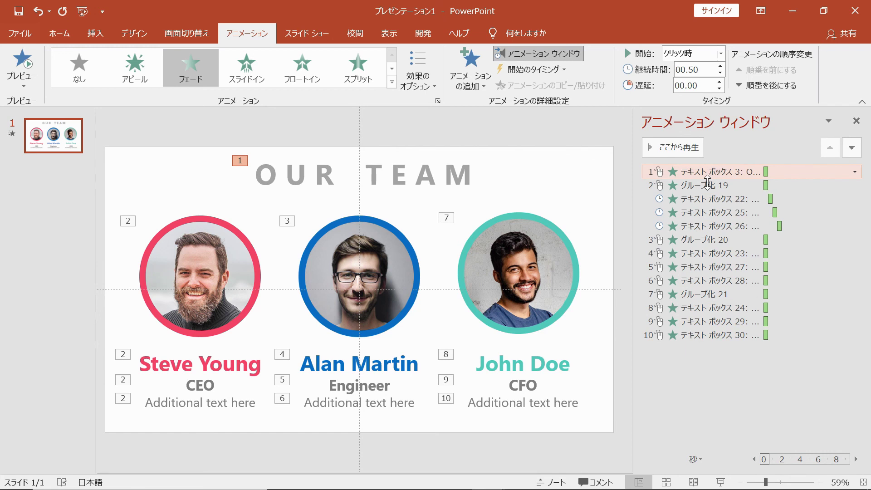
{"action": "left_click", "coordinate": [706, 185]}
{"action": "left_click", "coordinate": [694, 53]}
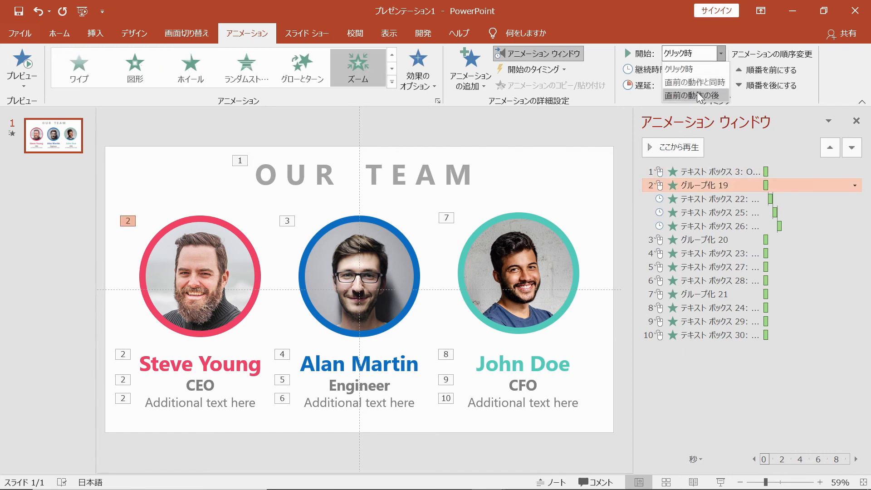
{"action": "left_click", "coordinate": [700, 96]}
{"action": "left_click", "coordinate": [708, 240]}
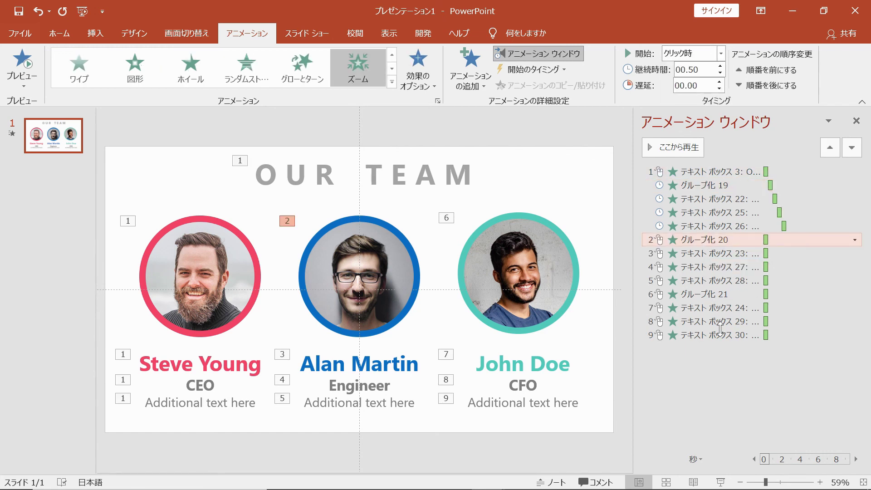
{"action": "left_click", "coordinate": [714, 336], "text": "ctrl"}
{"action": "left_click", "coordinate": [713, 336], "text": "shift"}
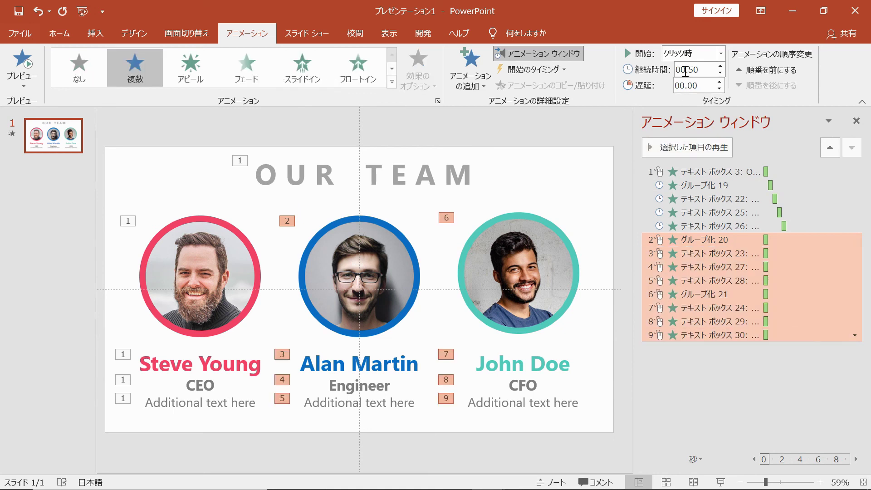
{"action": "left_click", "coordinate": [694, 54]}
{"action": "left_click", "coordinate": [692, 96]}
{"action": "left_click", "coordinate": [773, 411]}
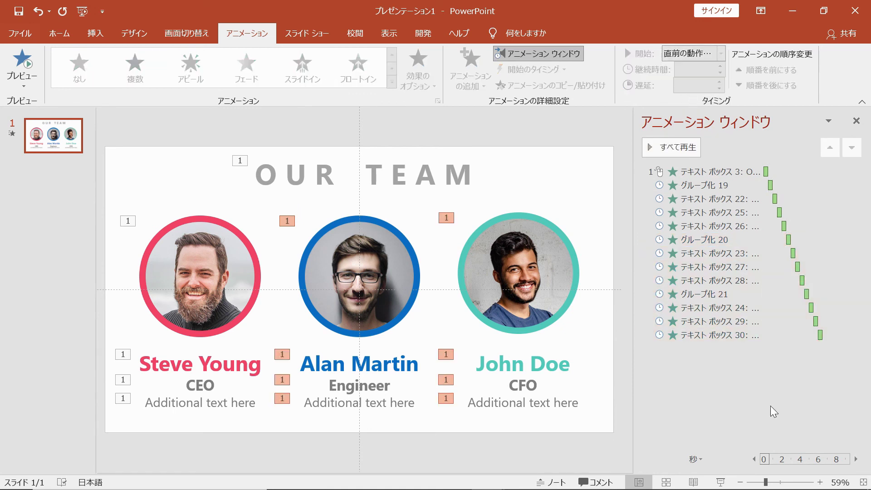